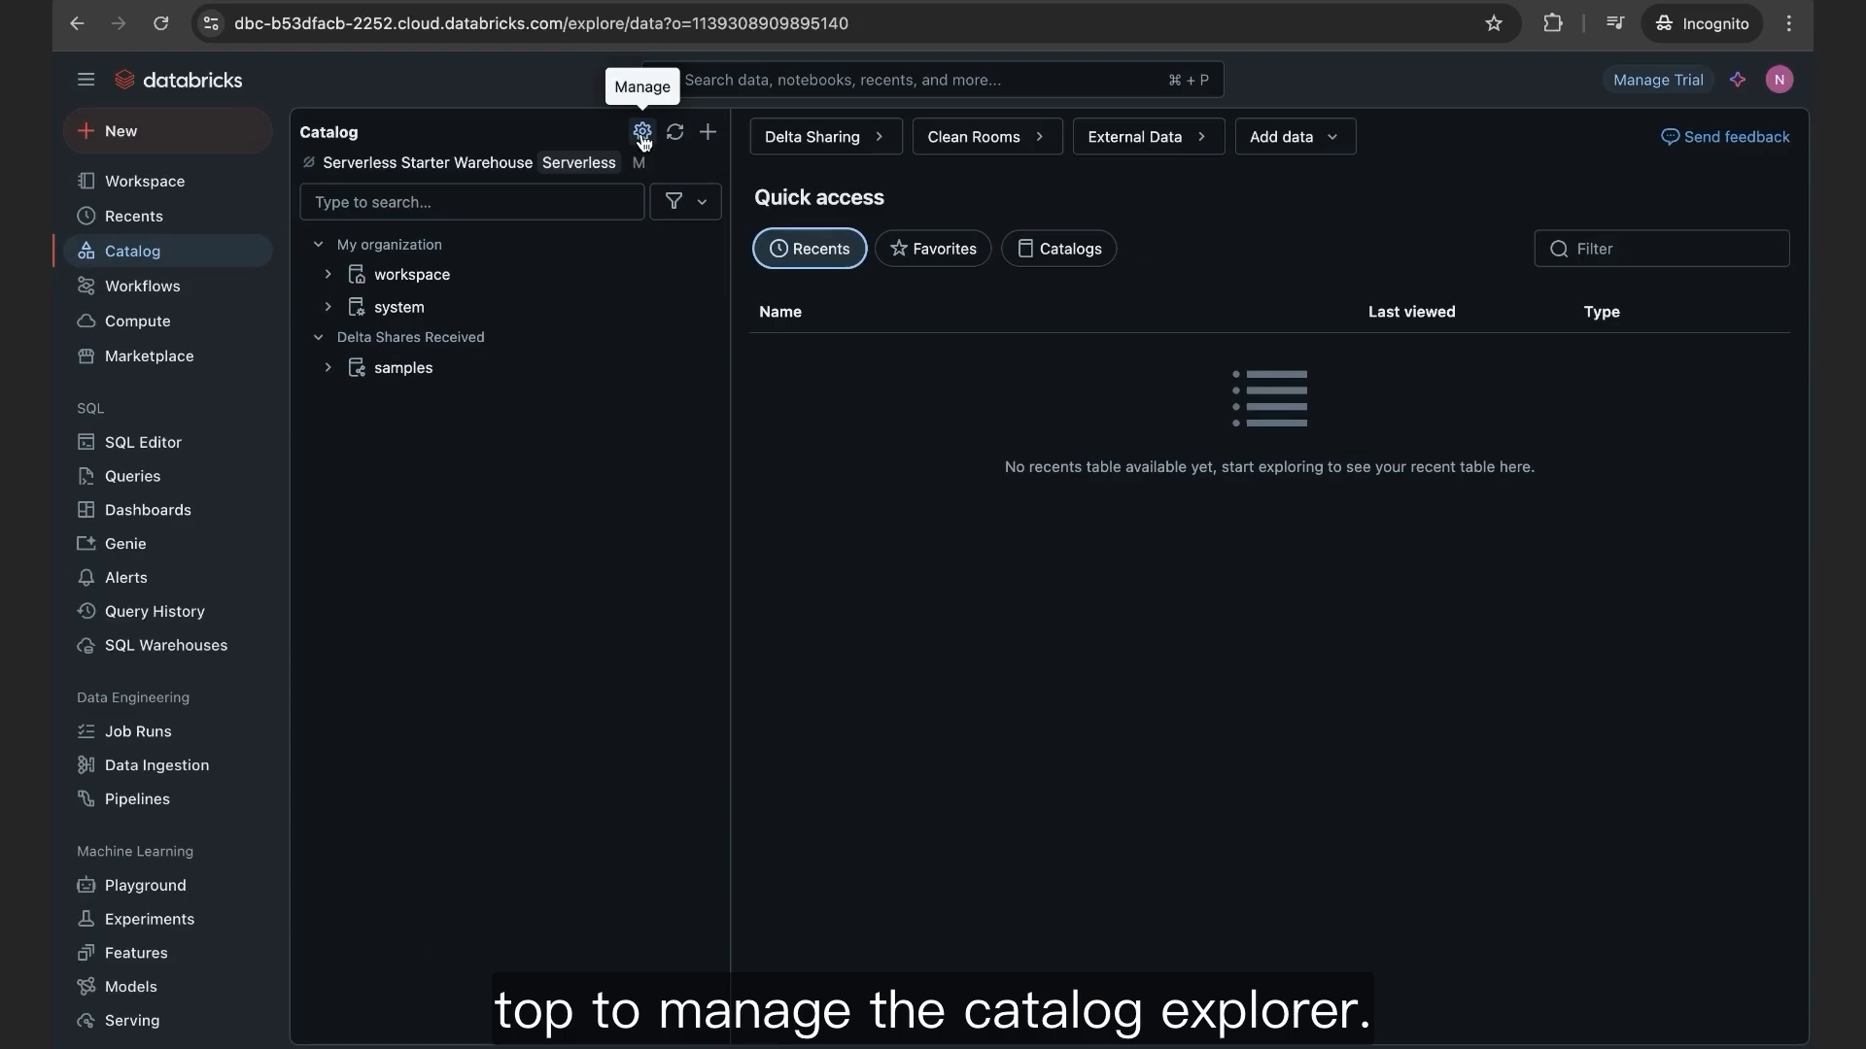
# Step: Open the Permissions tab of the metastore_aws_ap_southeast_2 metastore
pyautogui.click(642, 133)
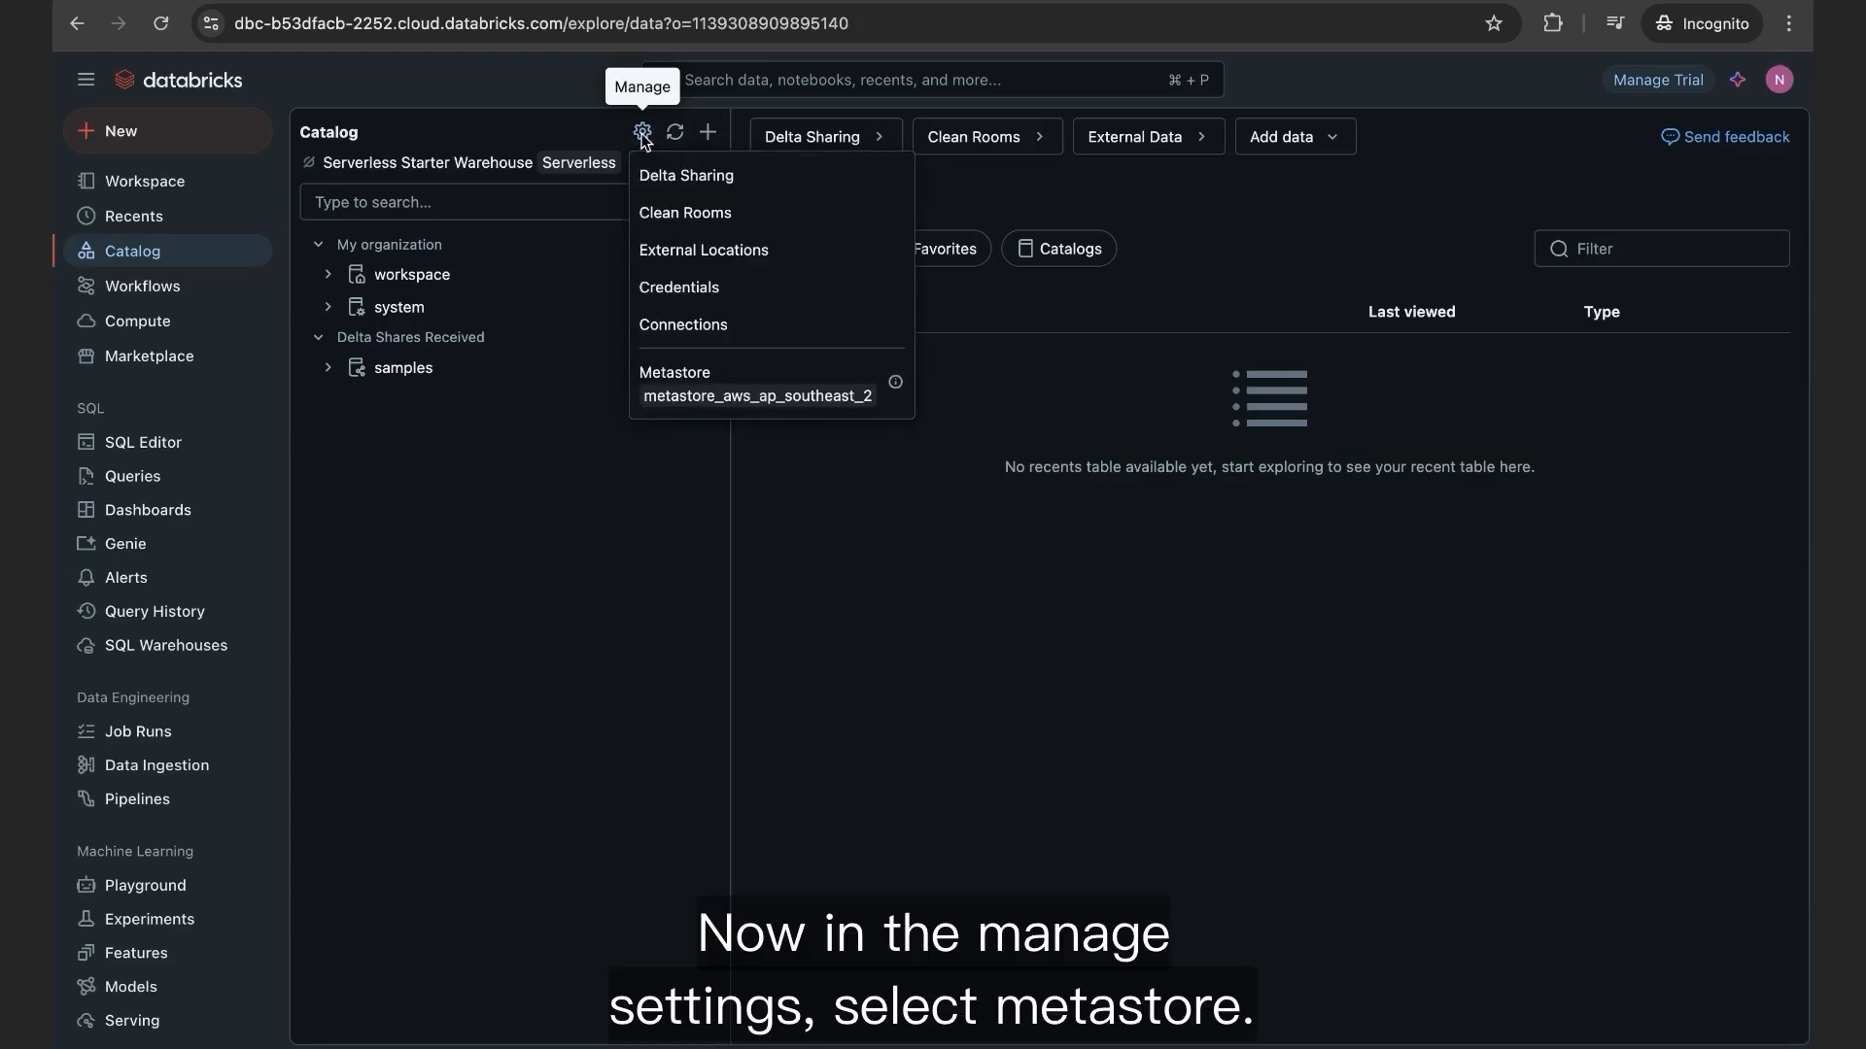
pyautogui.click(740, 379)
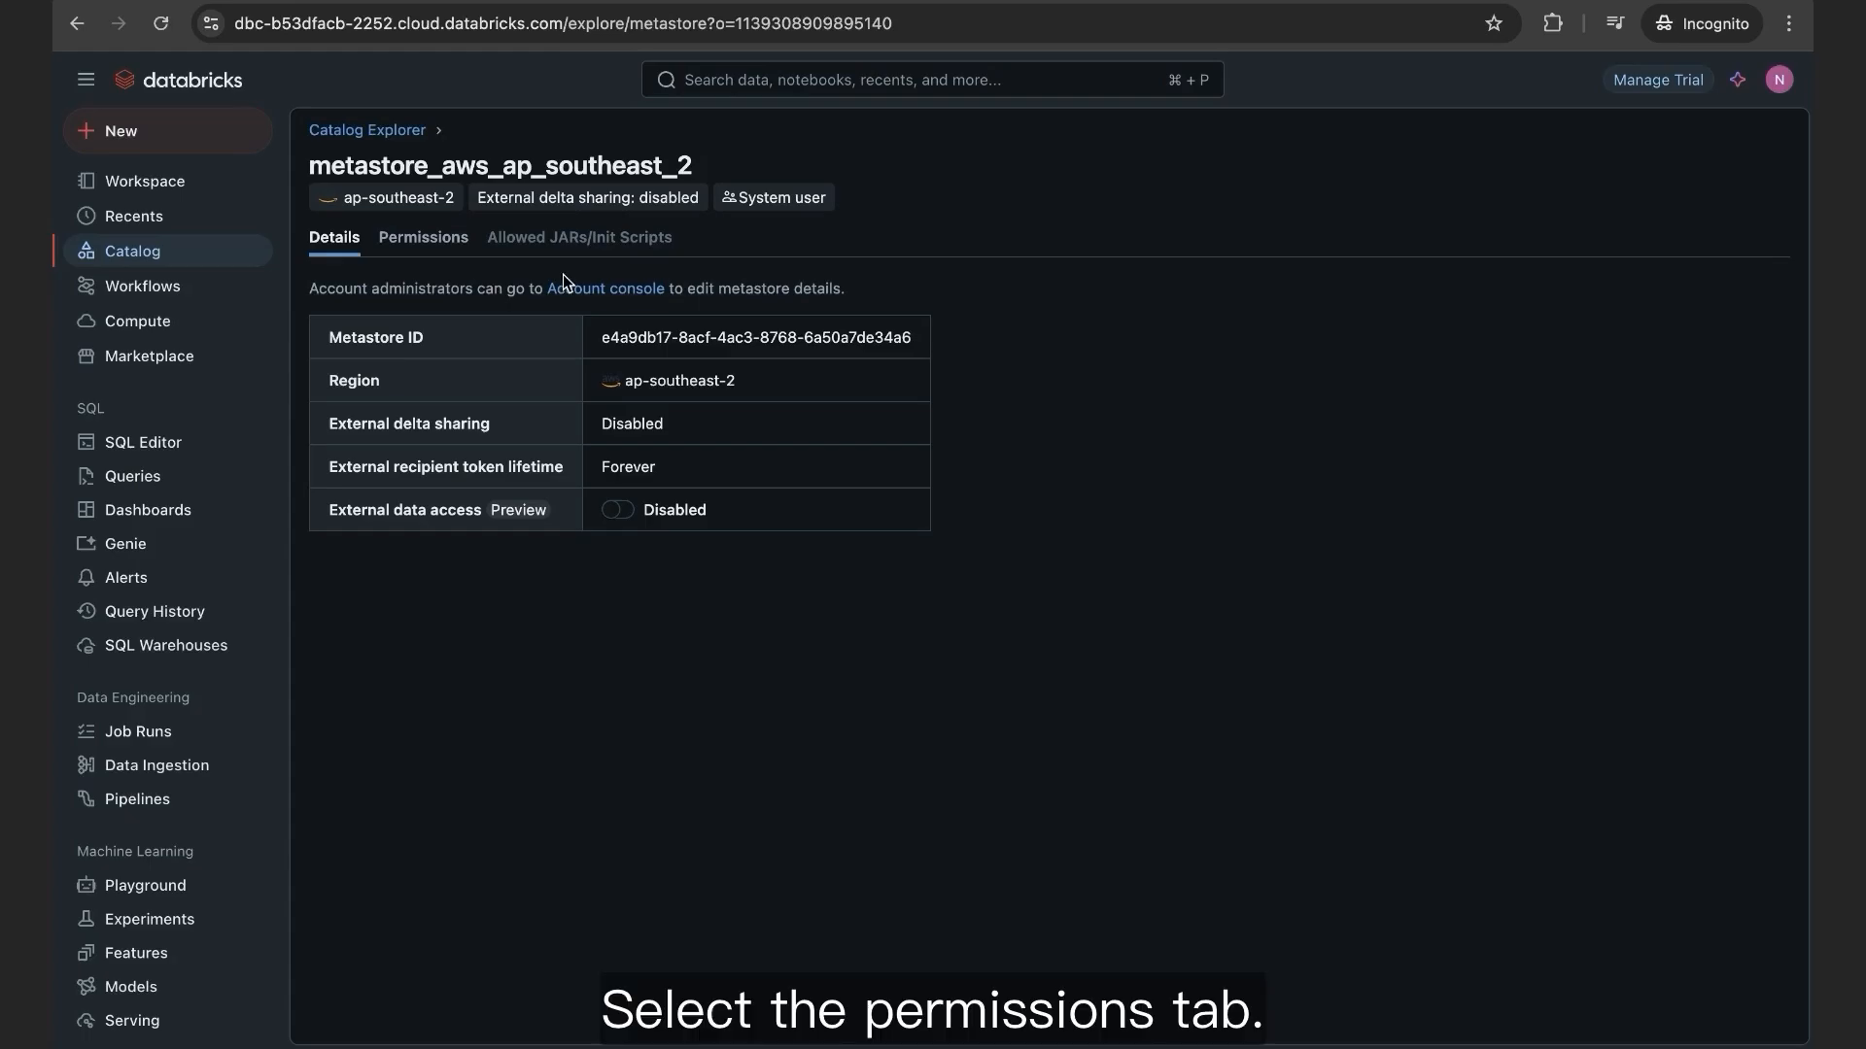
pyautogui.click(429, 250)
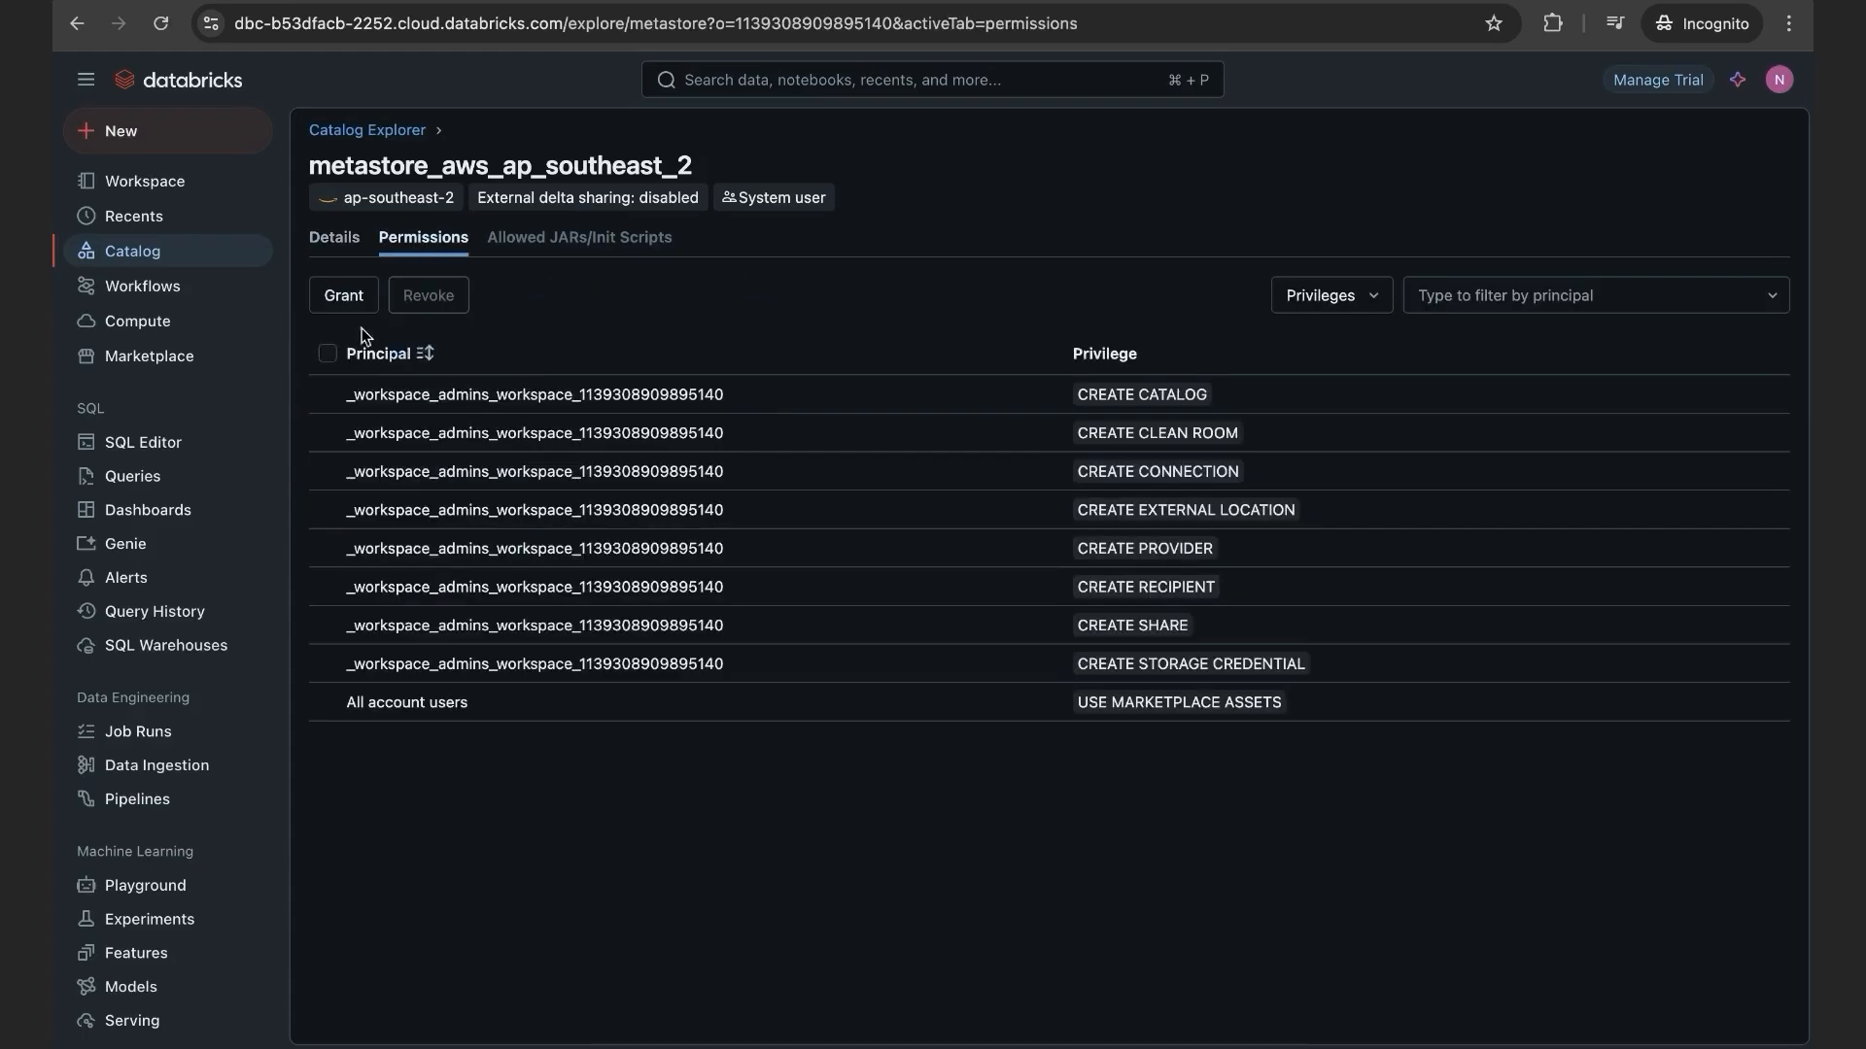
# Step: Grant your own user USE PROVIDER, USE RECIPIENT and USE SHARE on the metastore
pyautogui.click(337, 299)
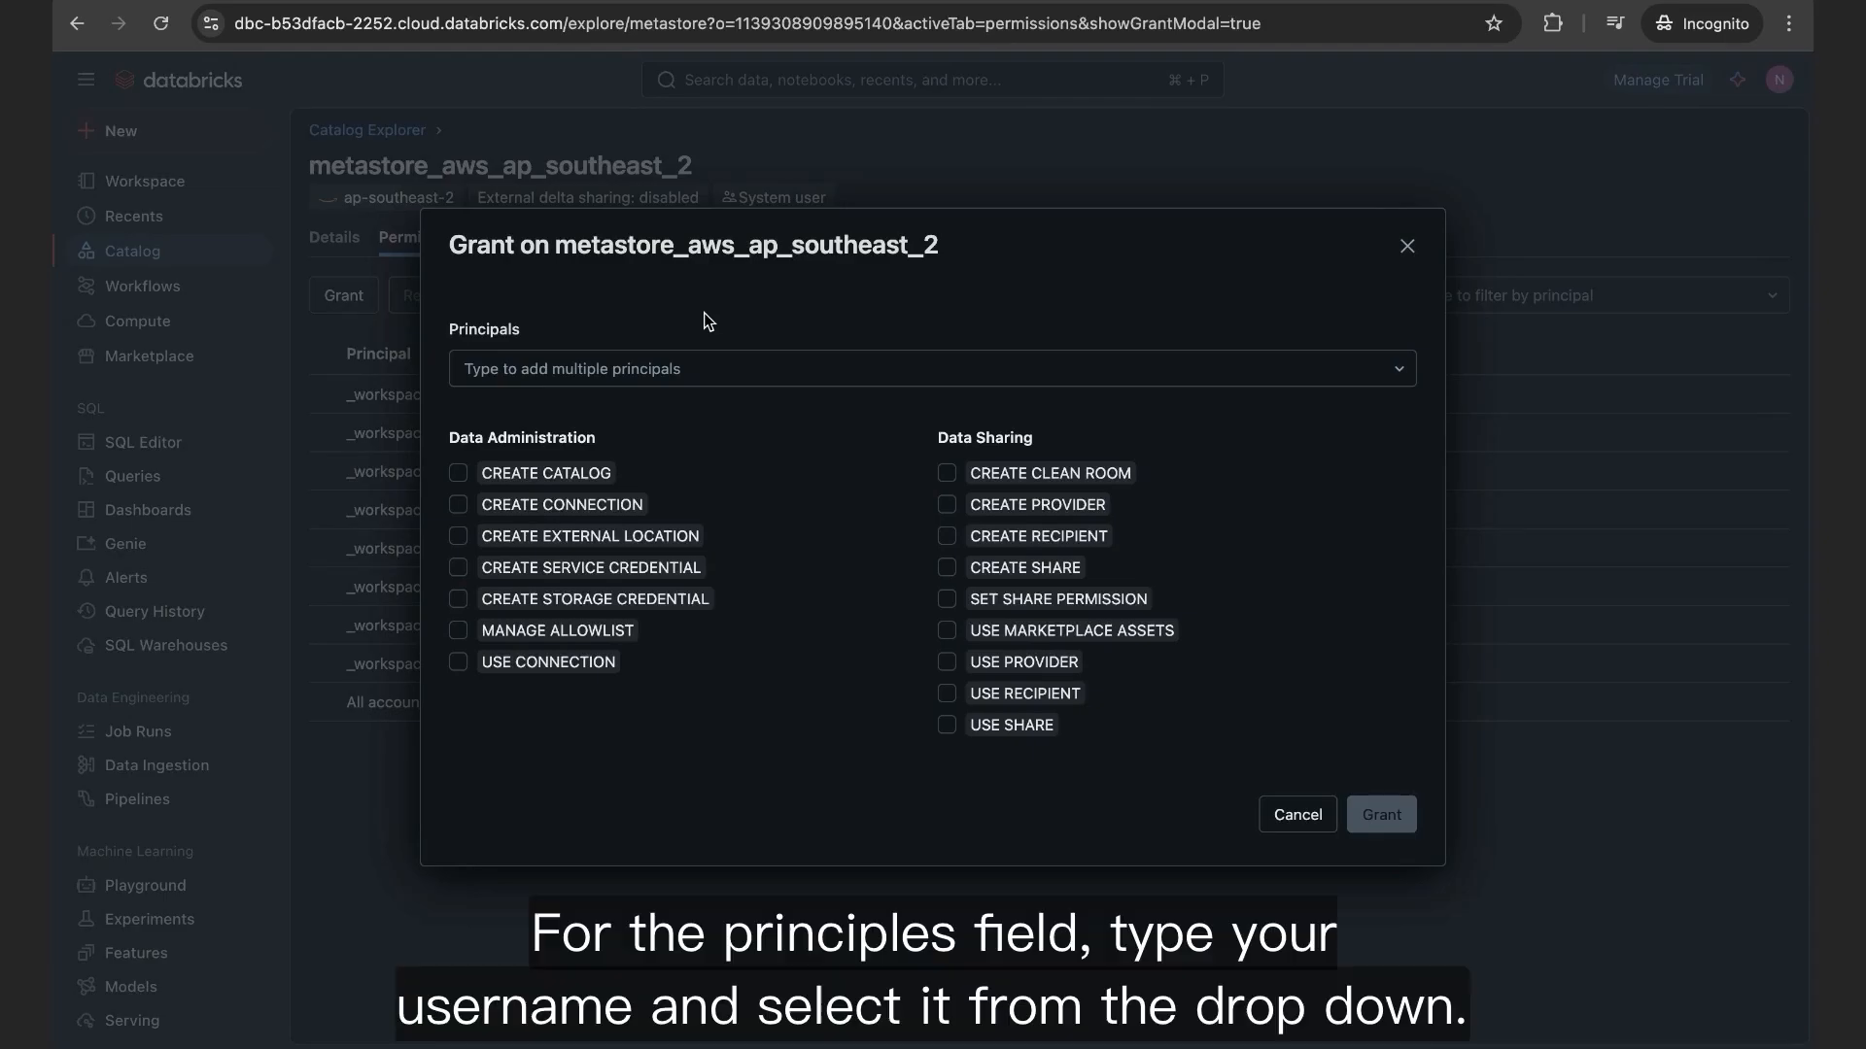
pyautogui.click(669, 368)
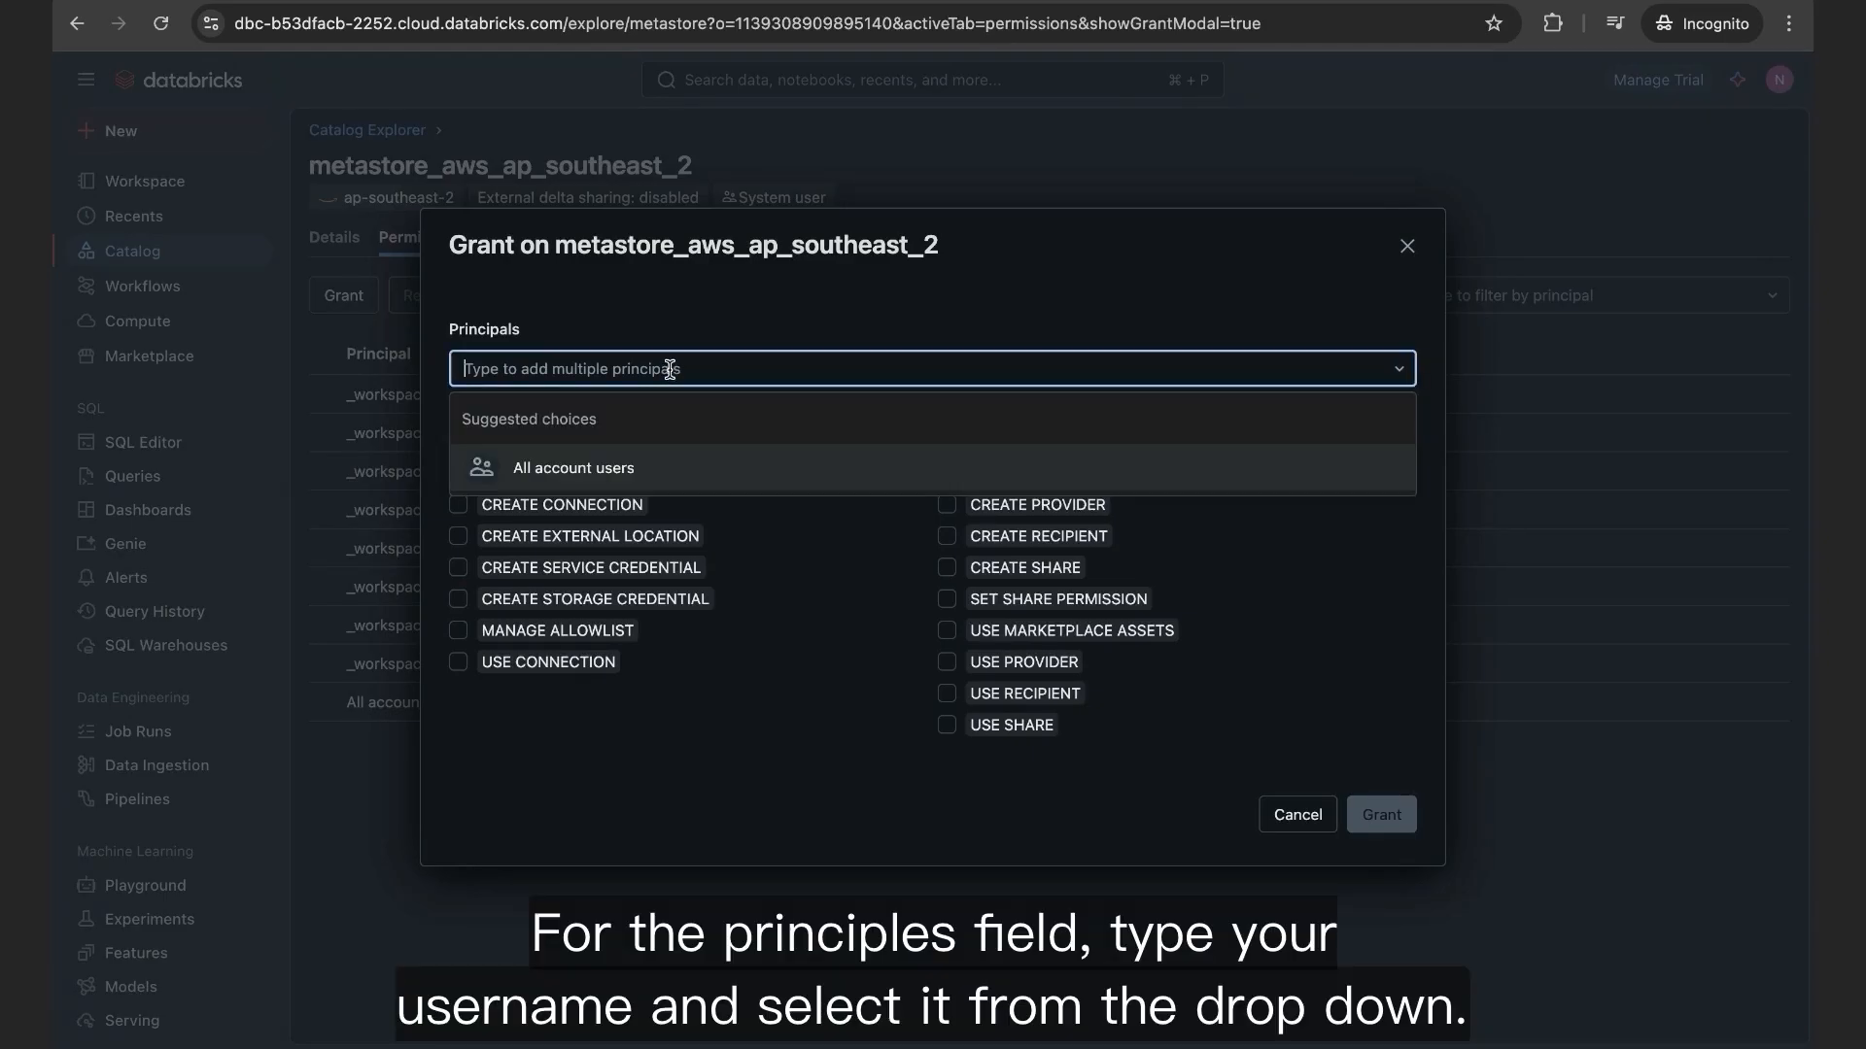
pyautogui.write('nish')
pyautogui.click(586, 471)
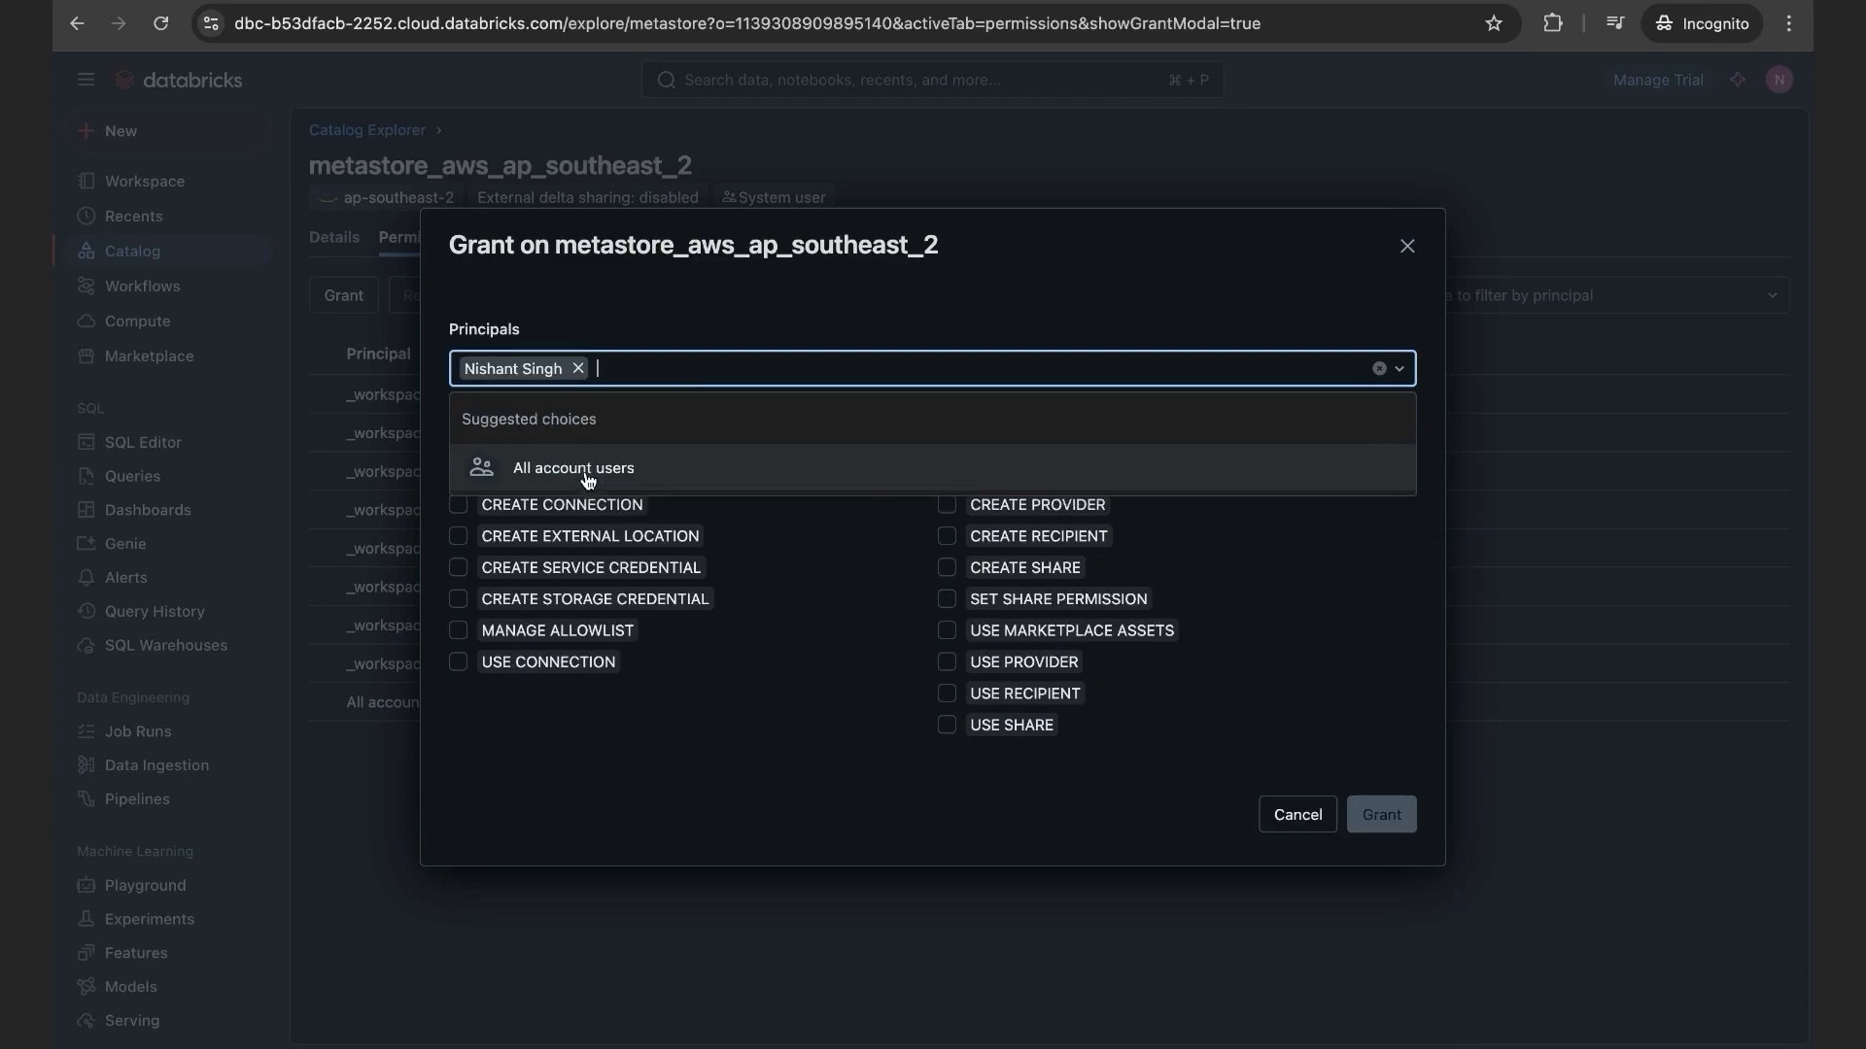
pyautogui.click(744, 315)
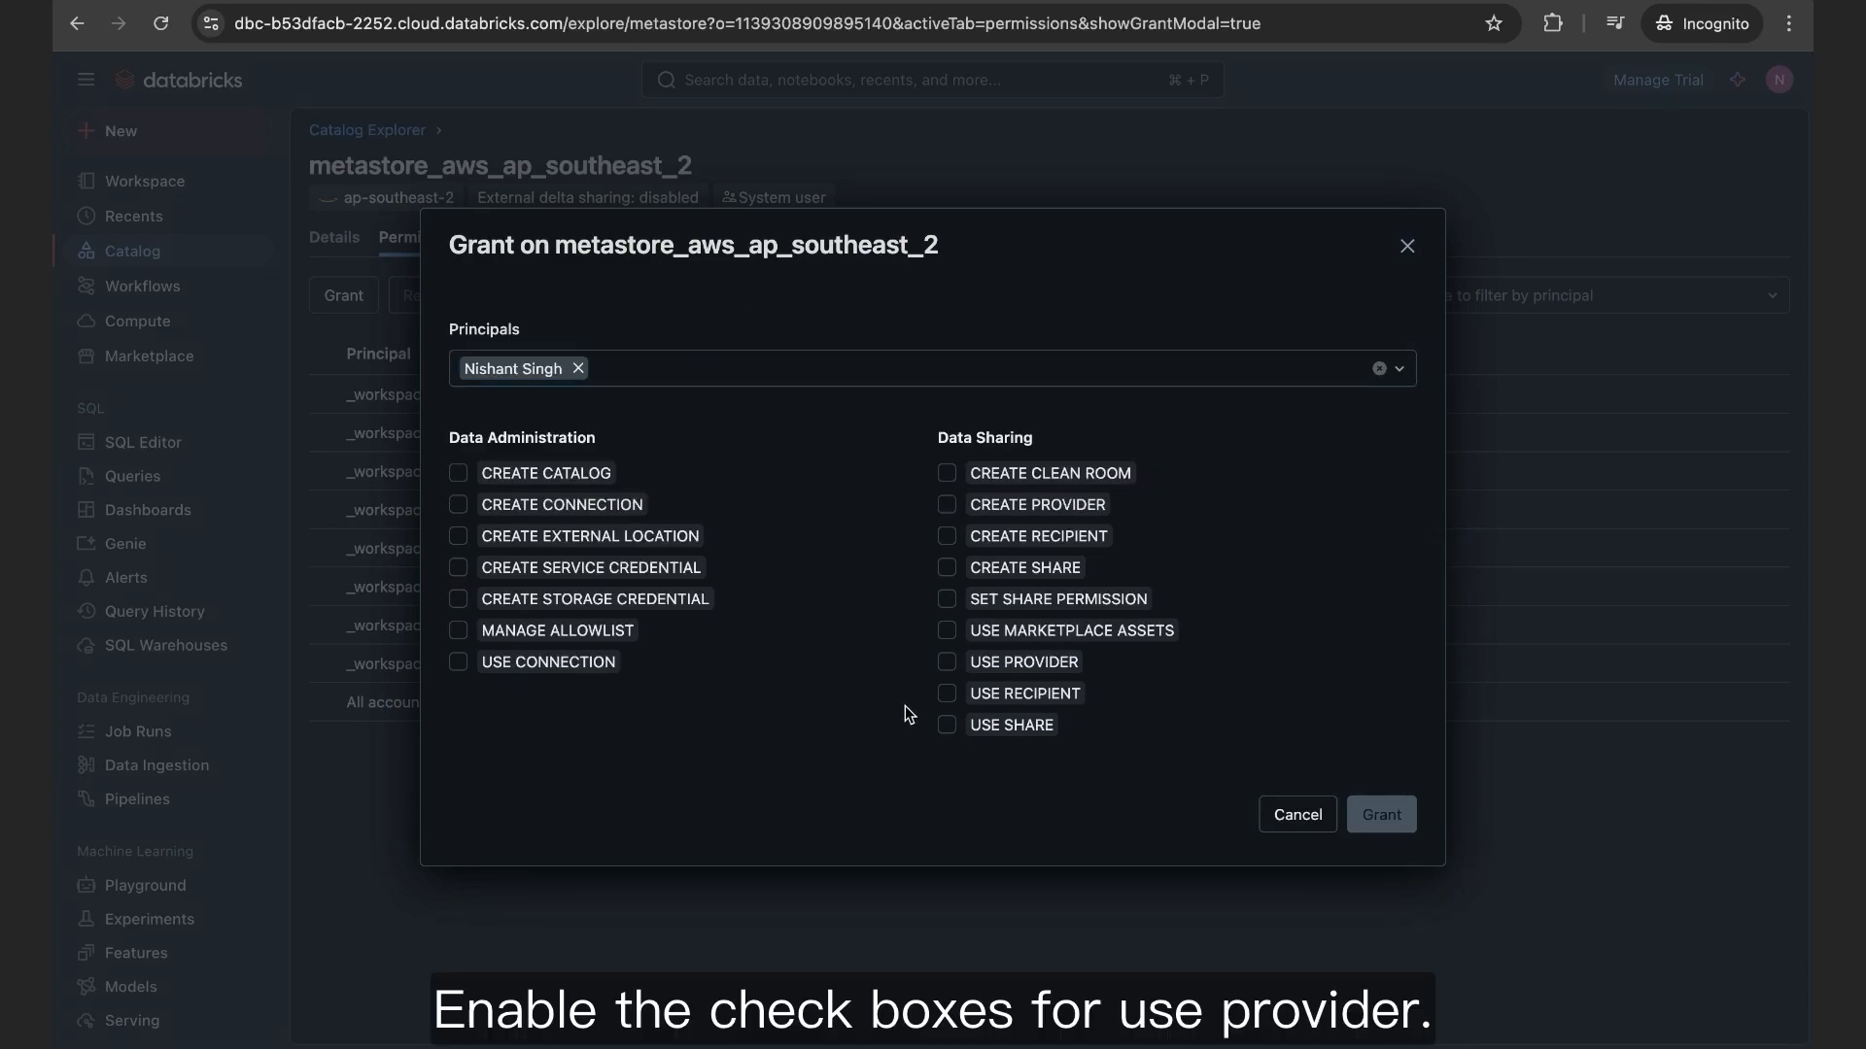
pyautogui.click(947, 662)
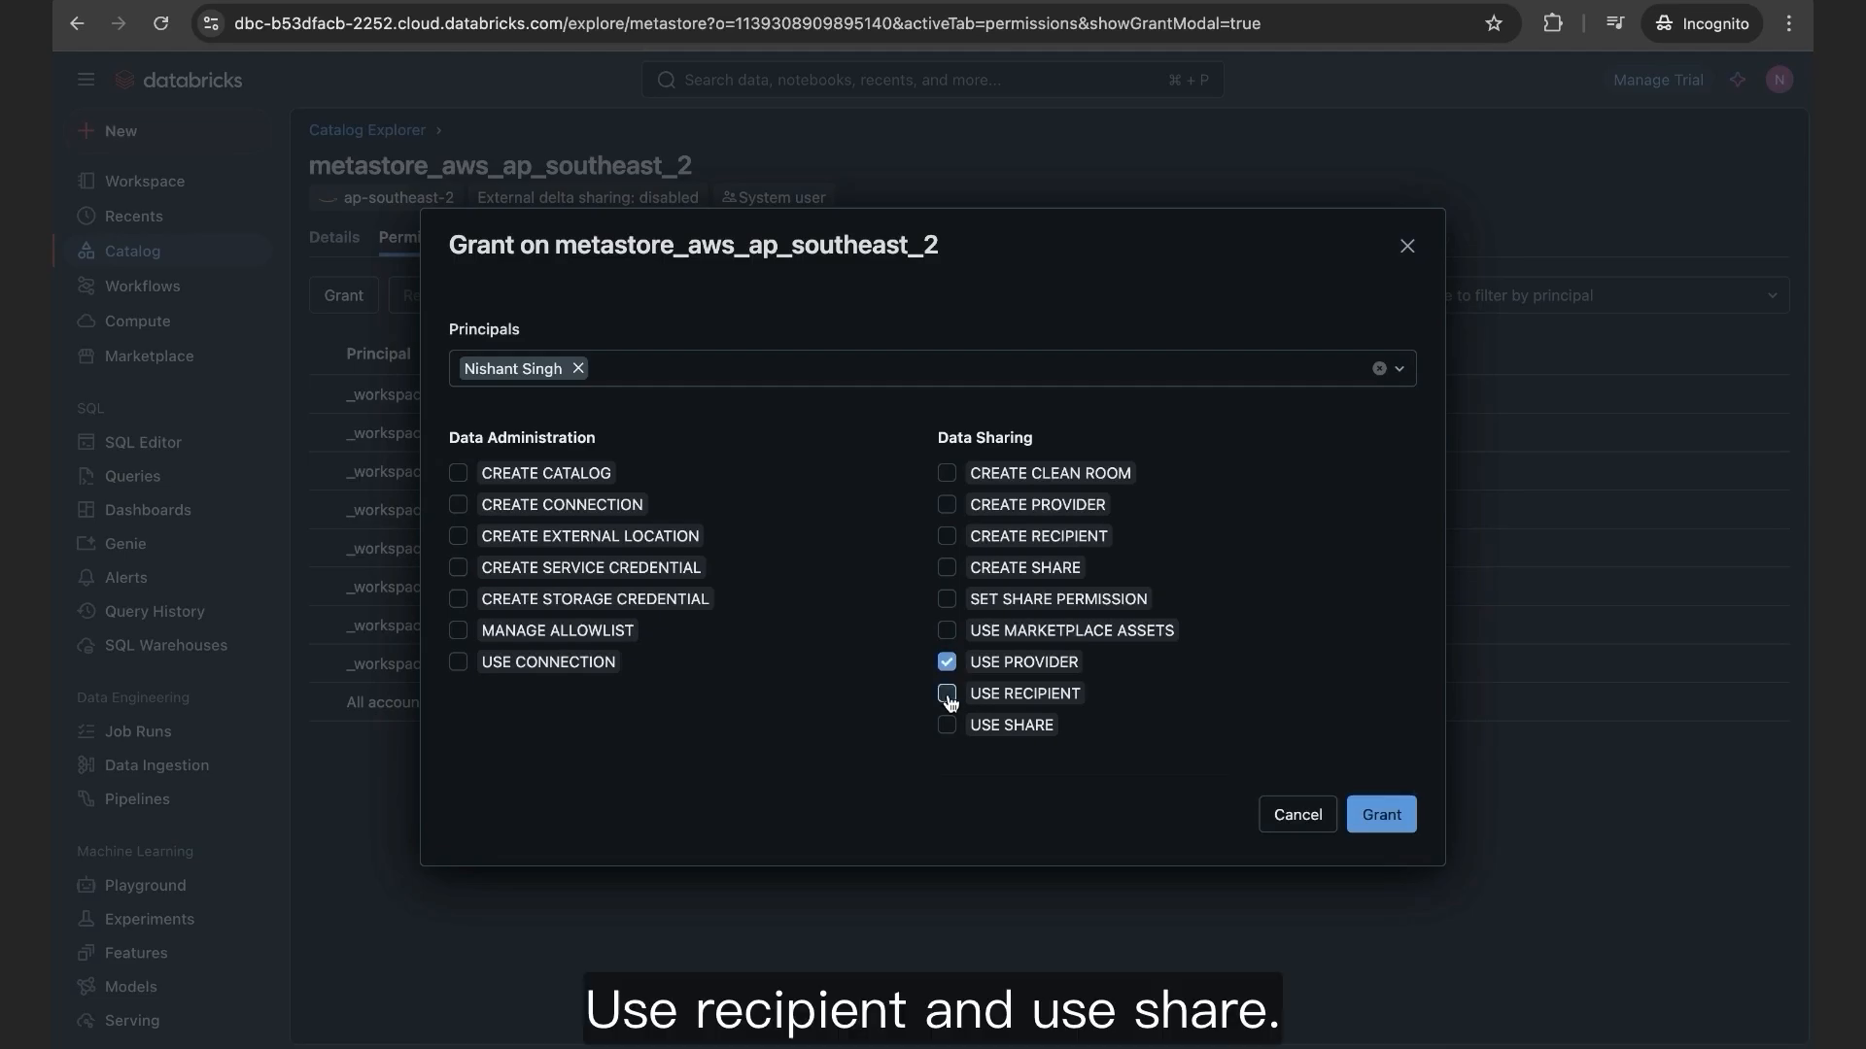
pyautogui.click(949, 696)
pyautogui.click(947, 727)
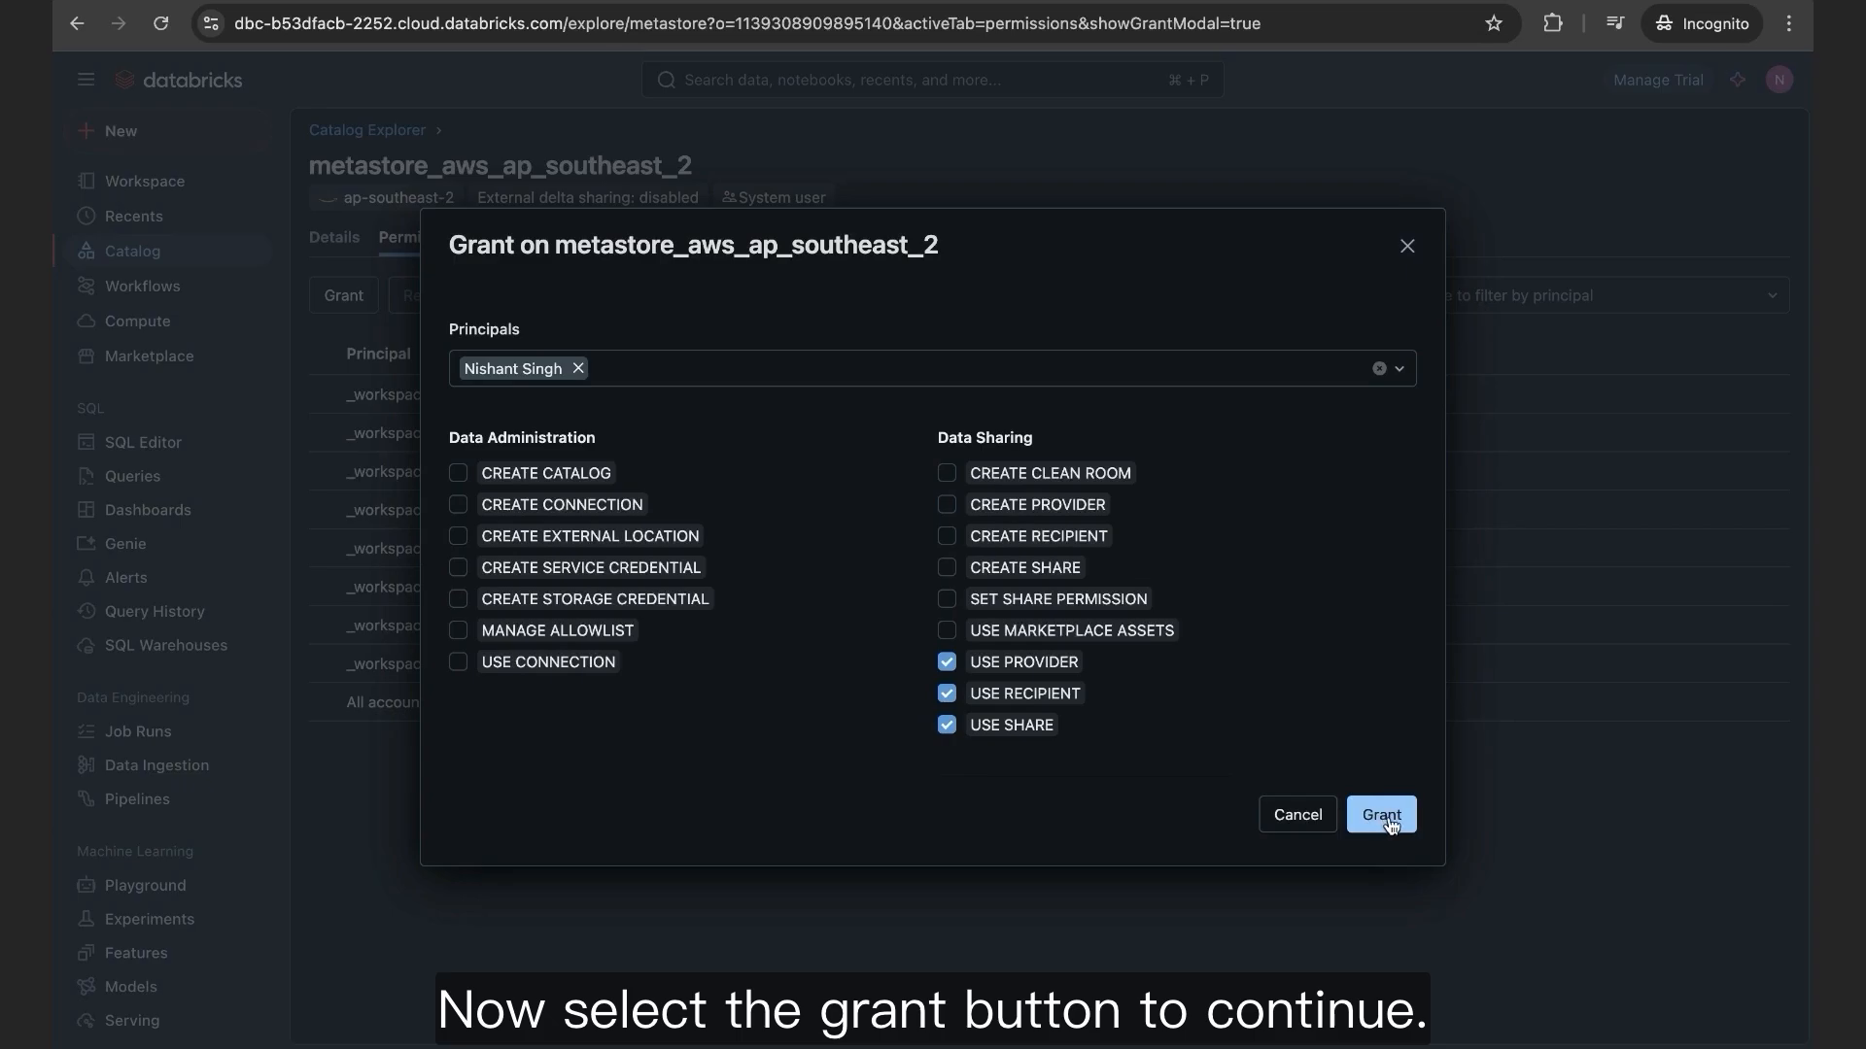
pyautogui.click(1388, 817)
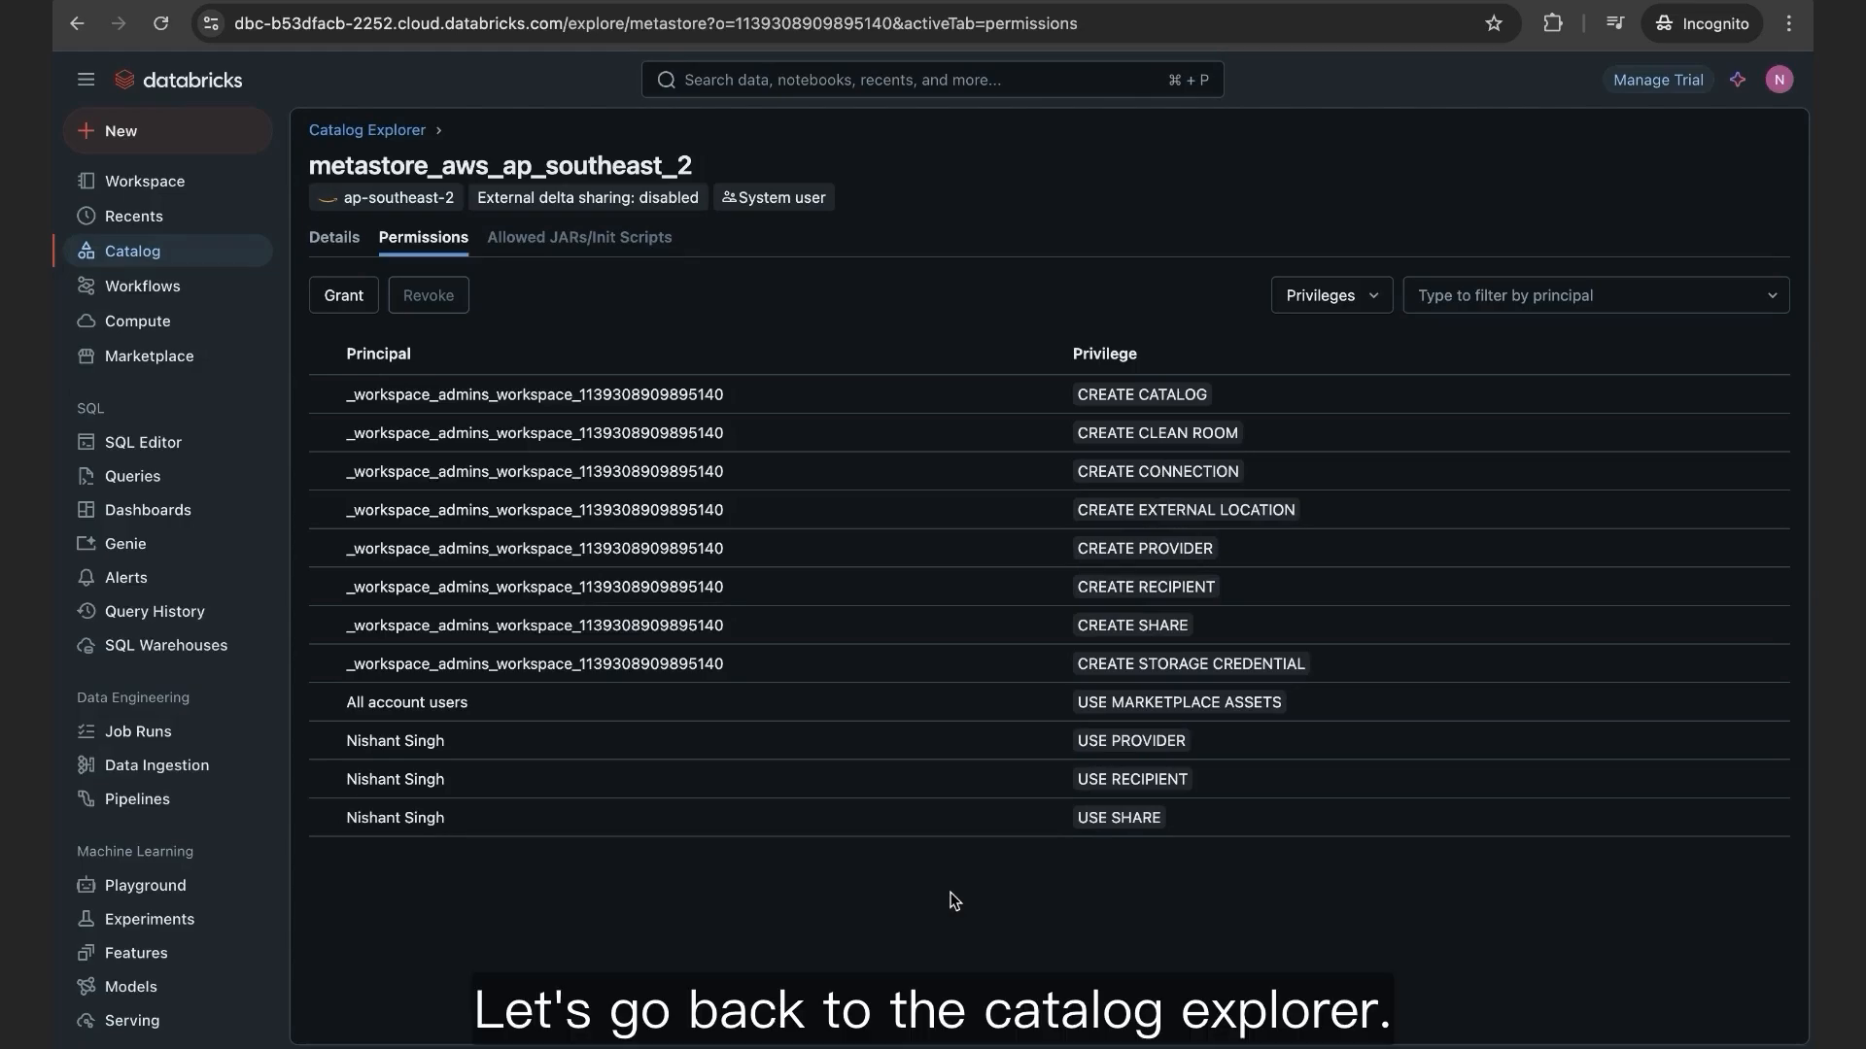
# Step: Go to the Delta Sharing page through Catalog Explorer's settings menu
pyautogui.click(394, 136)
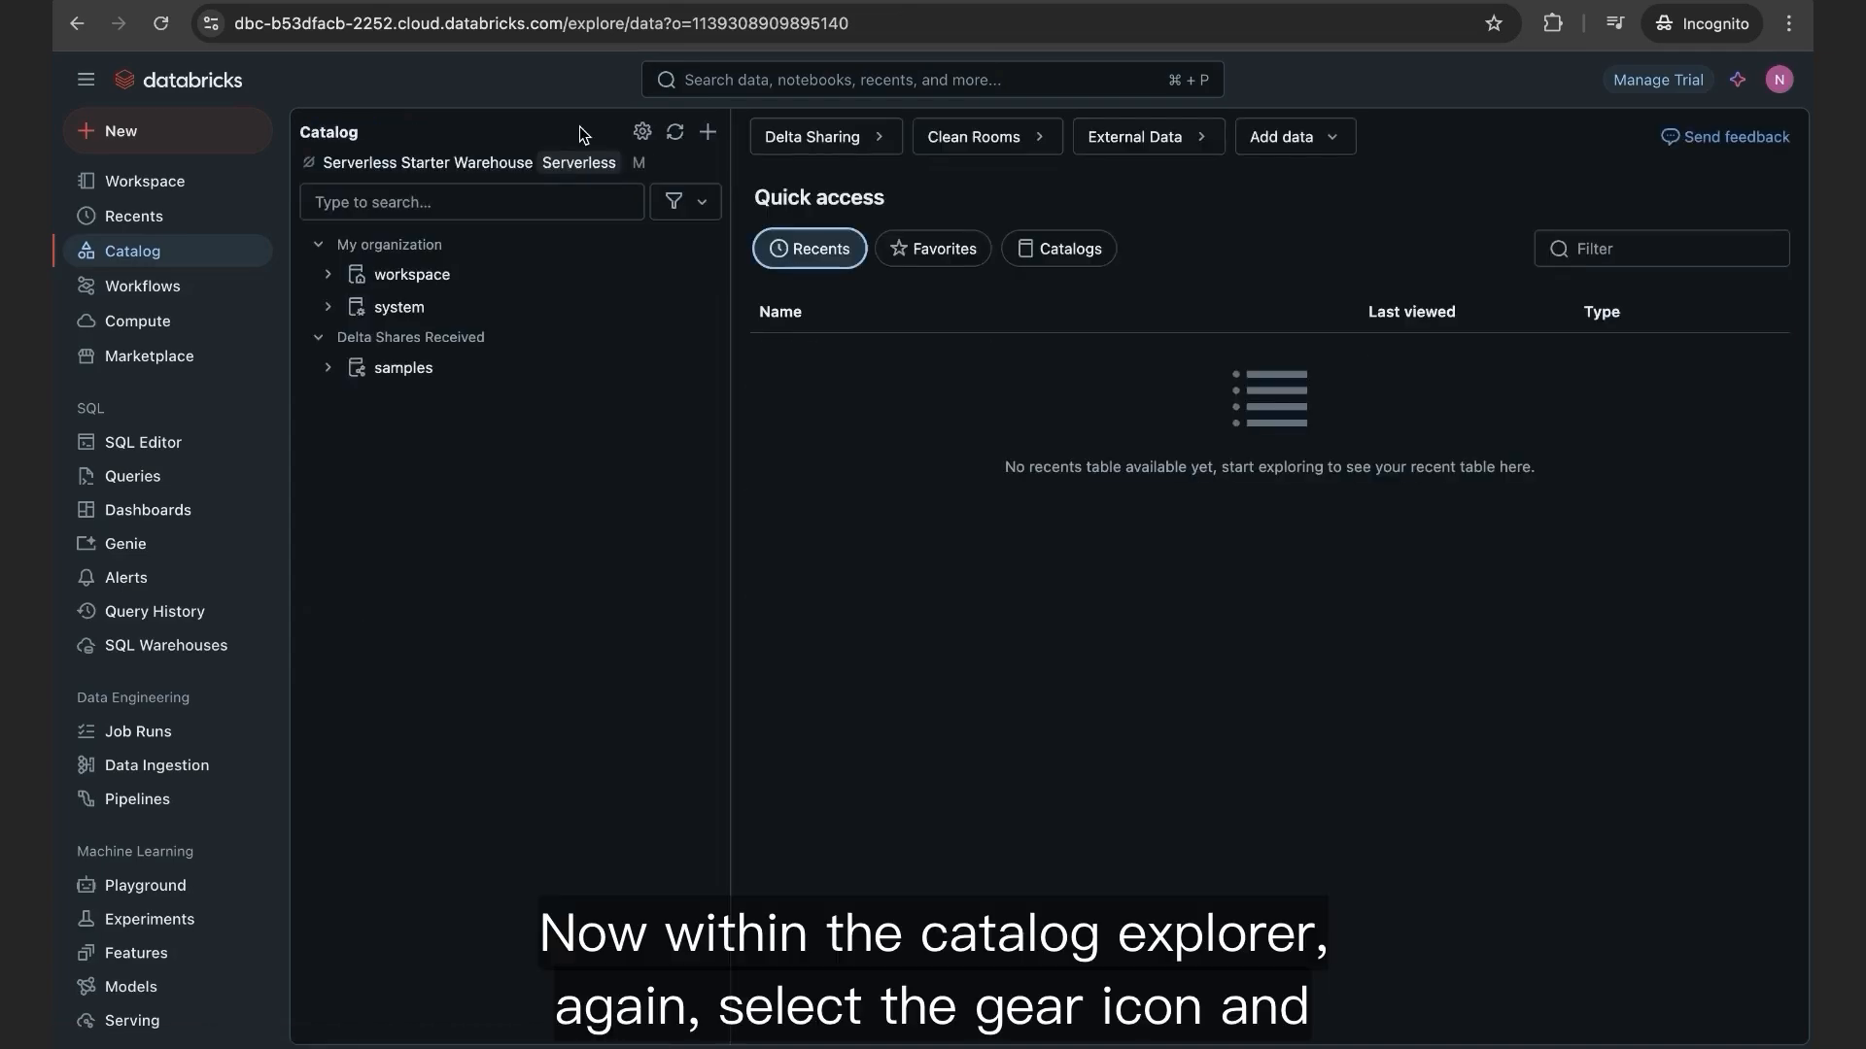
pyautogui.click(641, 133)
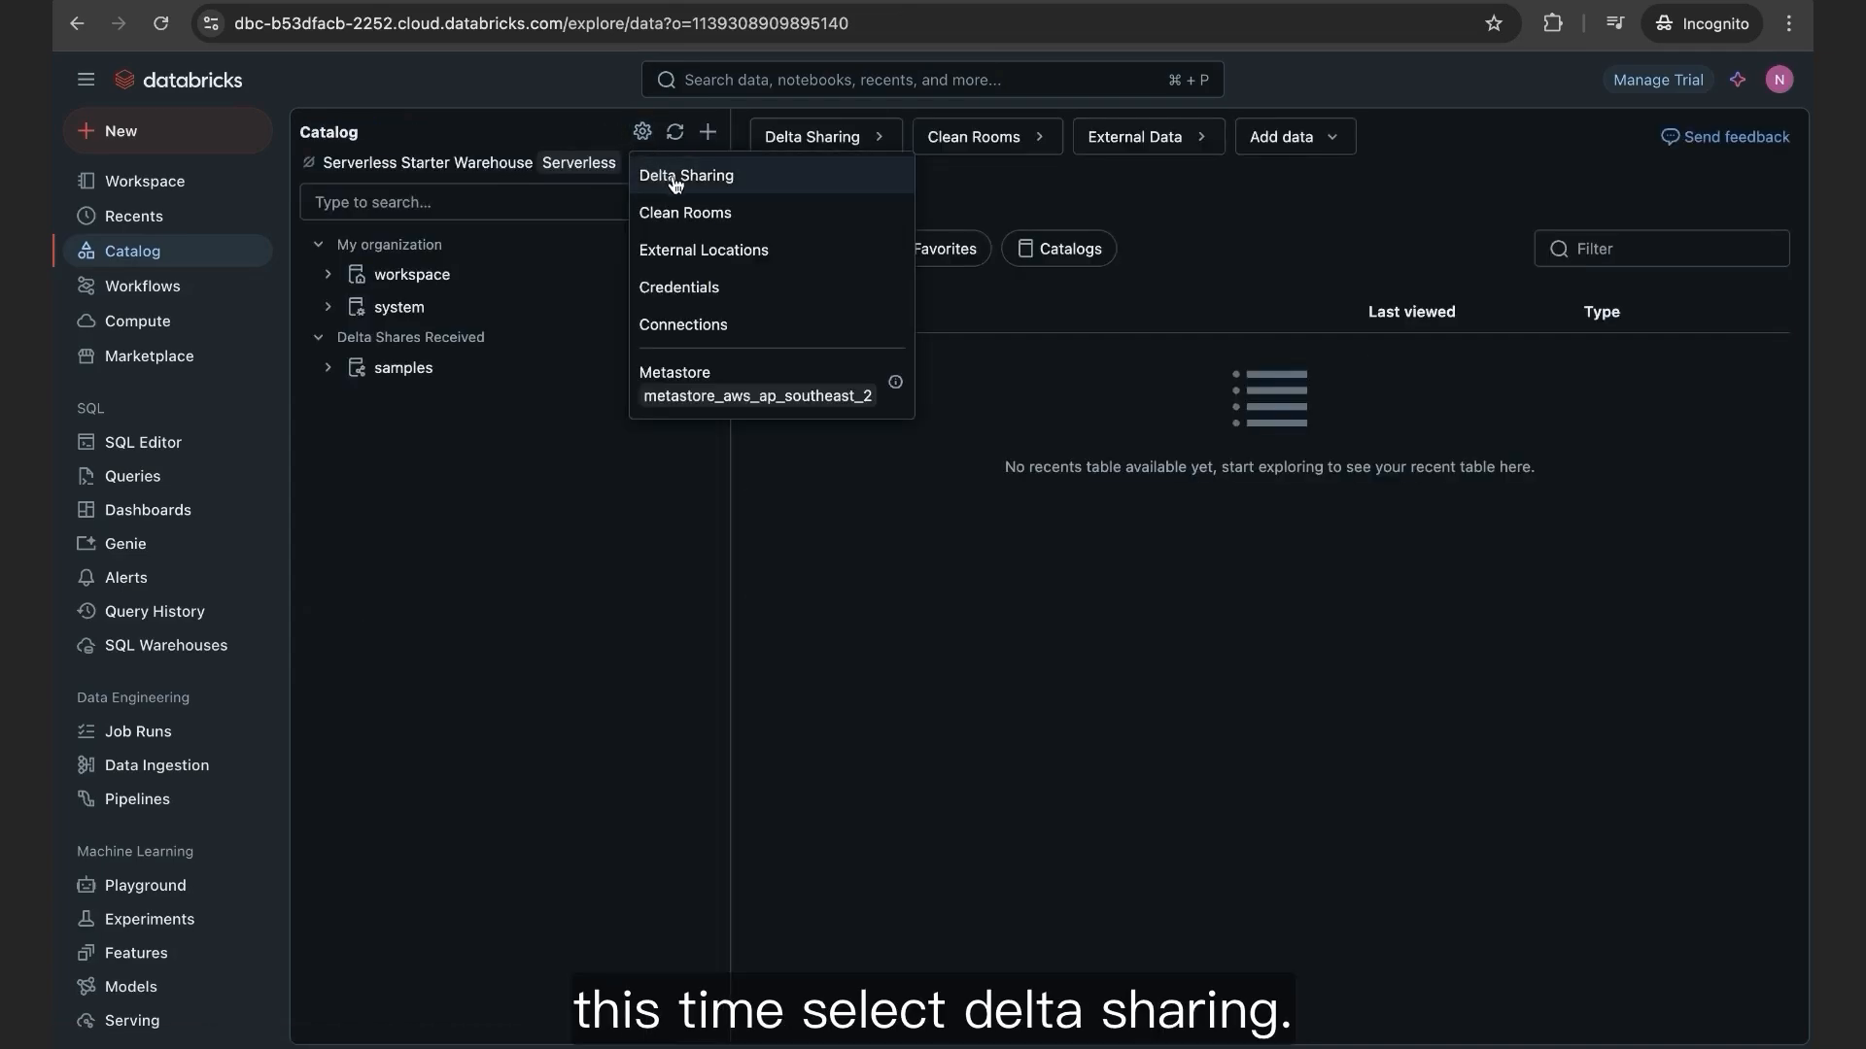
pyautogui.click(744, 181)
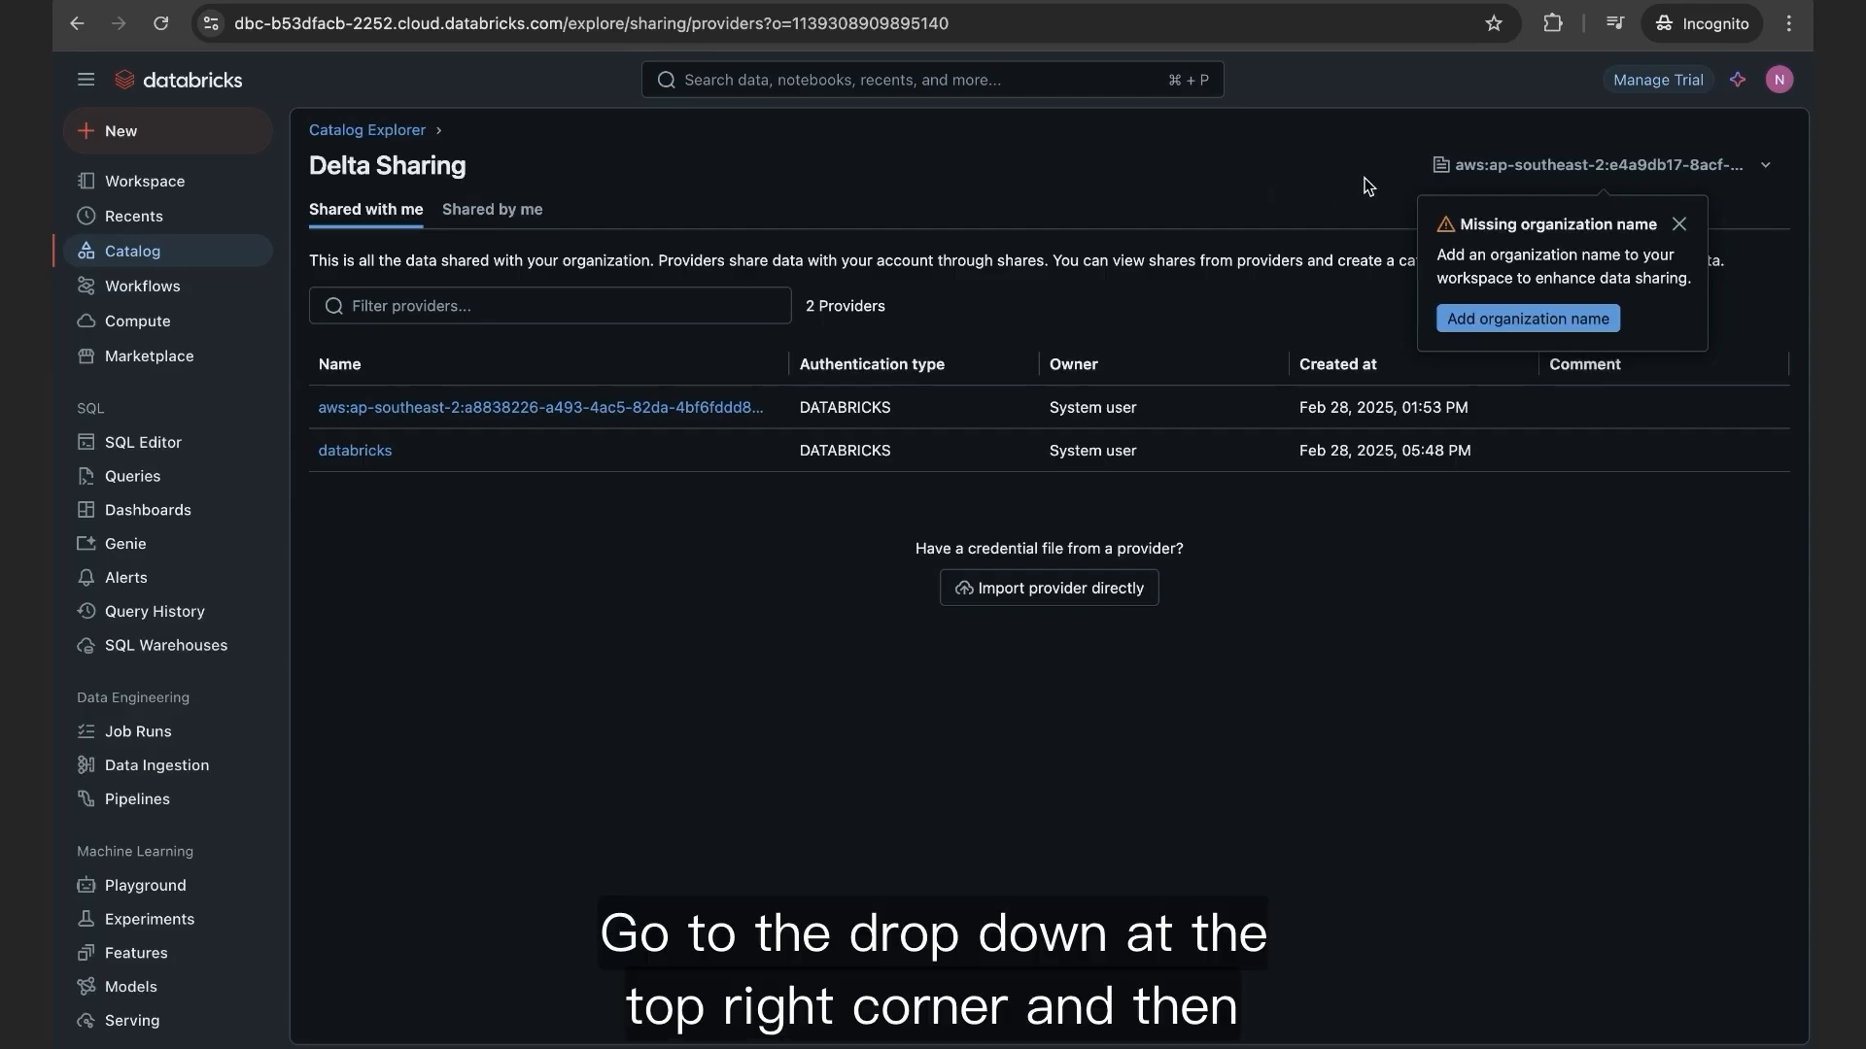
# Step: Add 'Databricks' as the Delta Sharing organization name and save it
pyautogui.click(1762, 172)
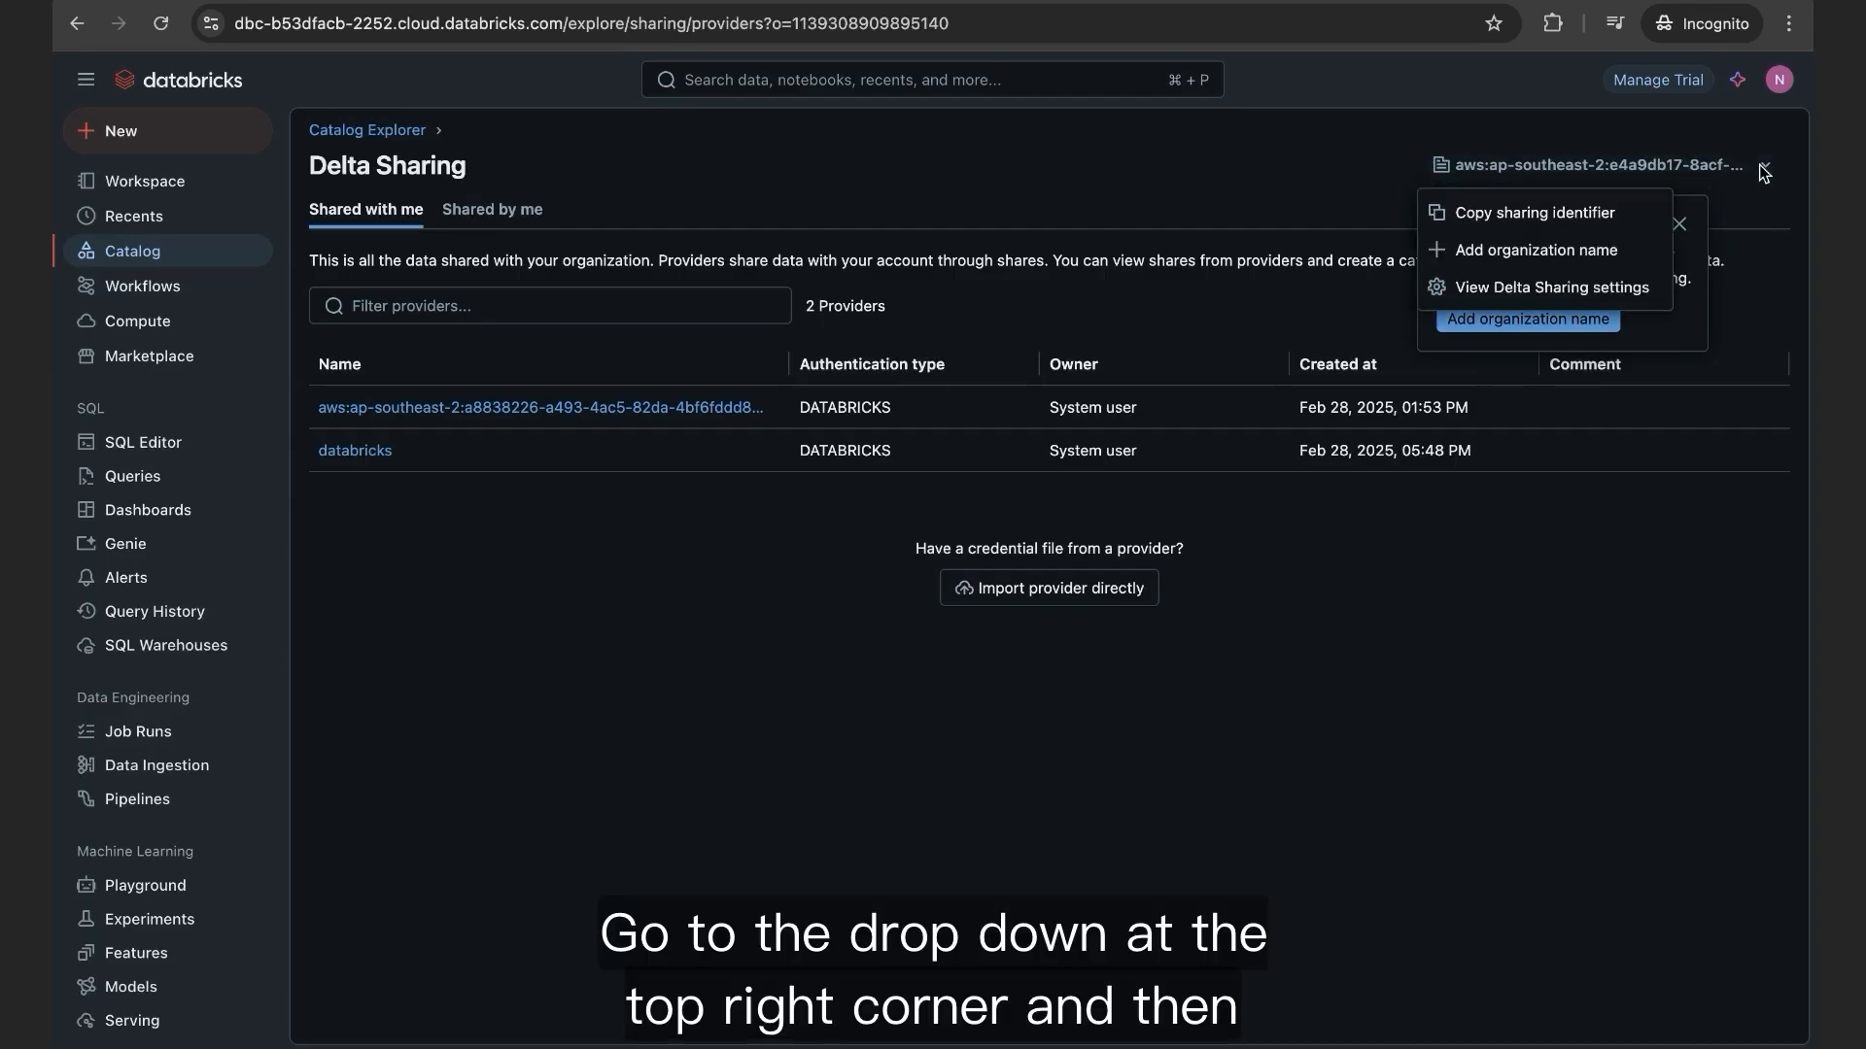
pyautogui.click(1560, 253)
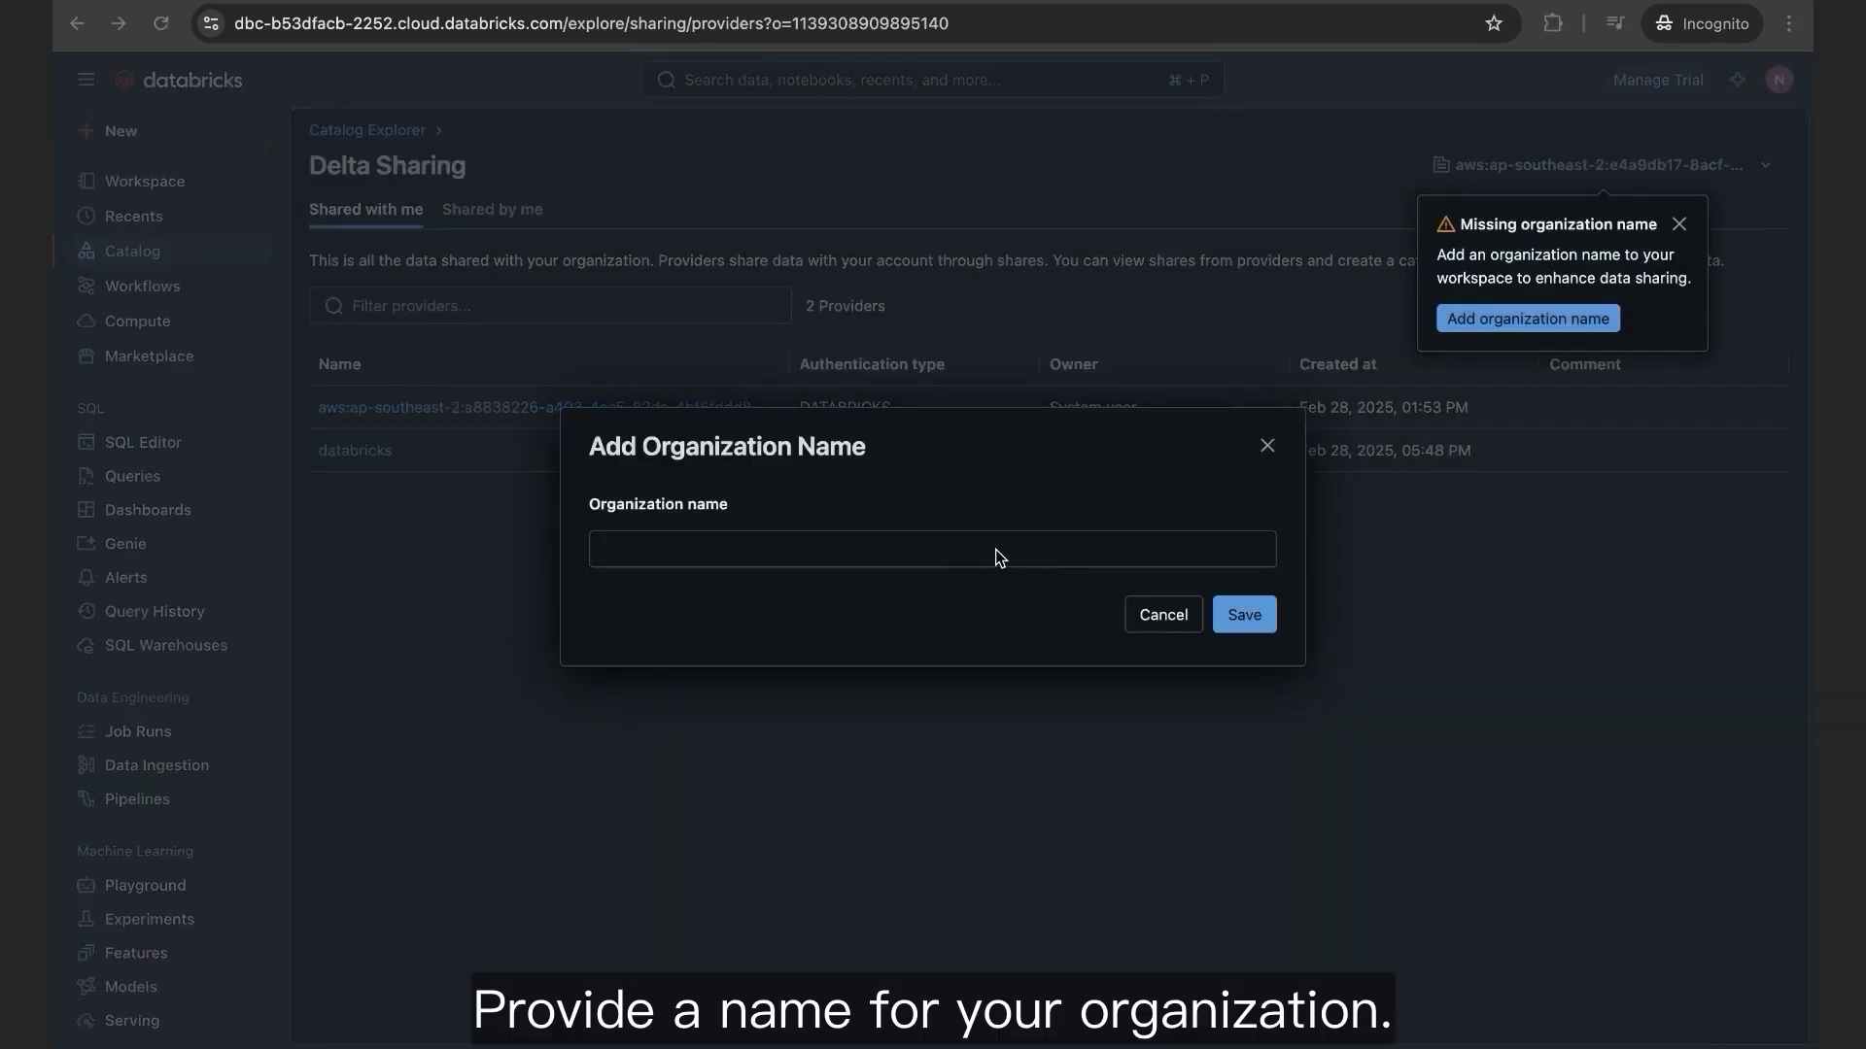
pyautogui.click(872, 550)
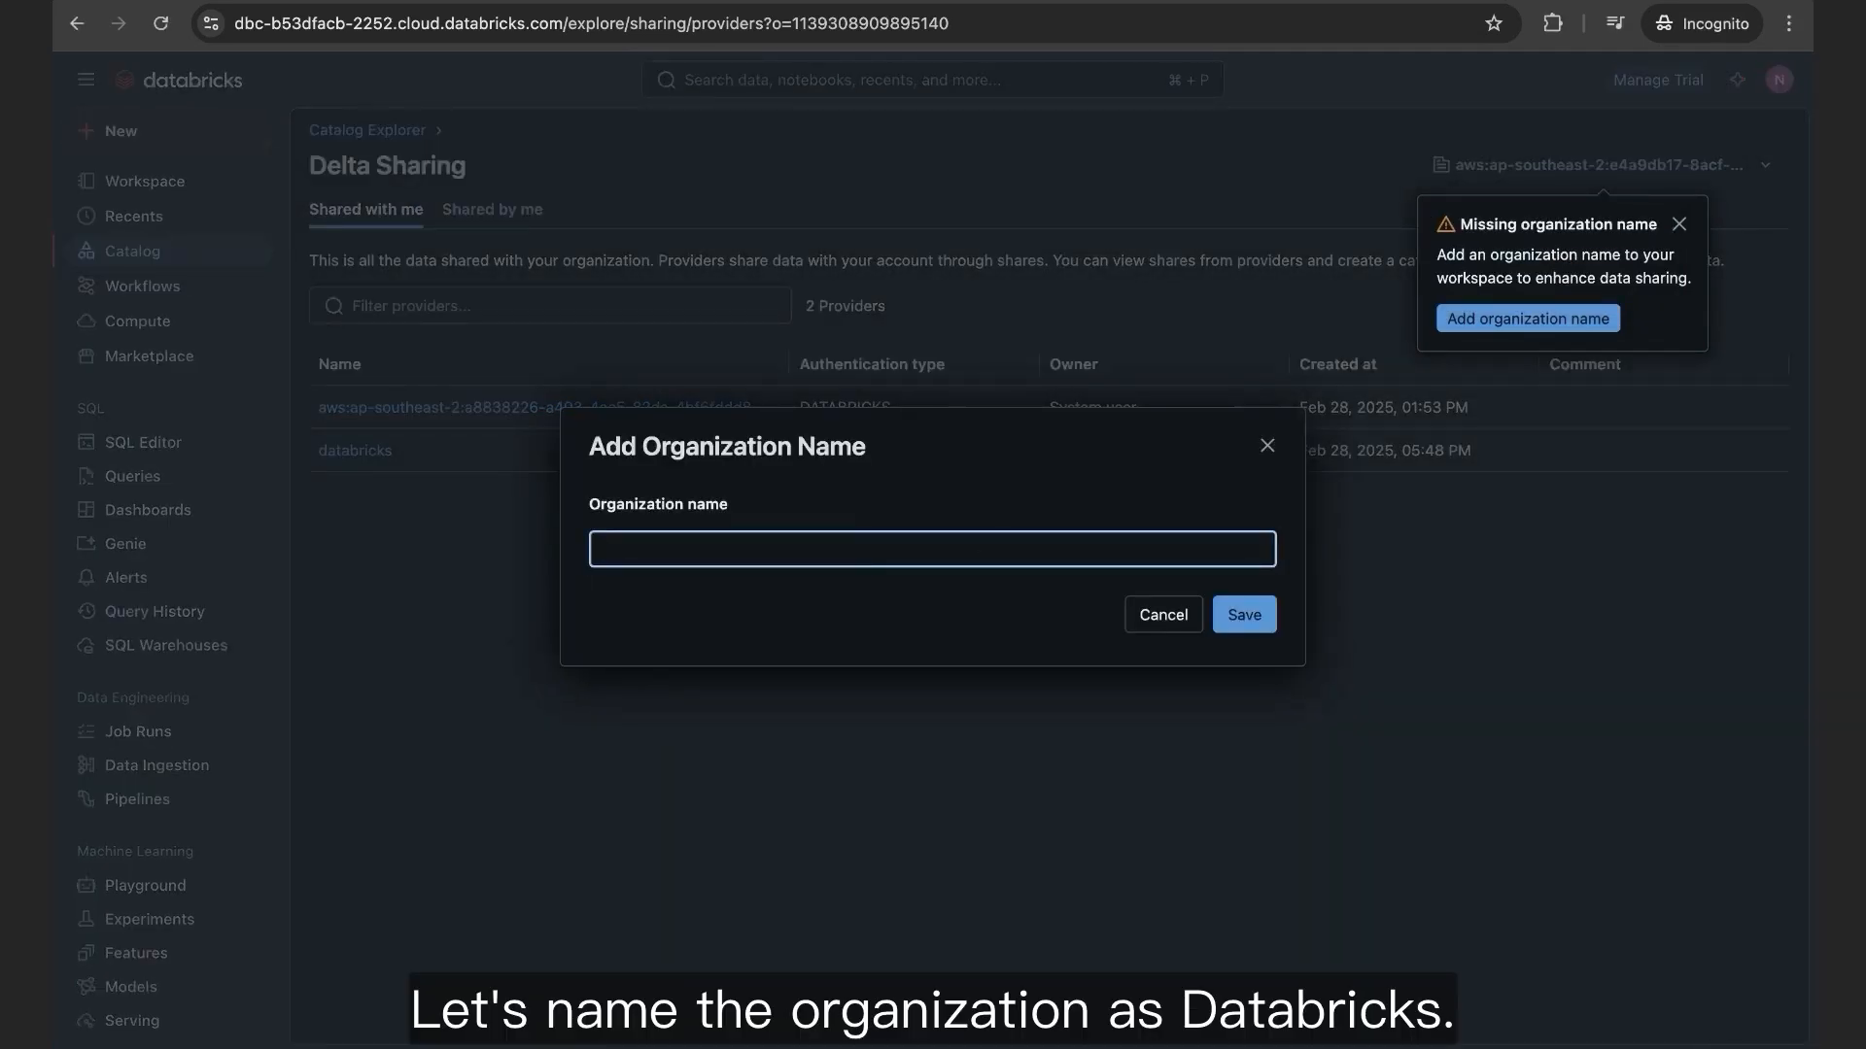
pyautogui.write('Databricks')
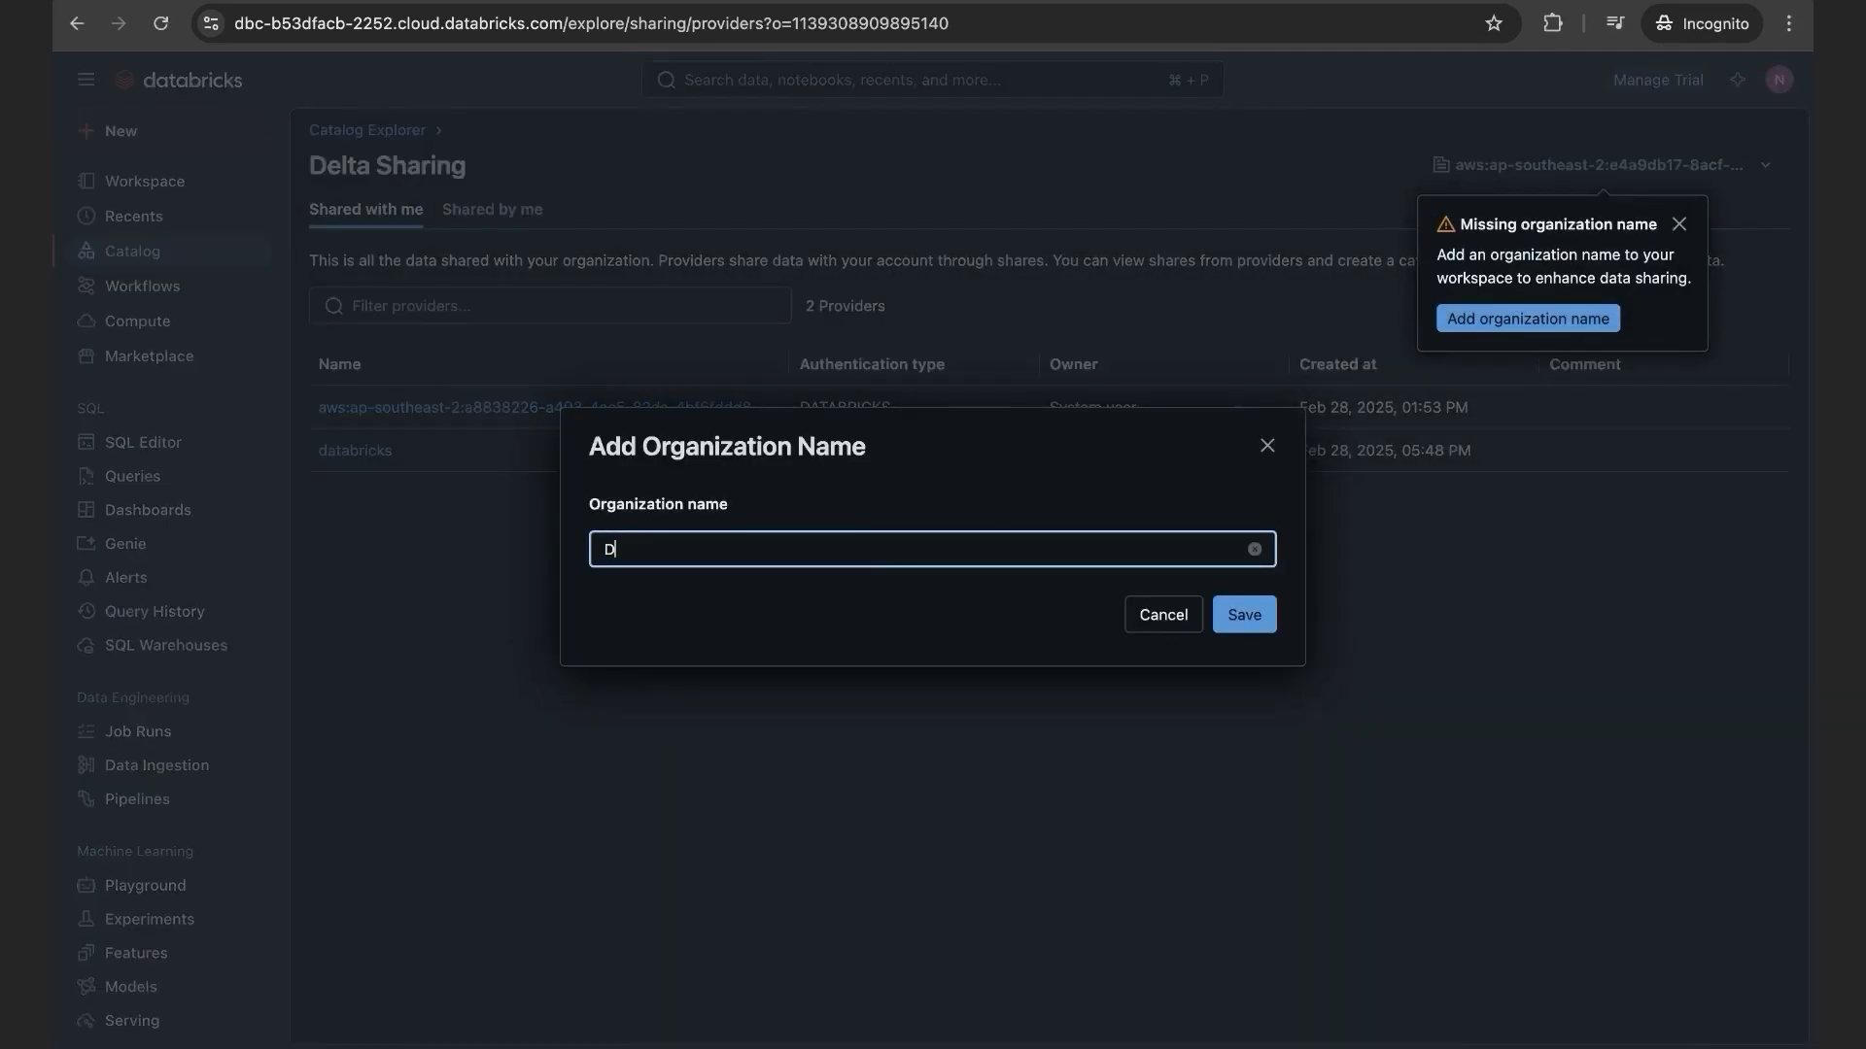
pyautogui.click(1011, 650)
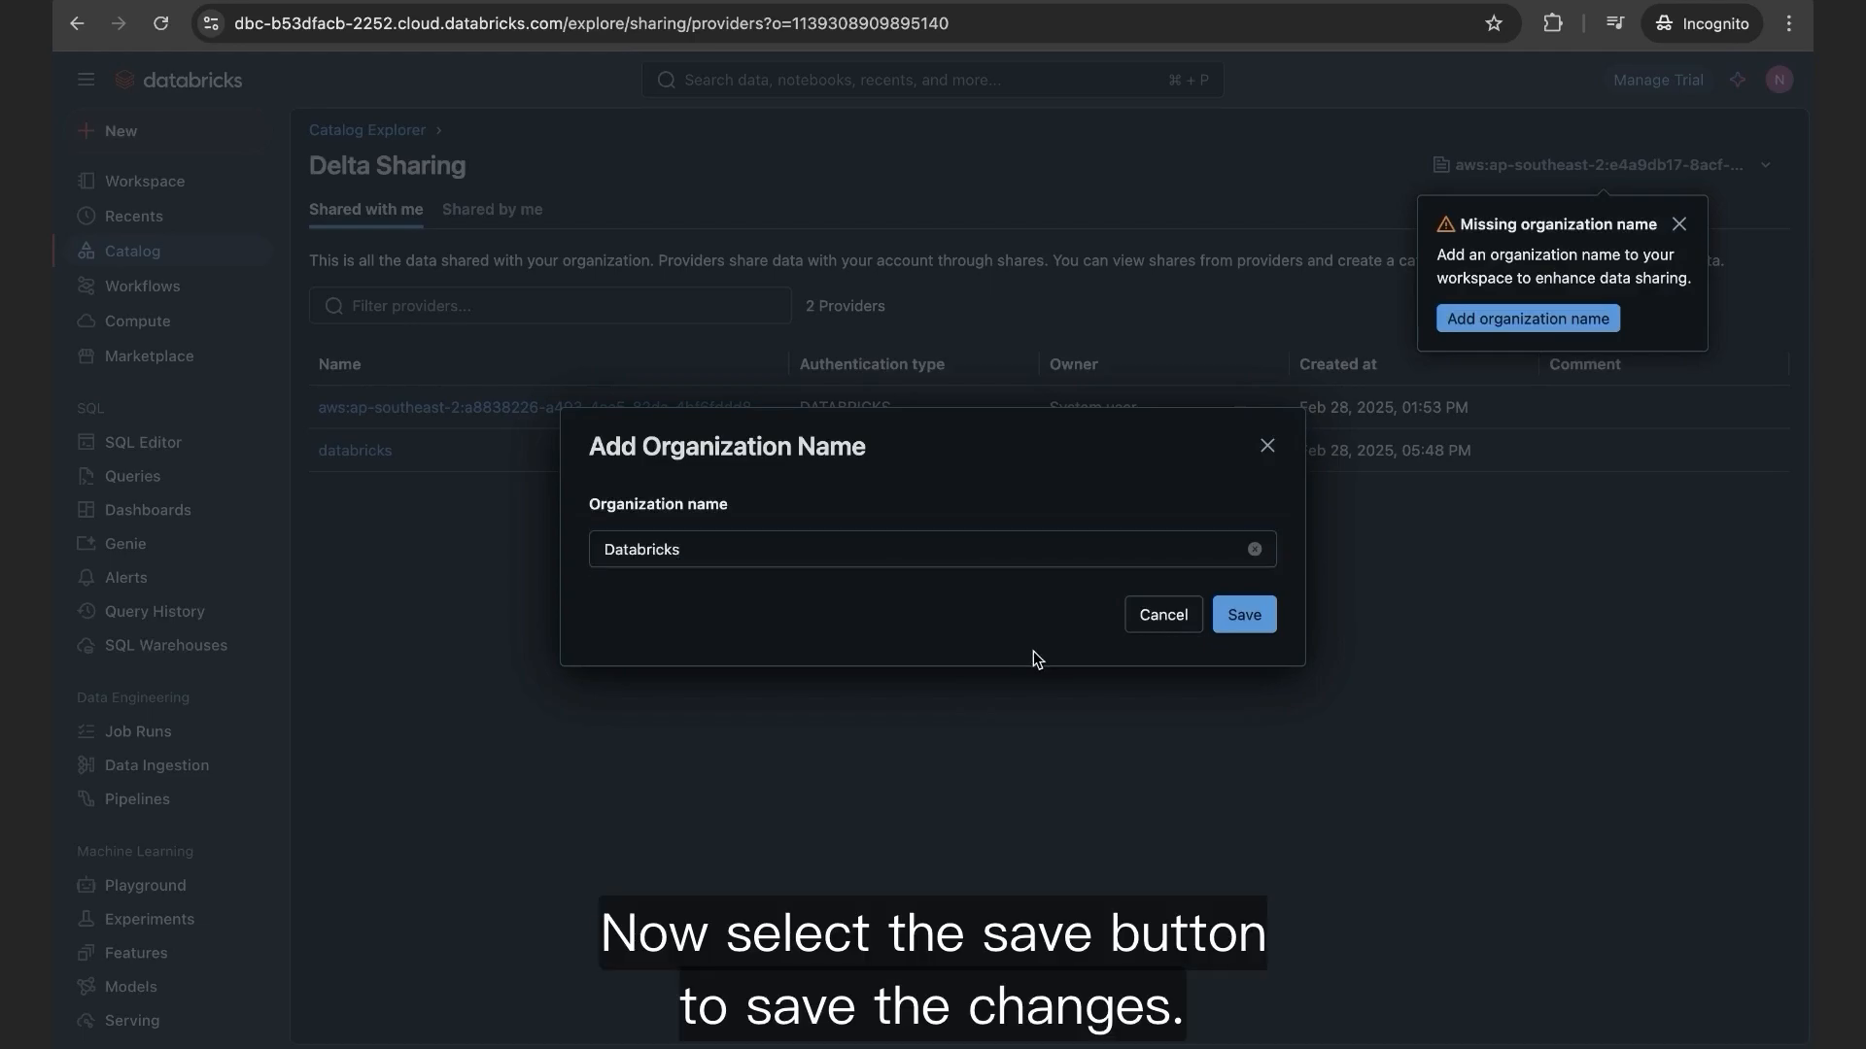
pyautogui.click(1254, 616)
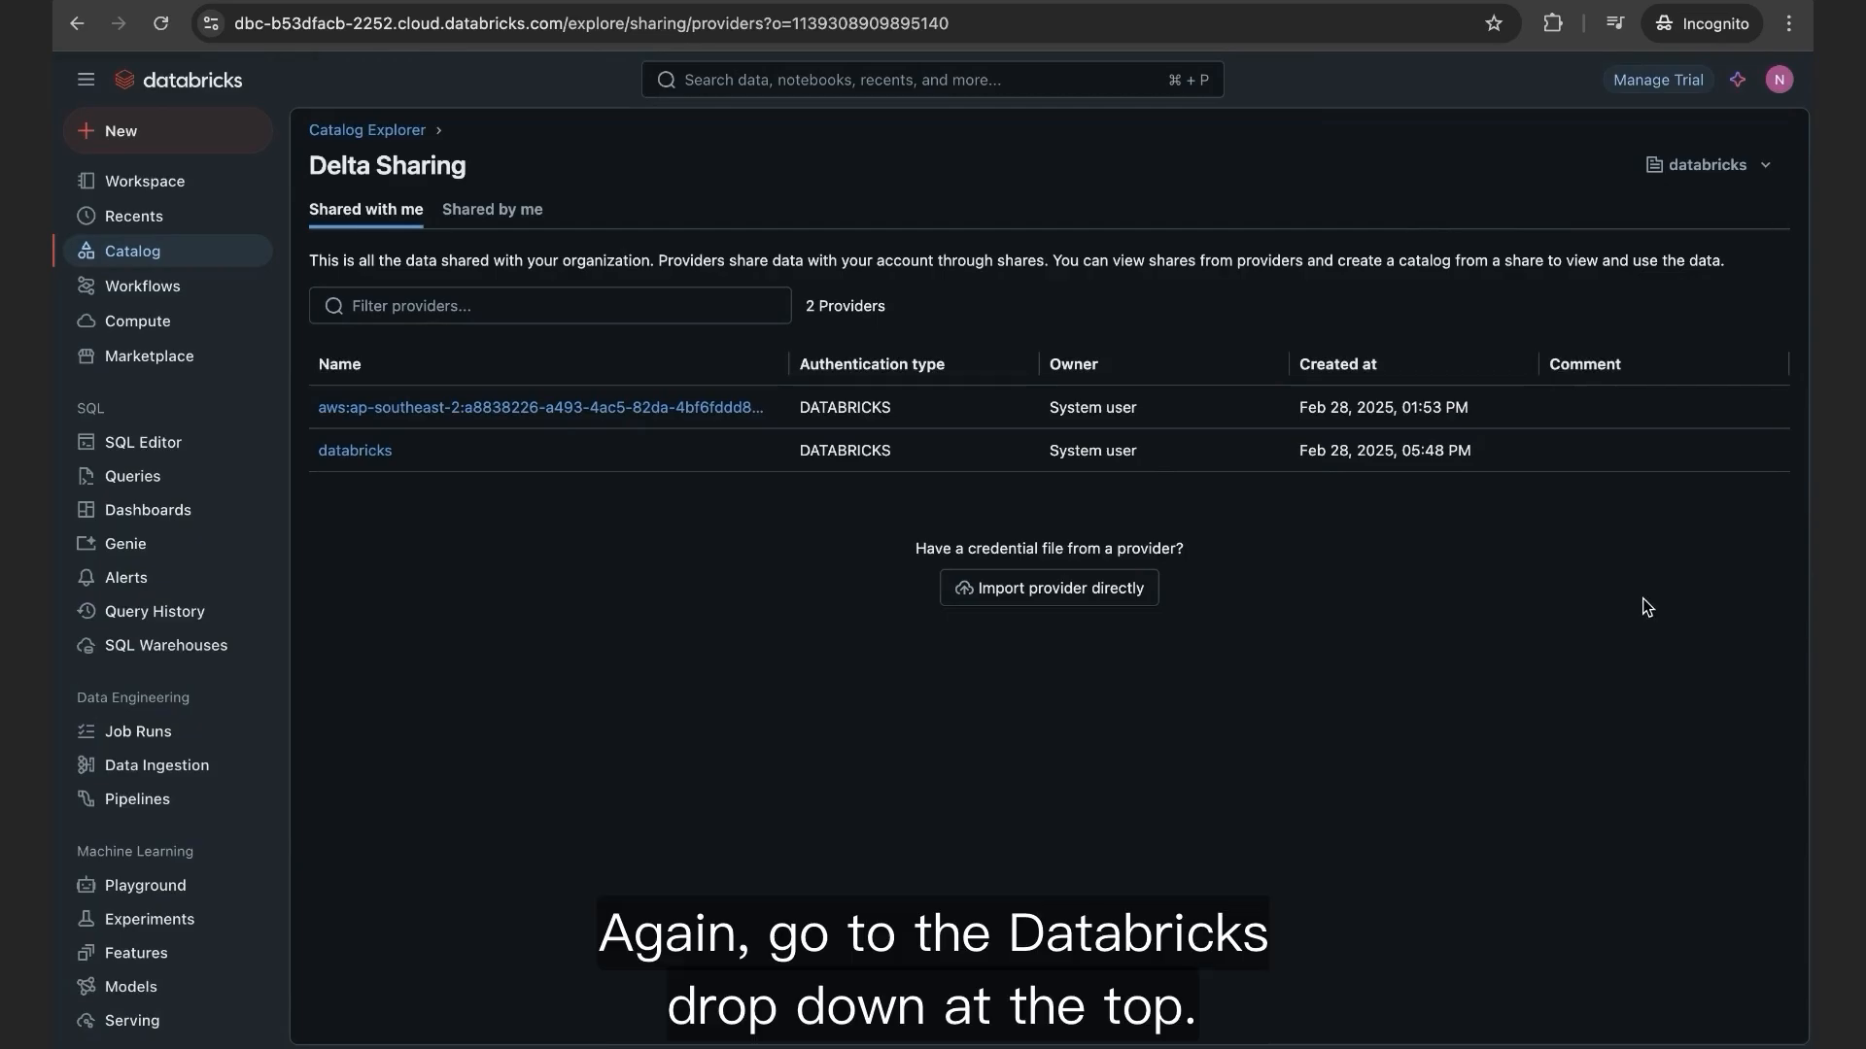
# Step: Enable external Delta Sharing with a 7-day recipient token expiration and save the settings
pyautogui.click(1762, 171)
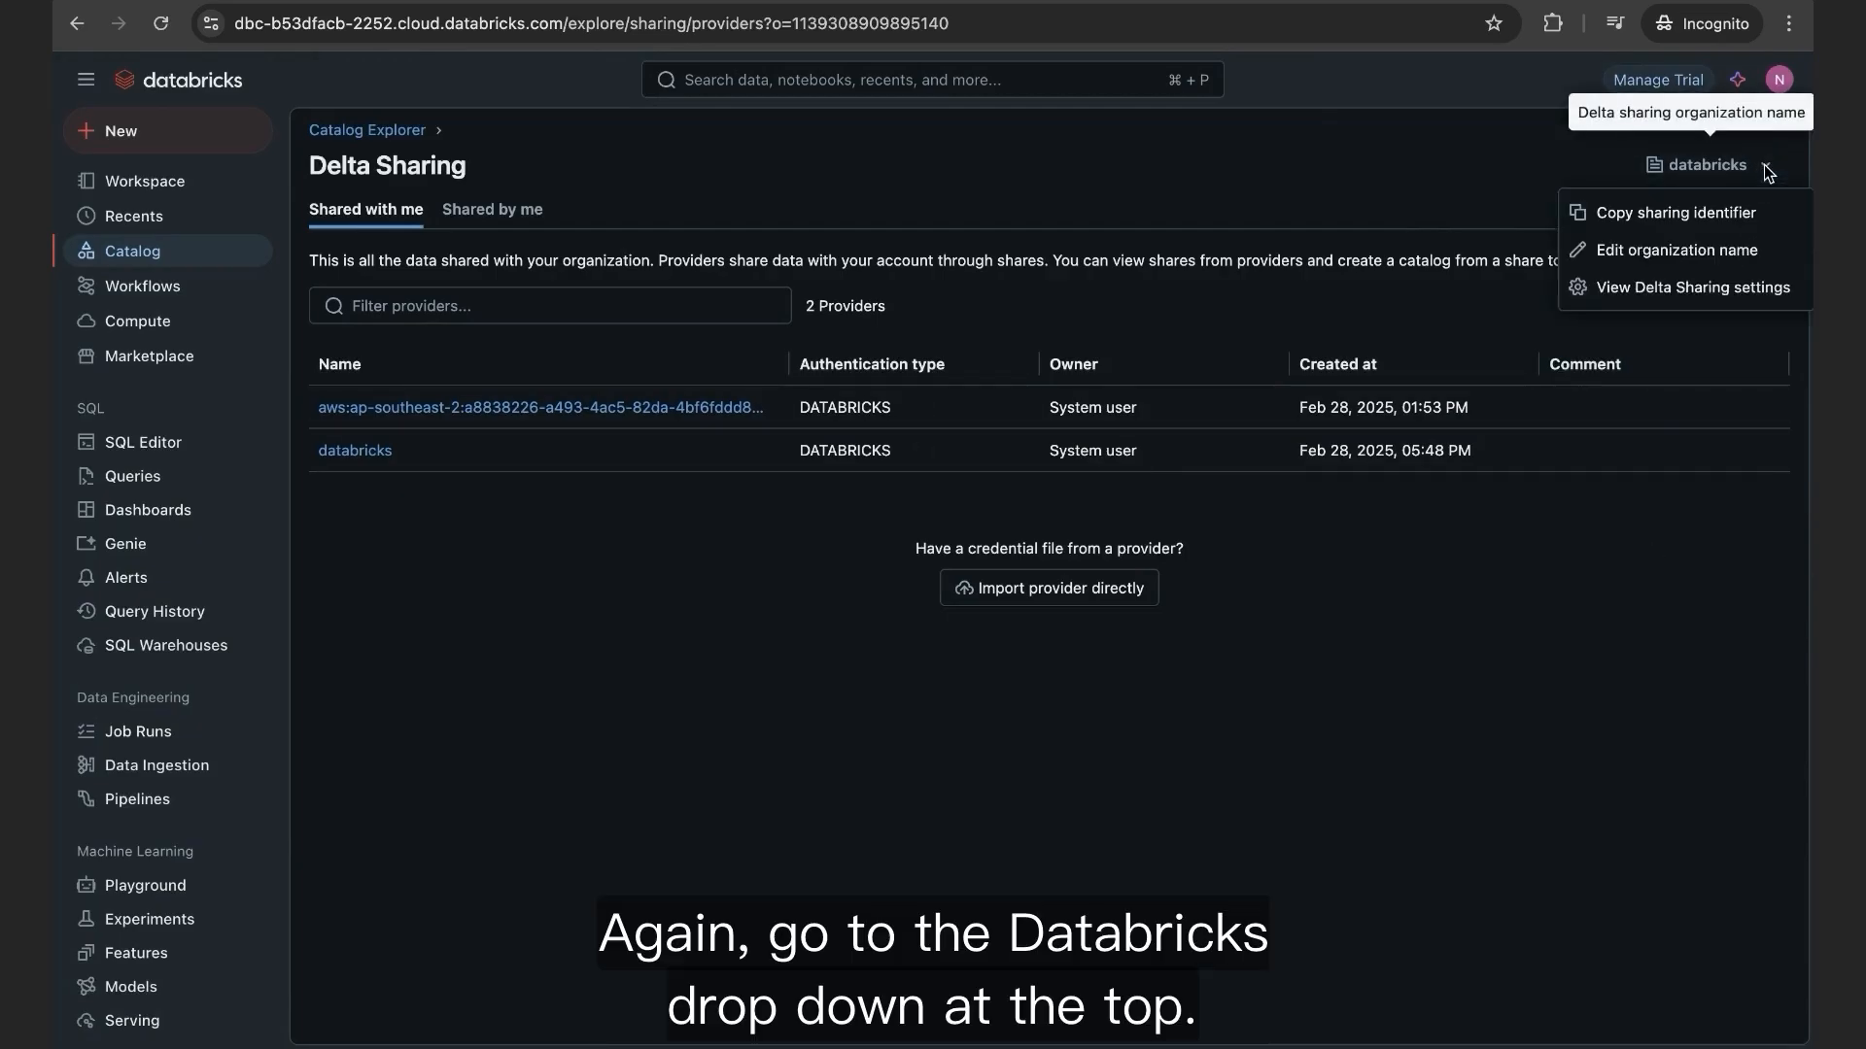
pyautogui.click(1715, 297)
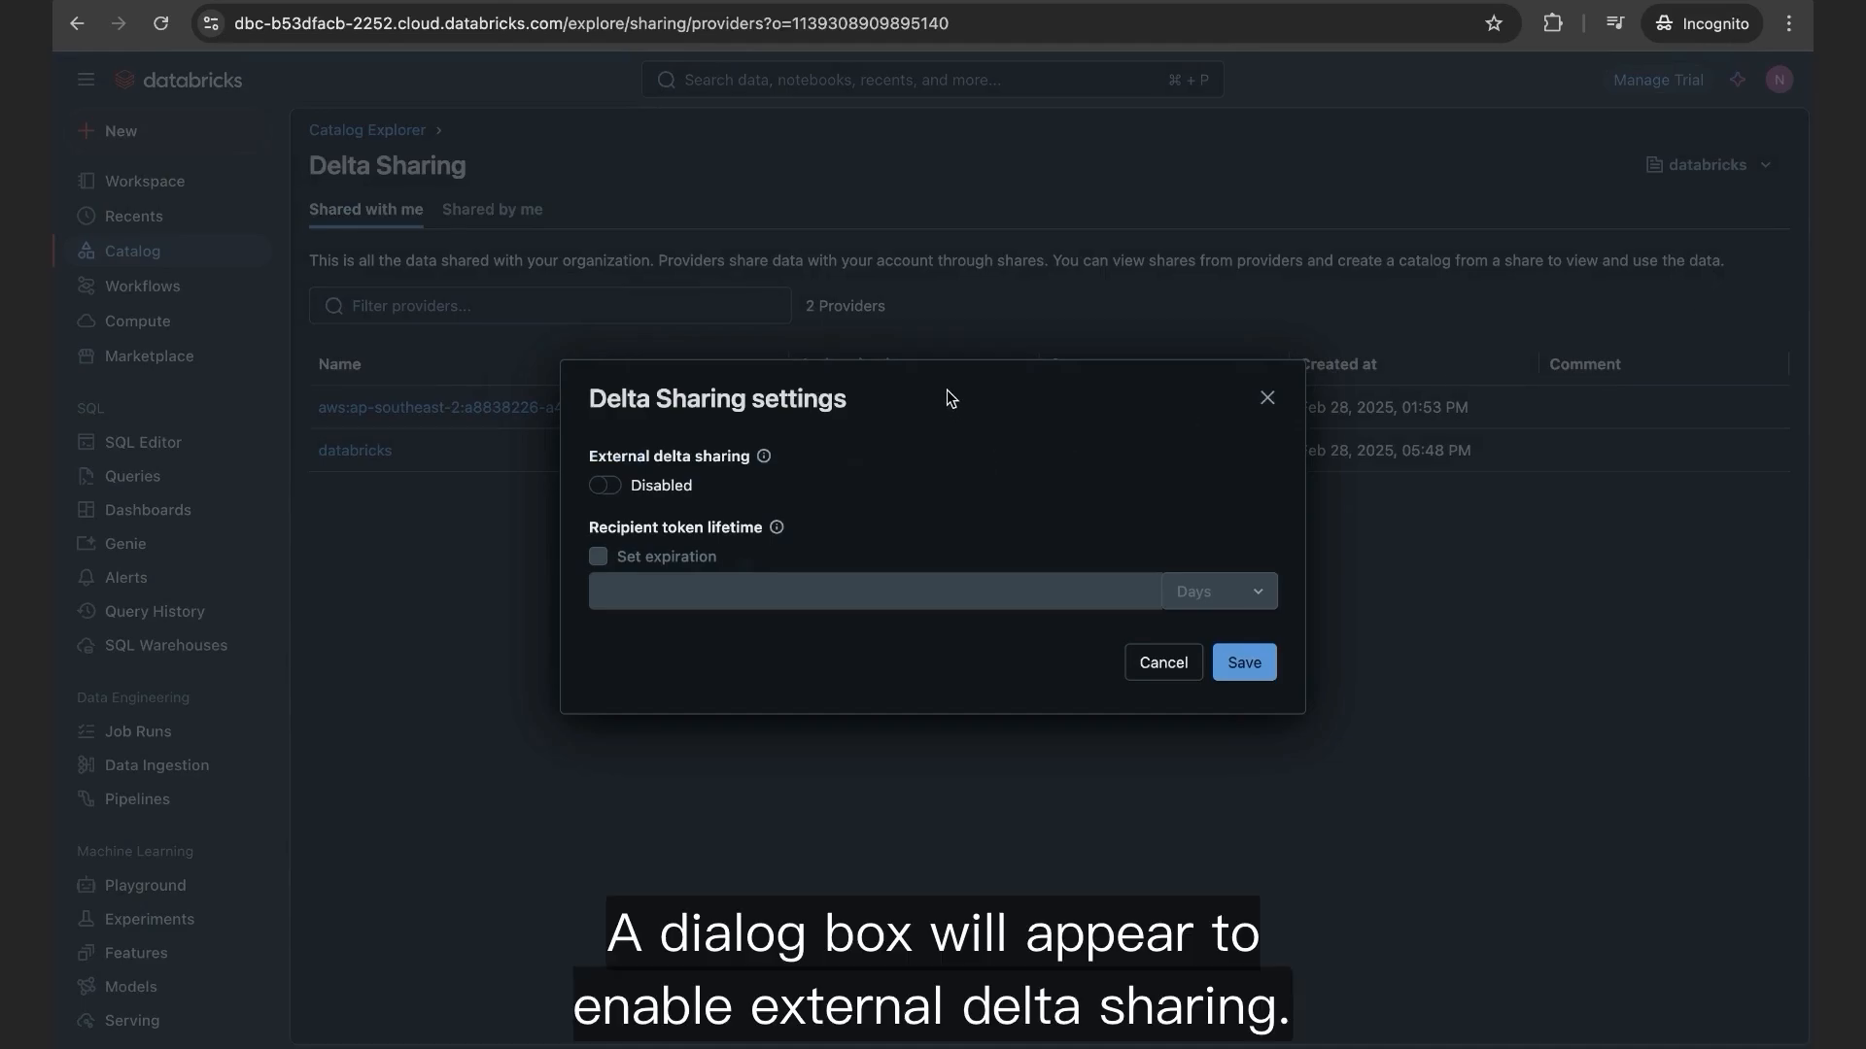
pyautogui.click(605, 486)
pyautogui.moveTo(765, 464)
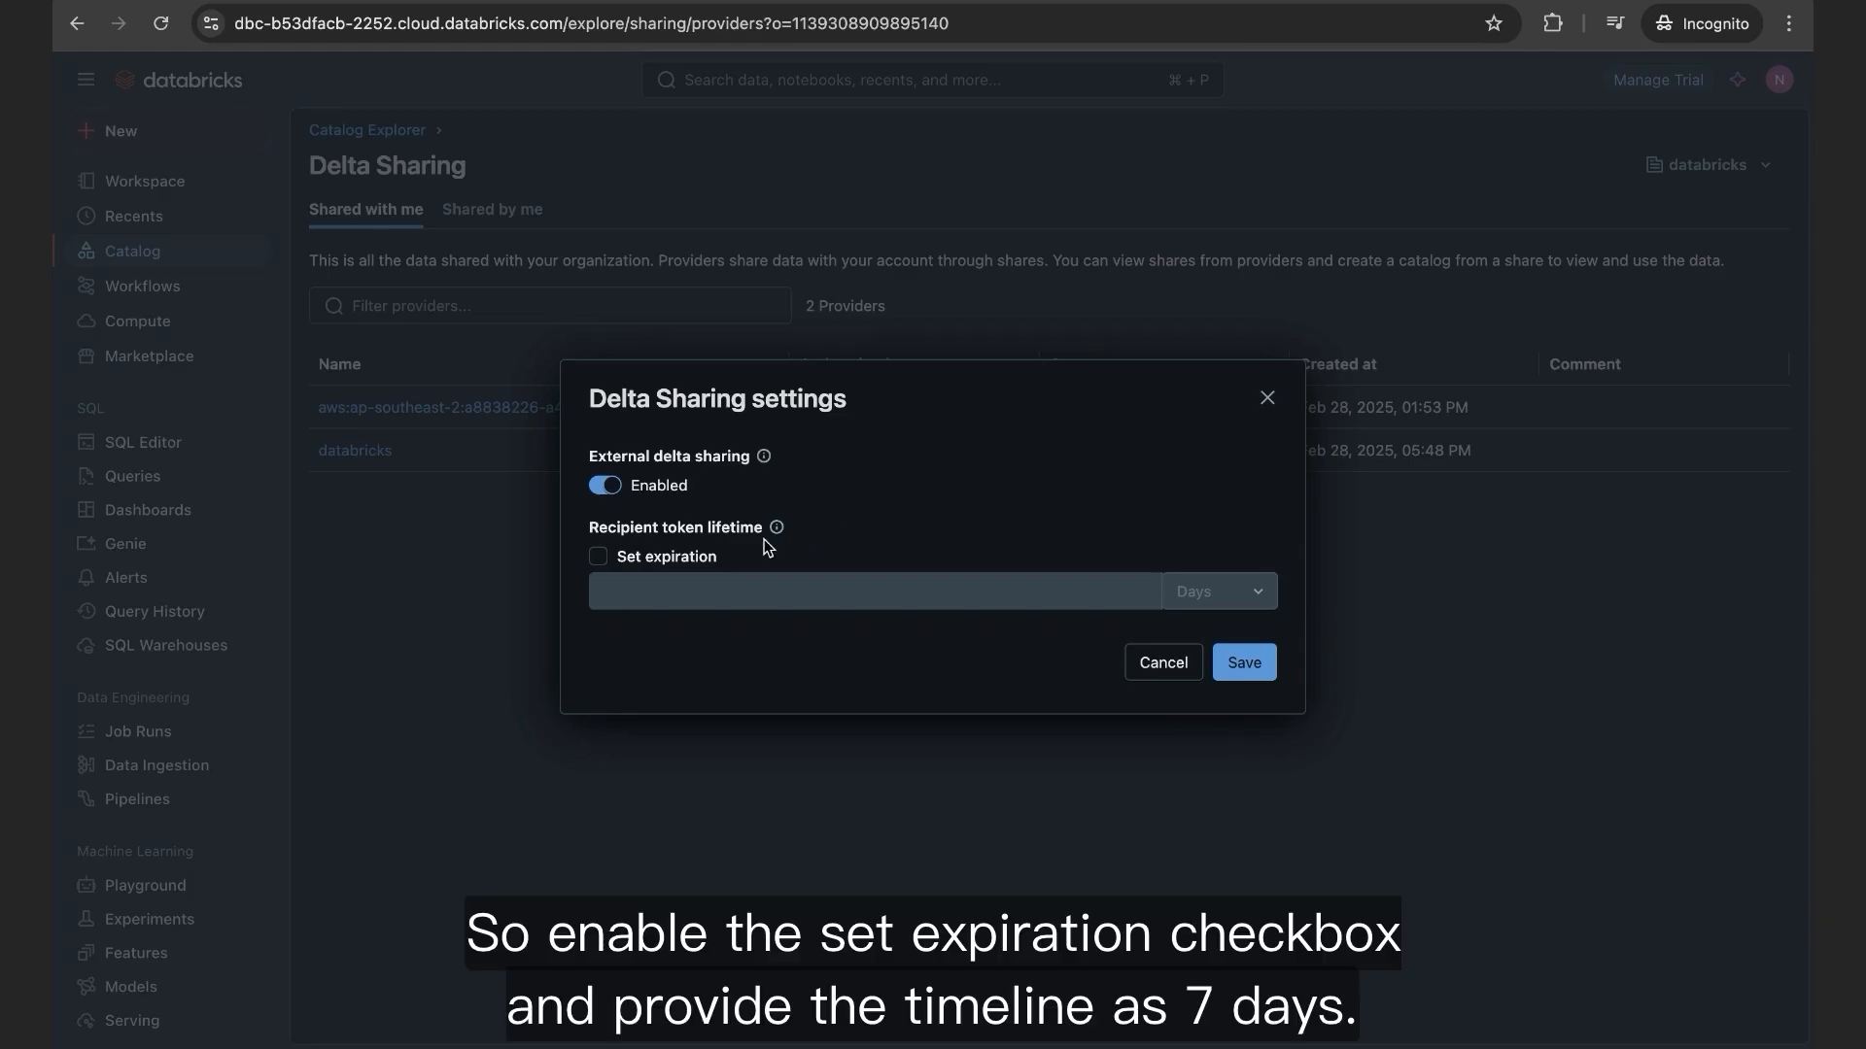
pyautogui.click(598, 558)
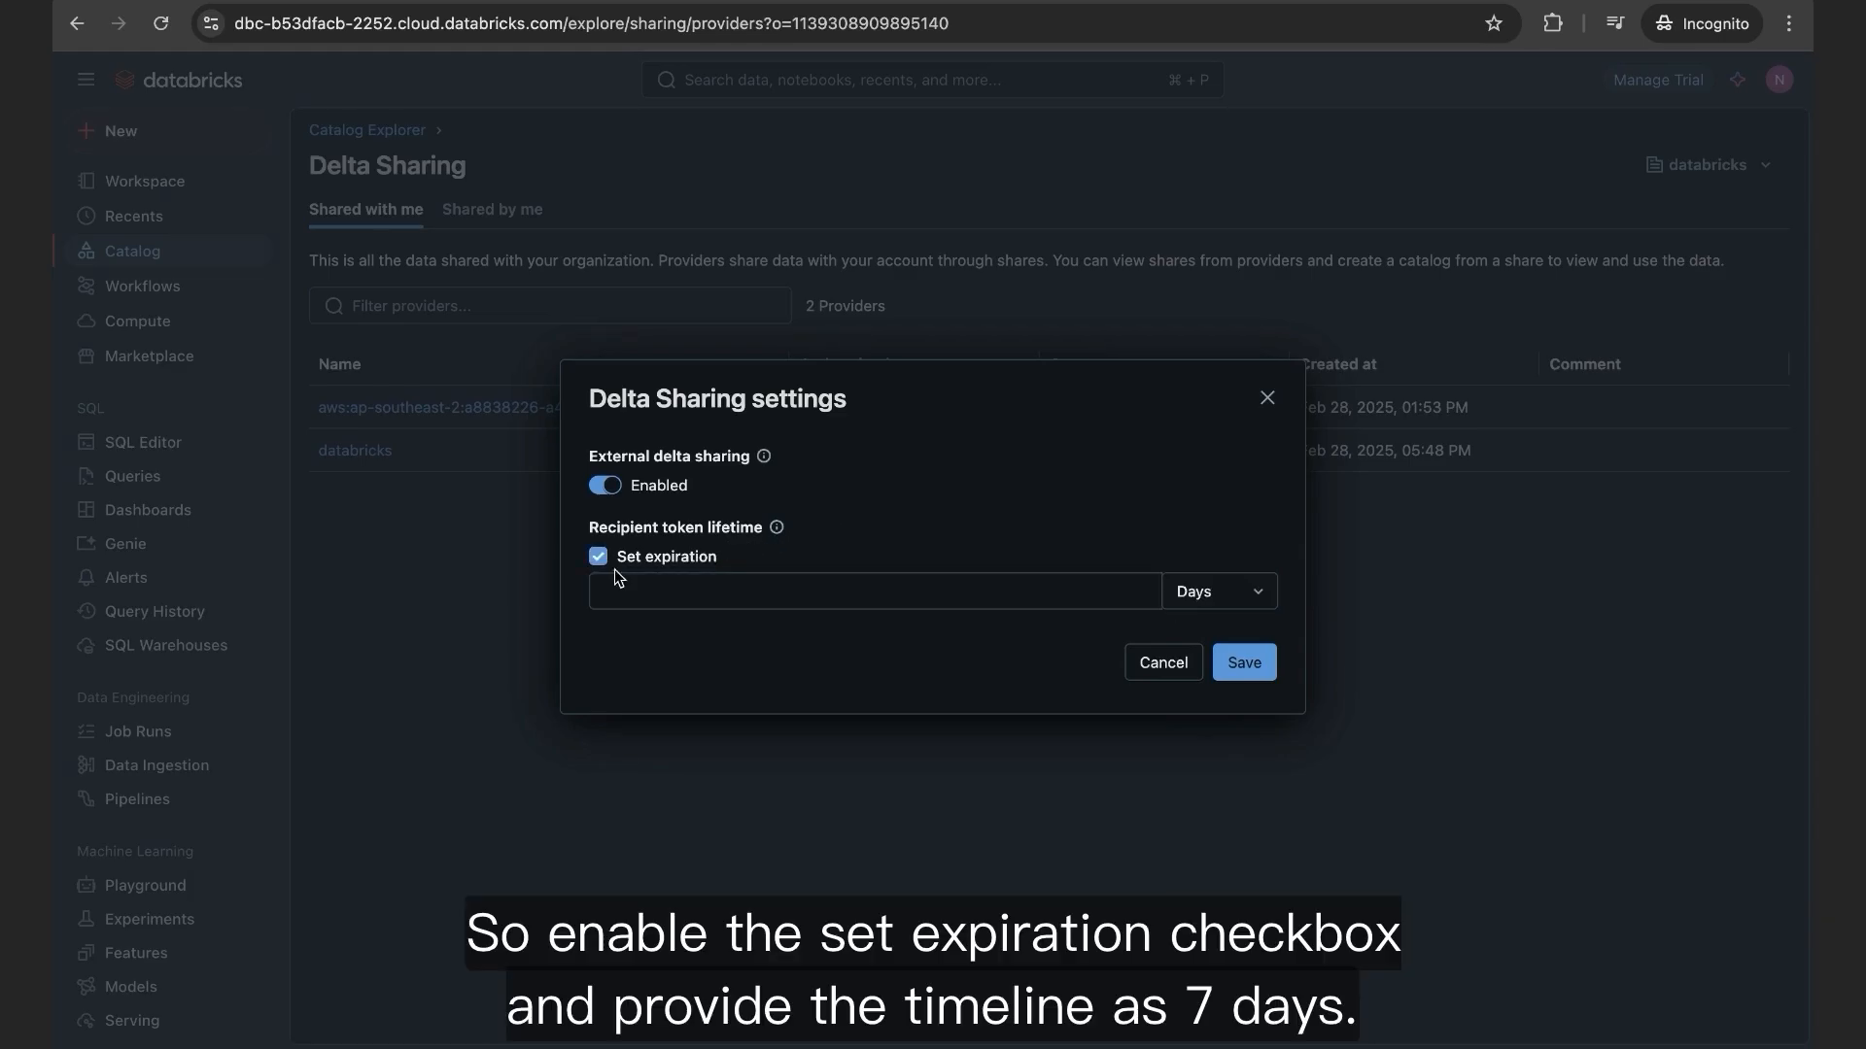
pyautogui.click(643, 591)
pyautogui.write('7')
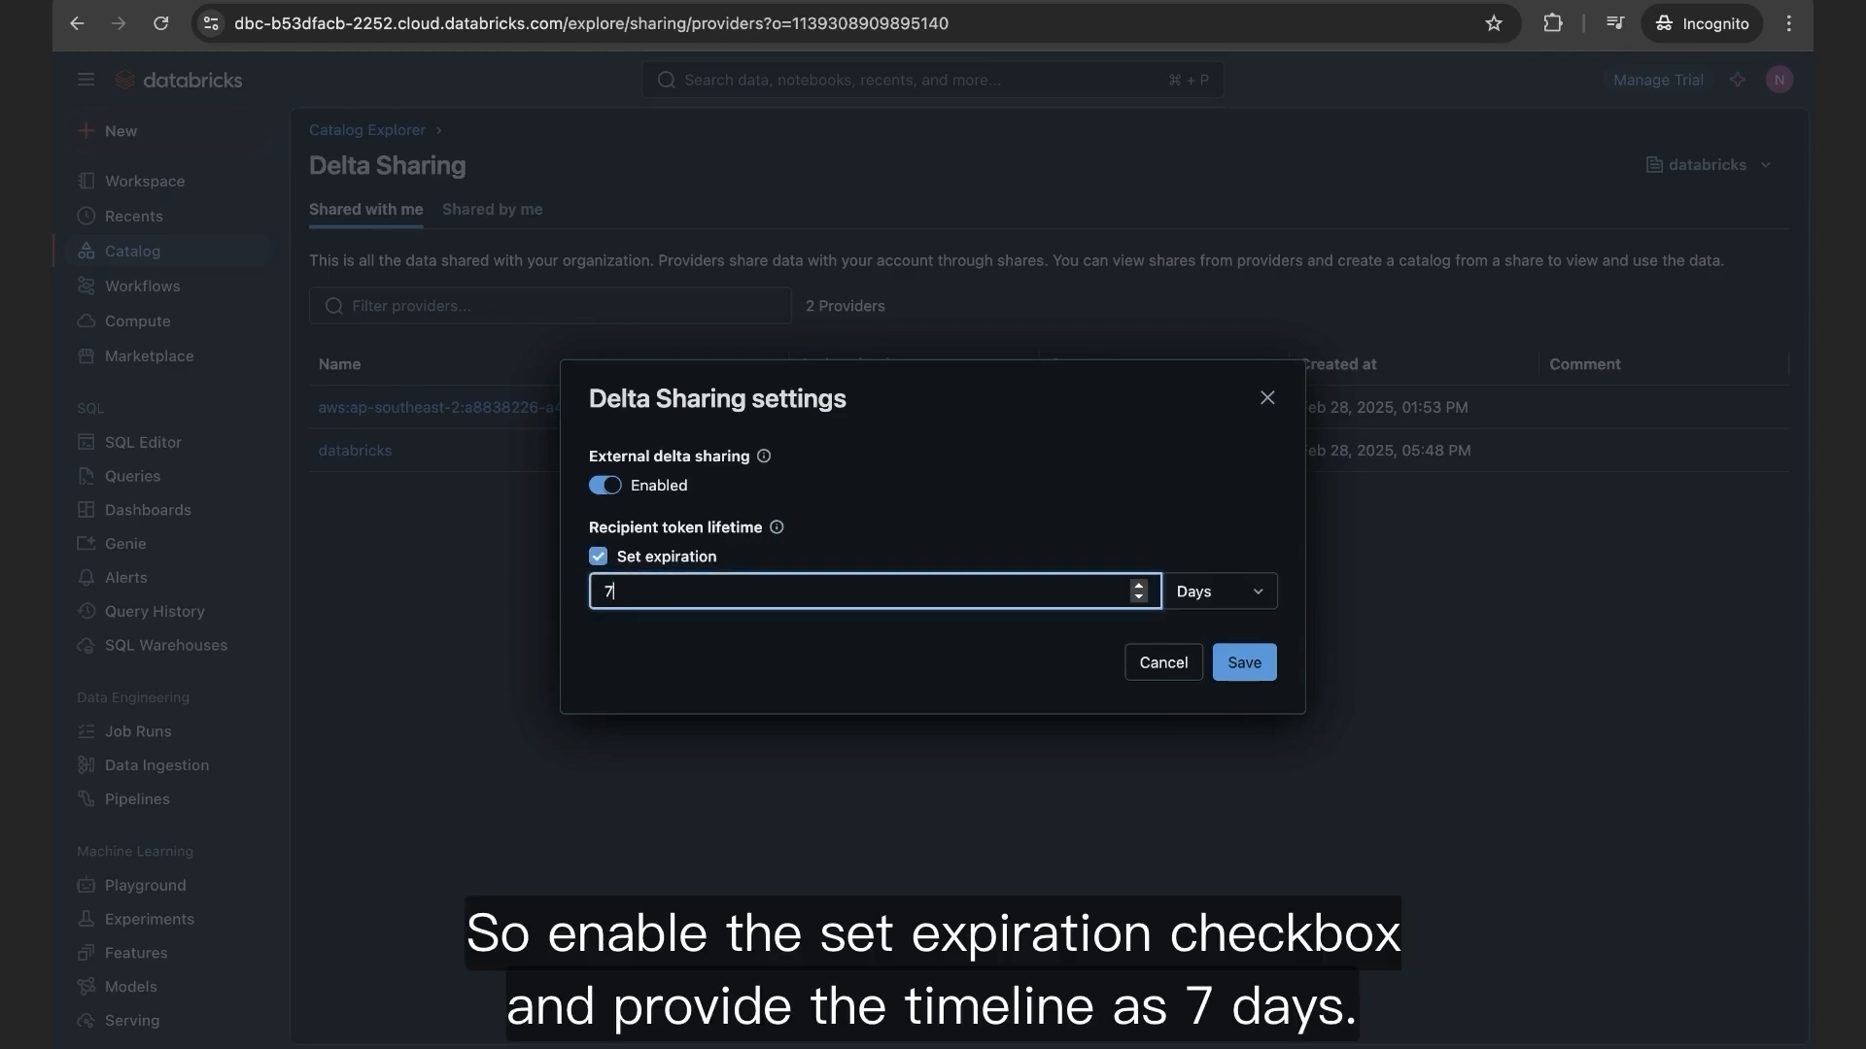
pyautogui.click(934, 662)
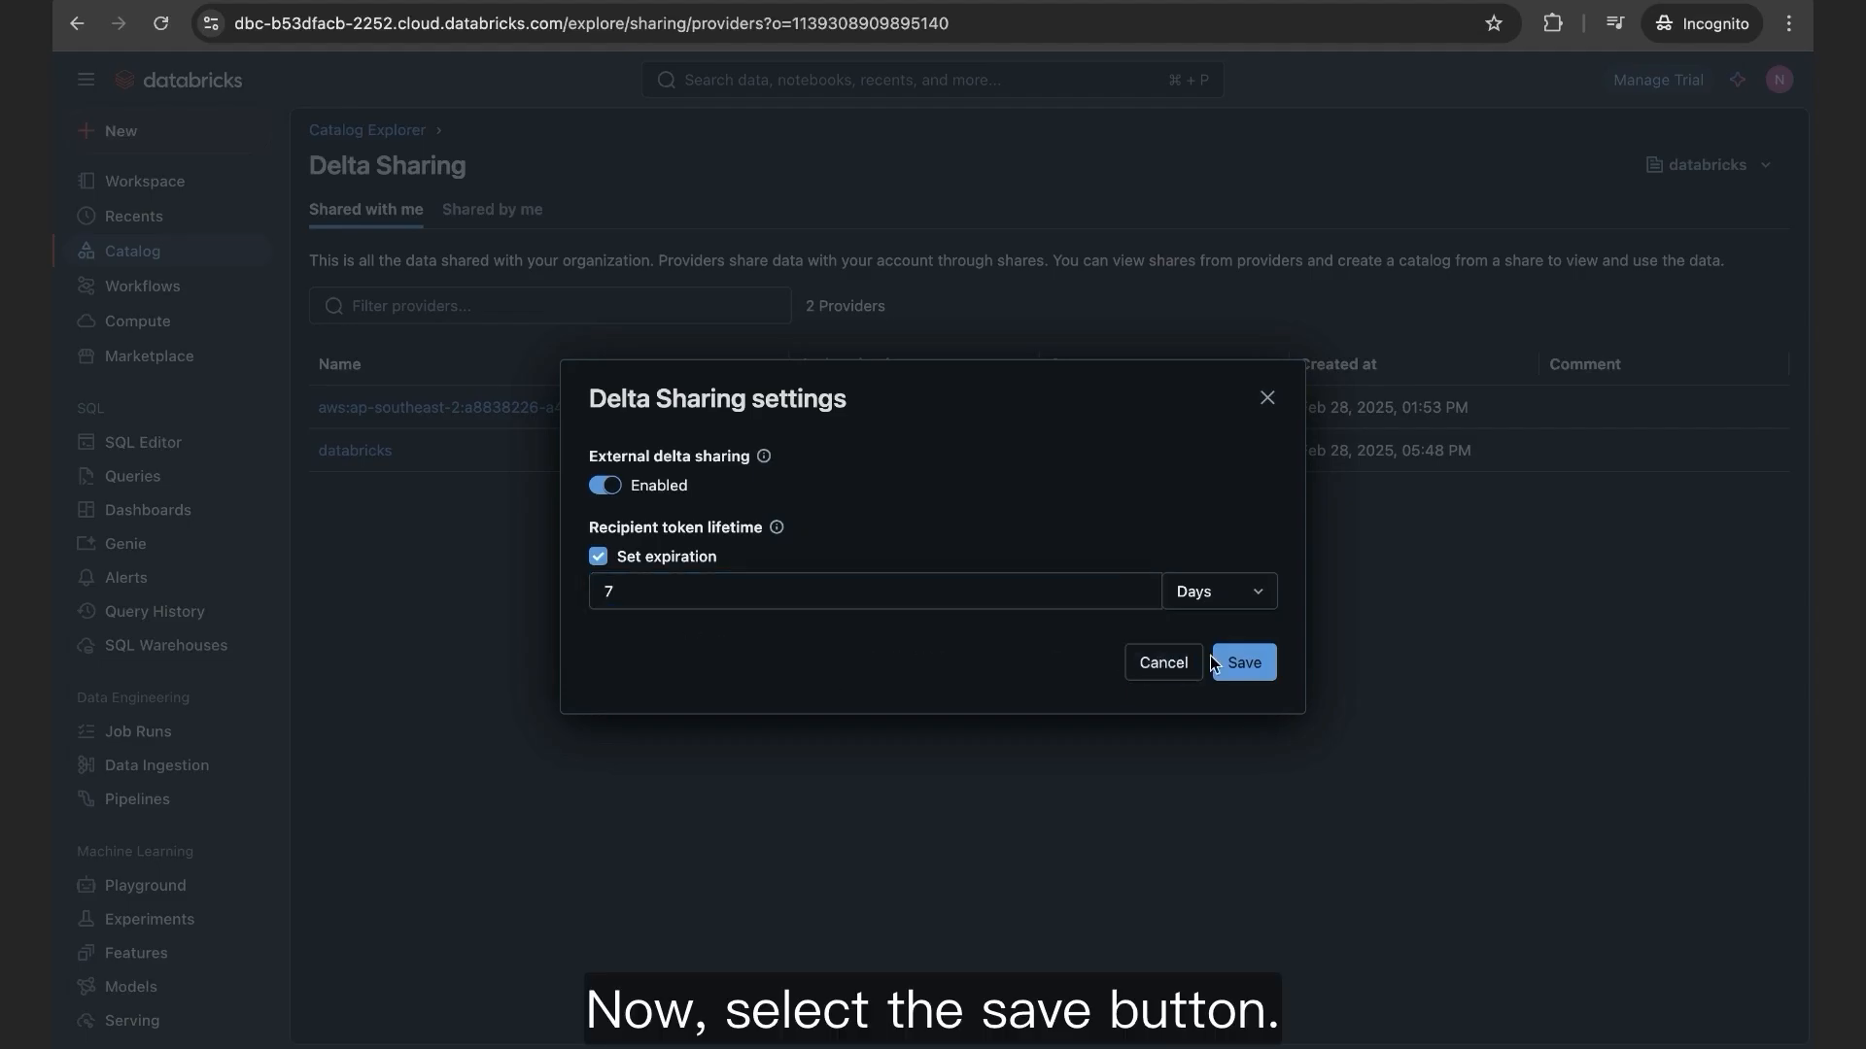
pyautogui.click(1253, 664)
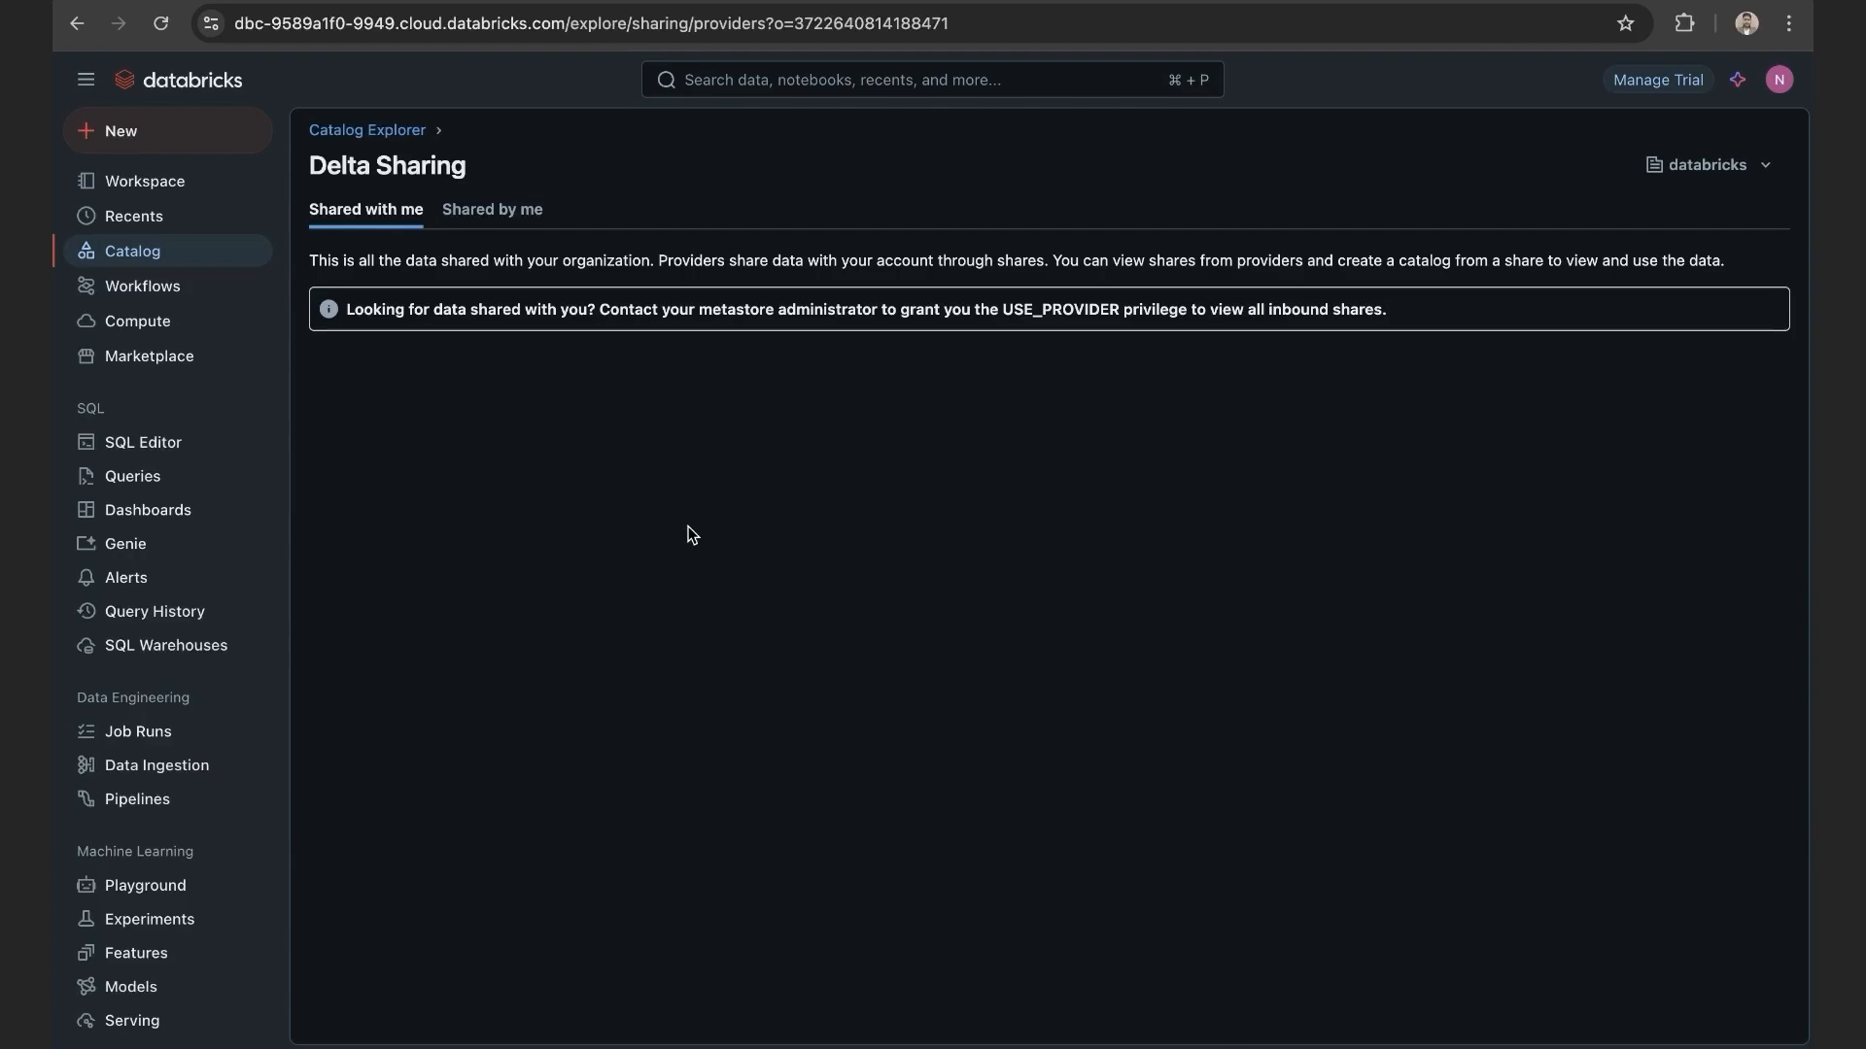
# Step: Create a Databricks-type recipient 'Partner' using the pasted partner sharing identifier
pyautogui.click(512, 223)
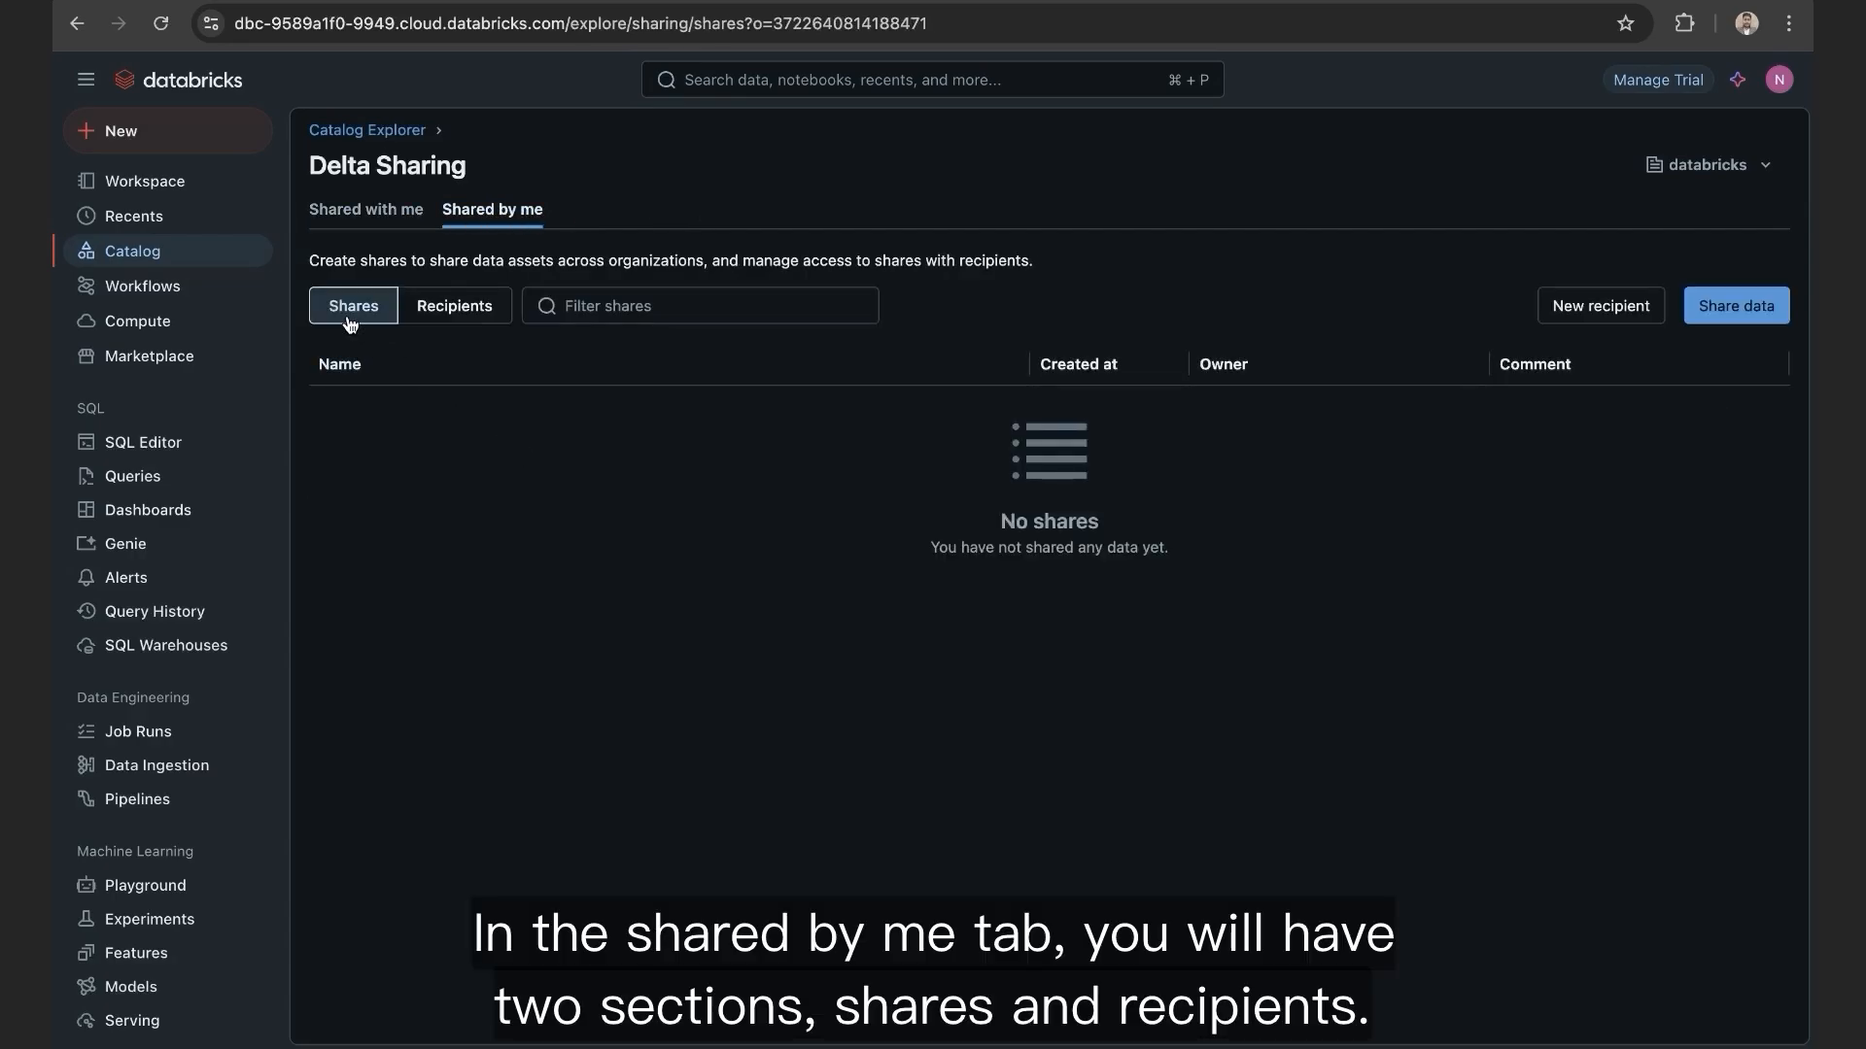
pyautogui.click(466, 321)
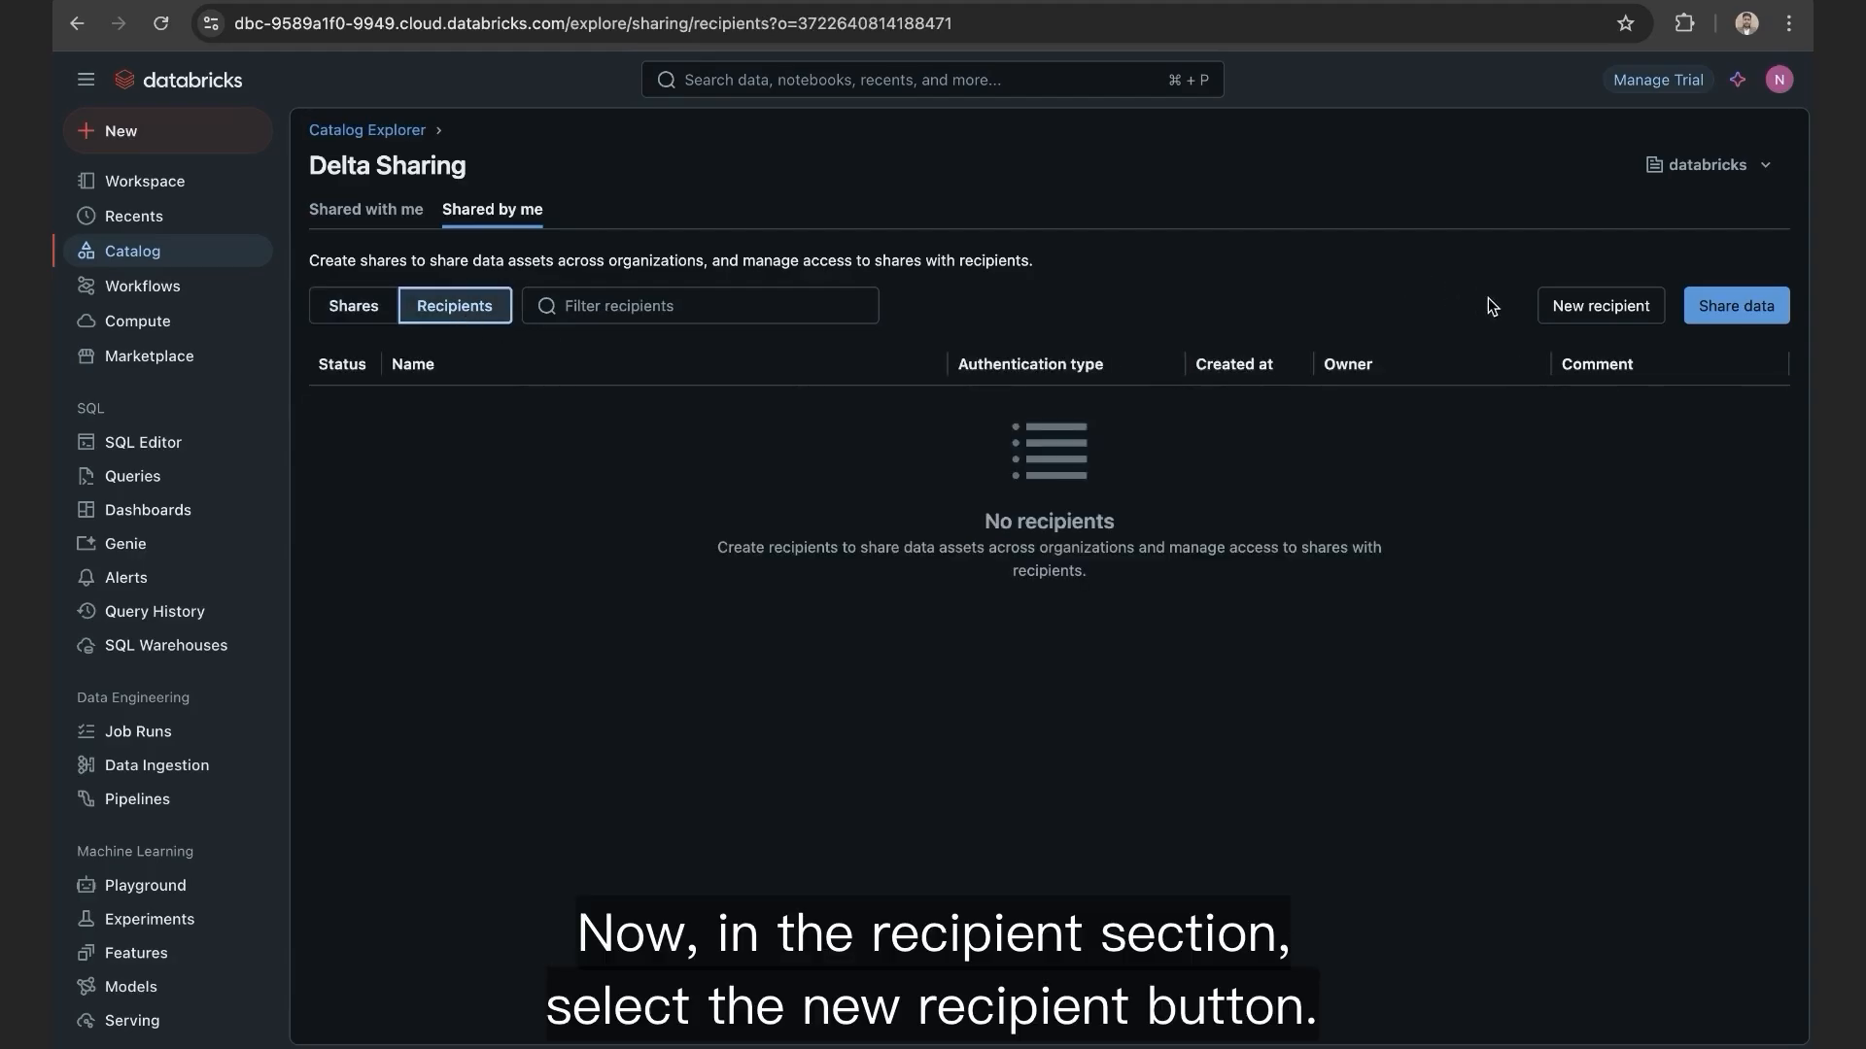
pyautogui.click(1599, 309)
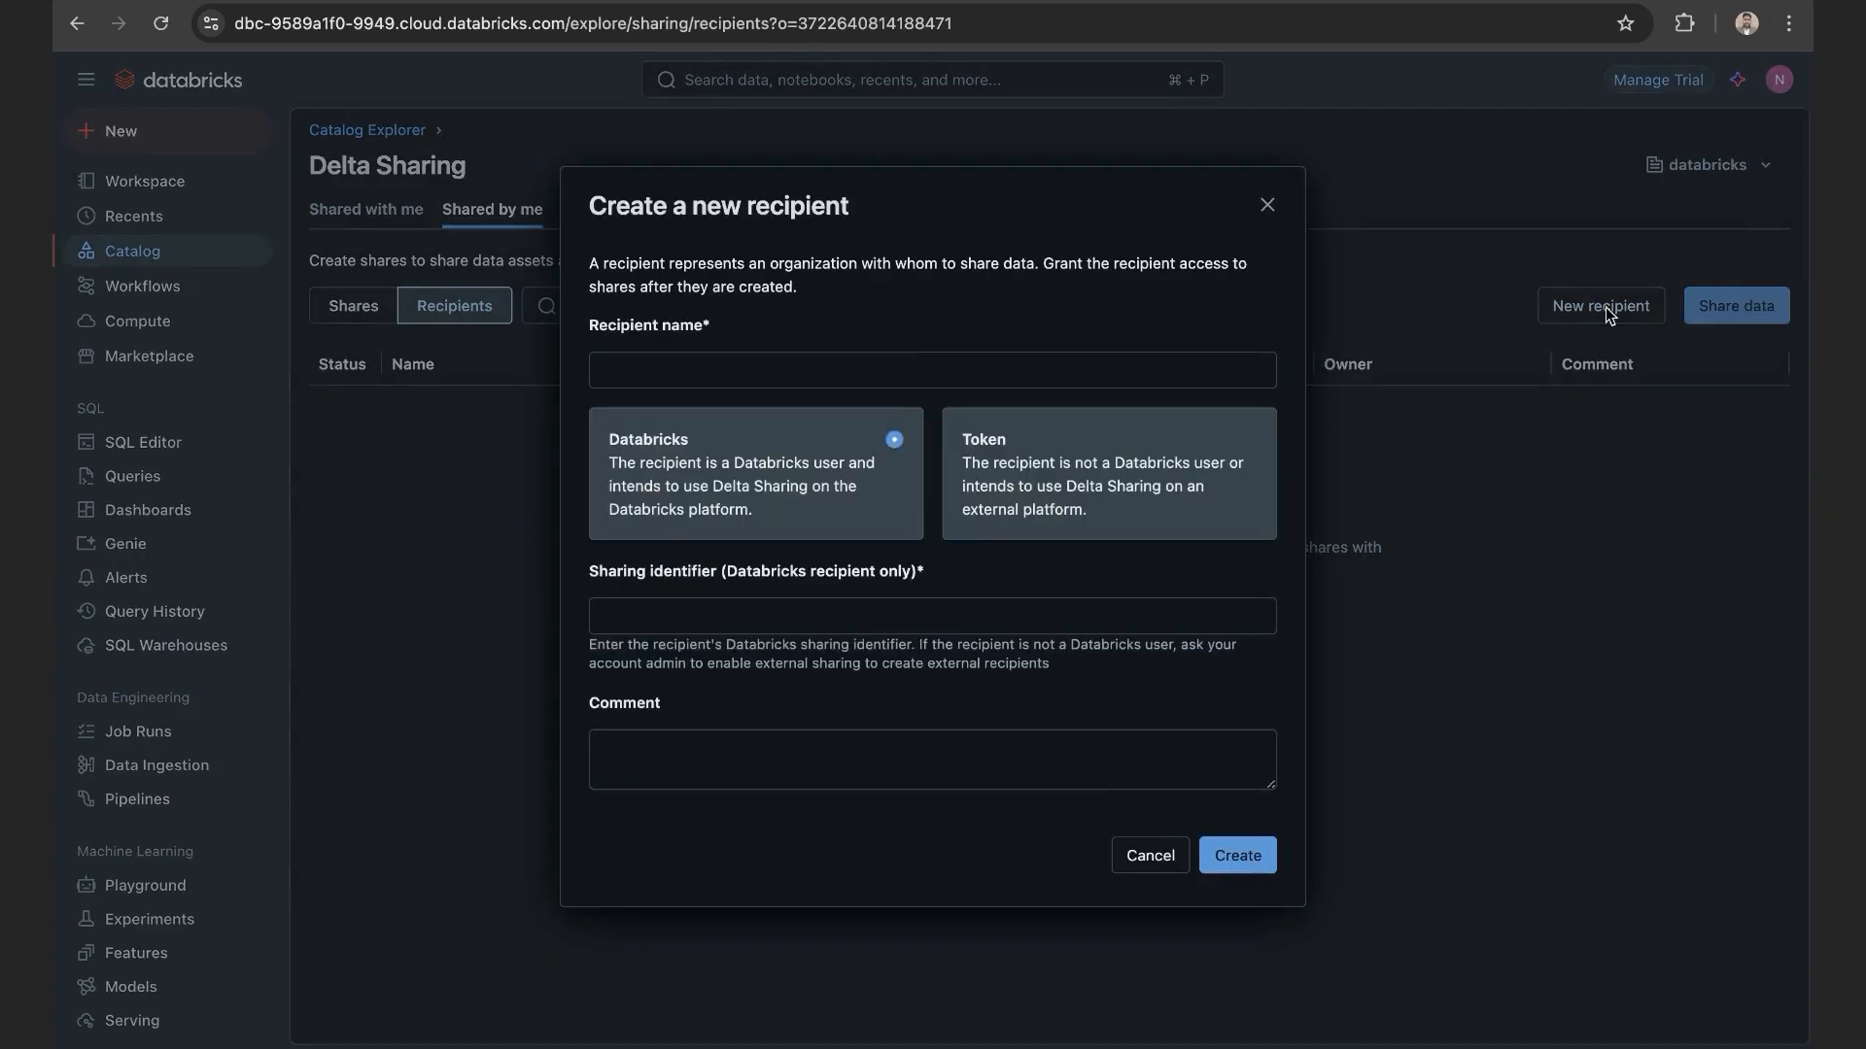
pyautogui.click(768, 368)
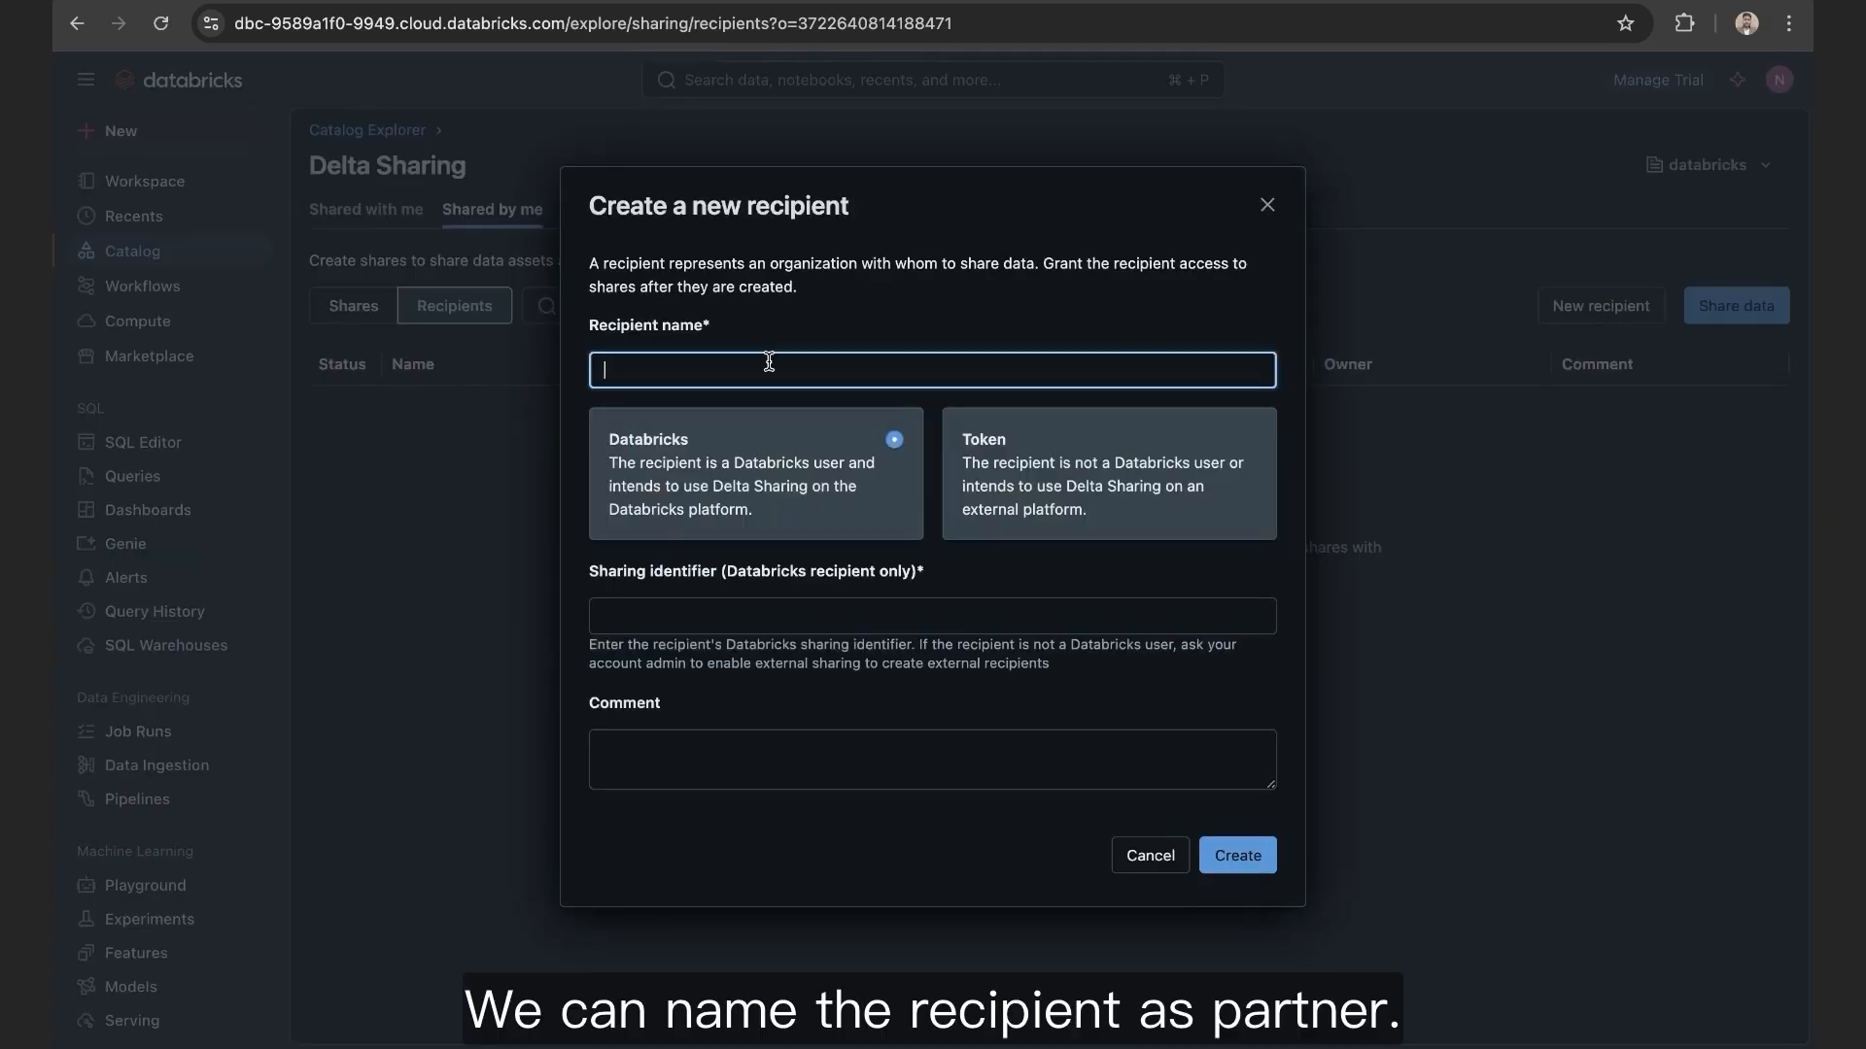
pyautogui.write('Partner')
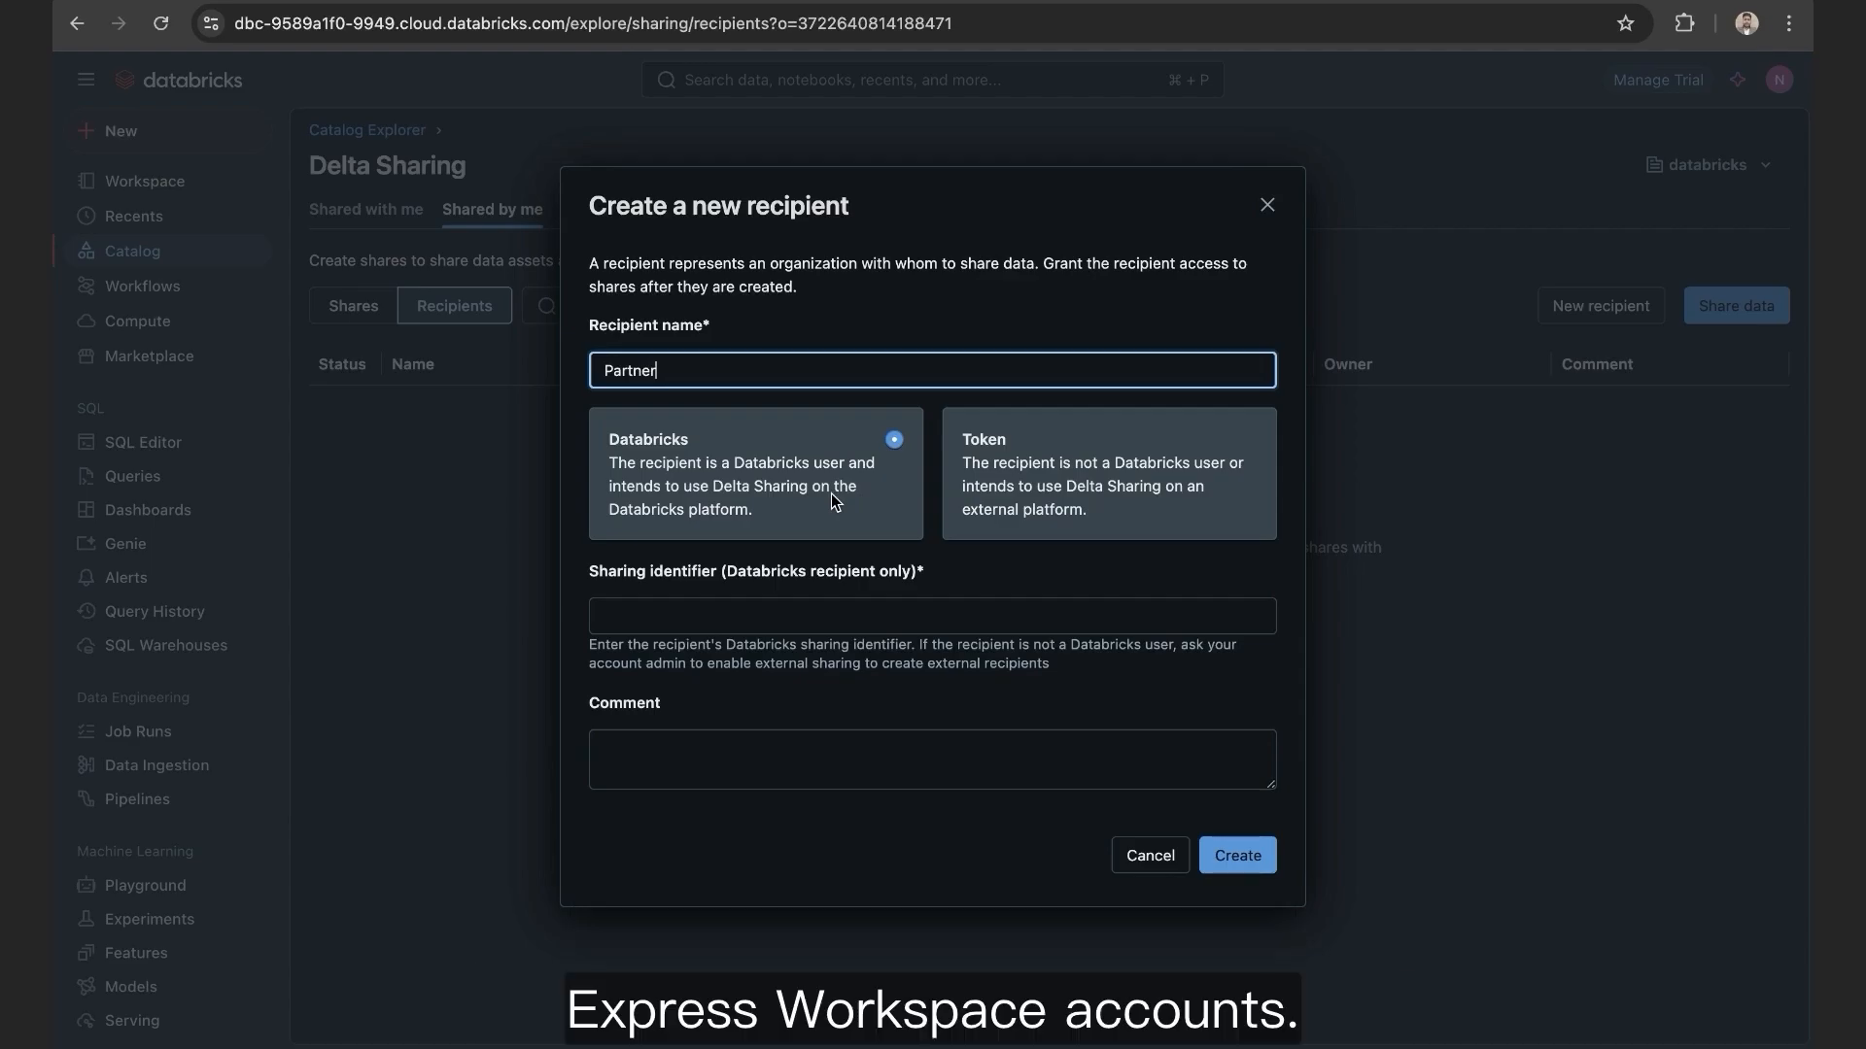
pyautogui.click(707, 468)
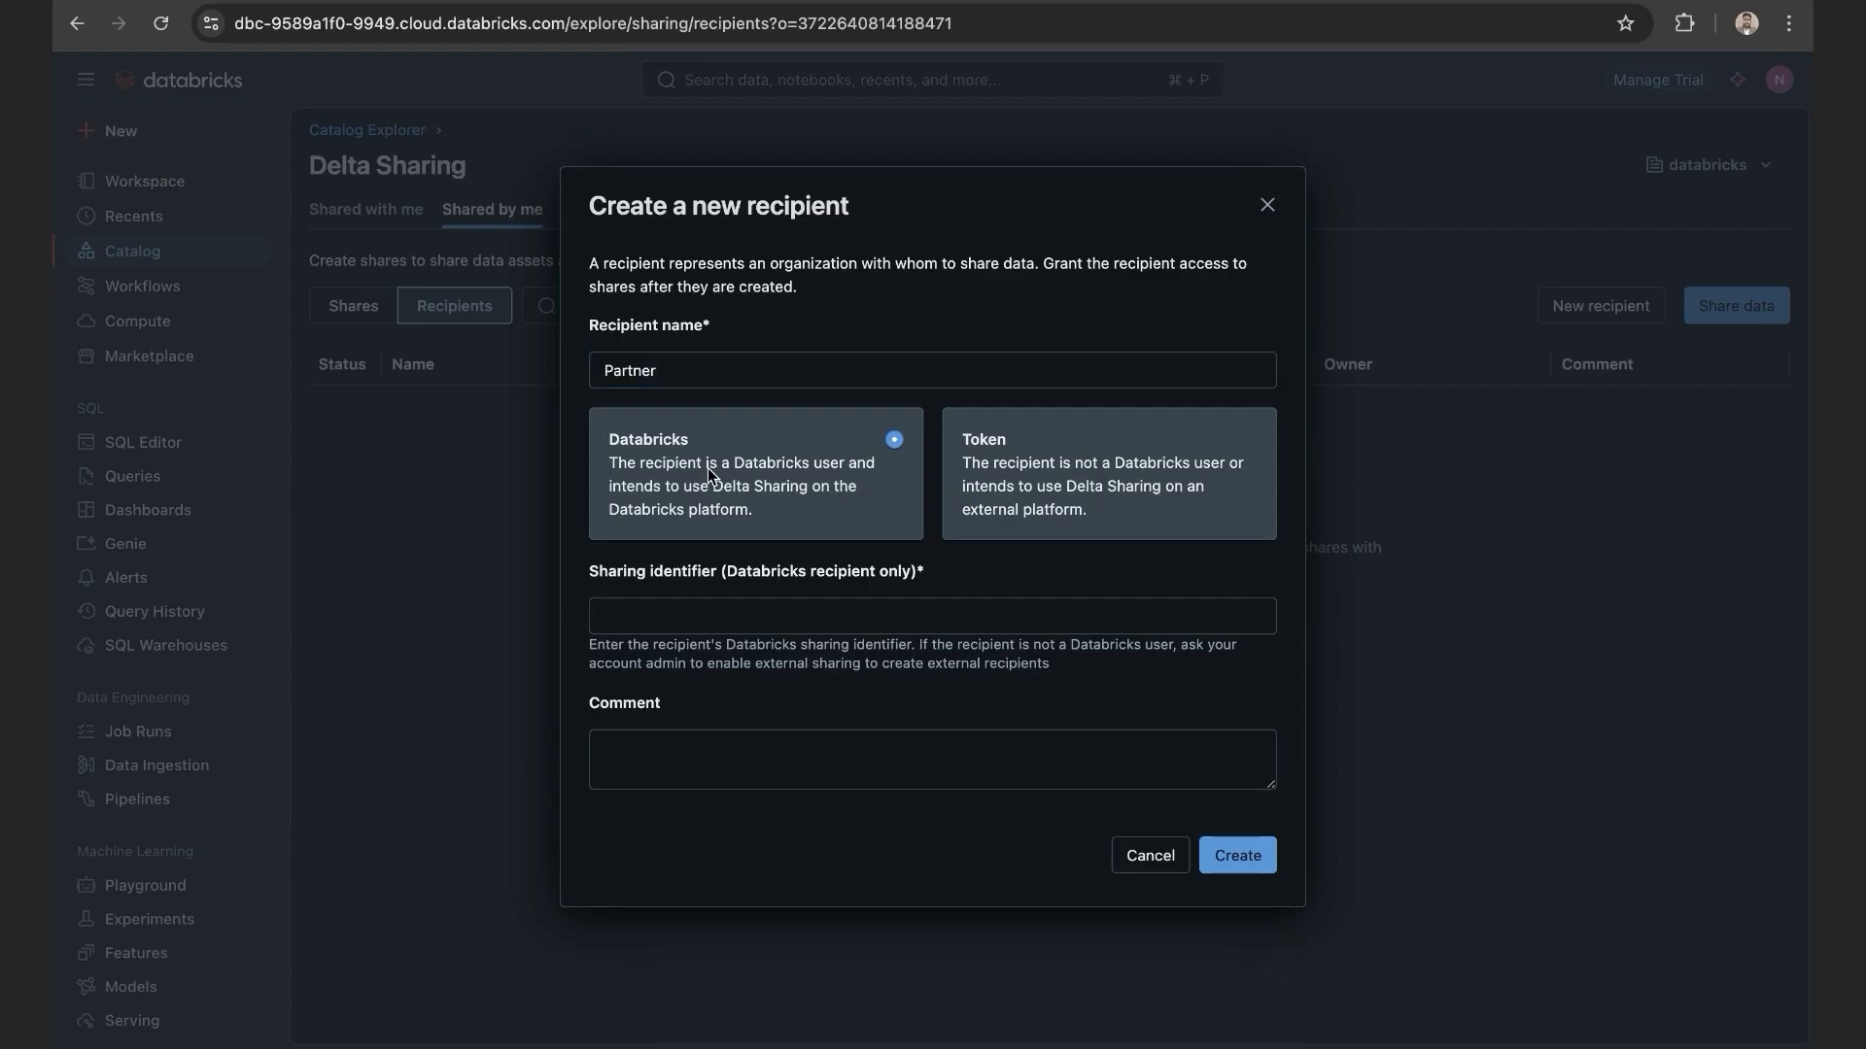
pyautogui.click(695, 620)
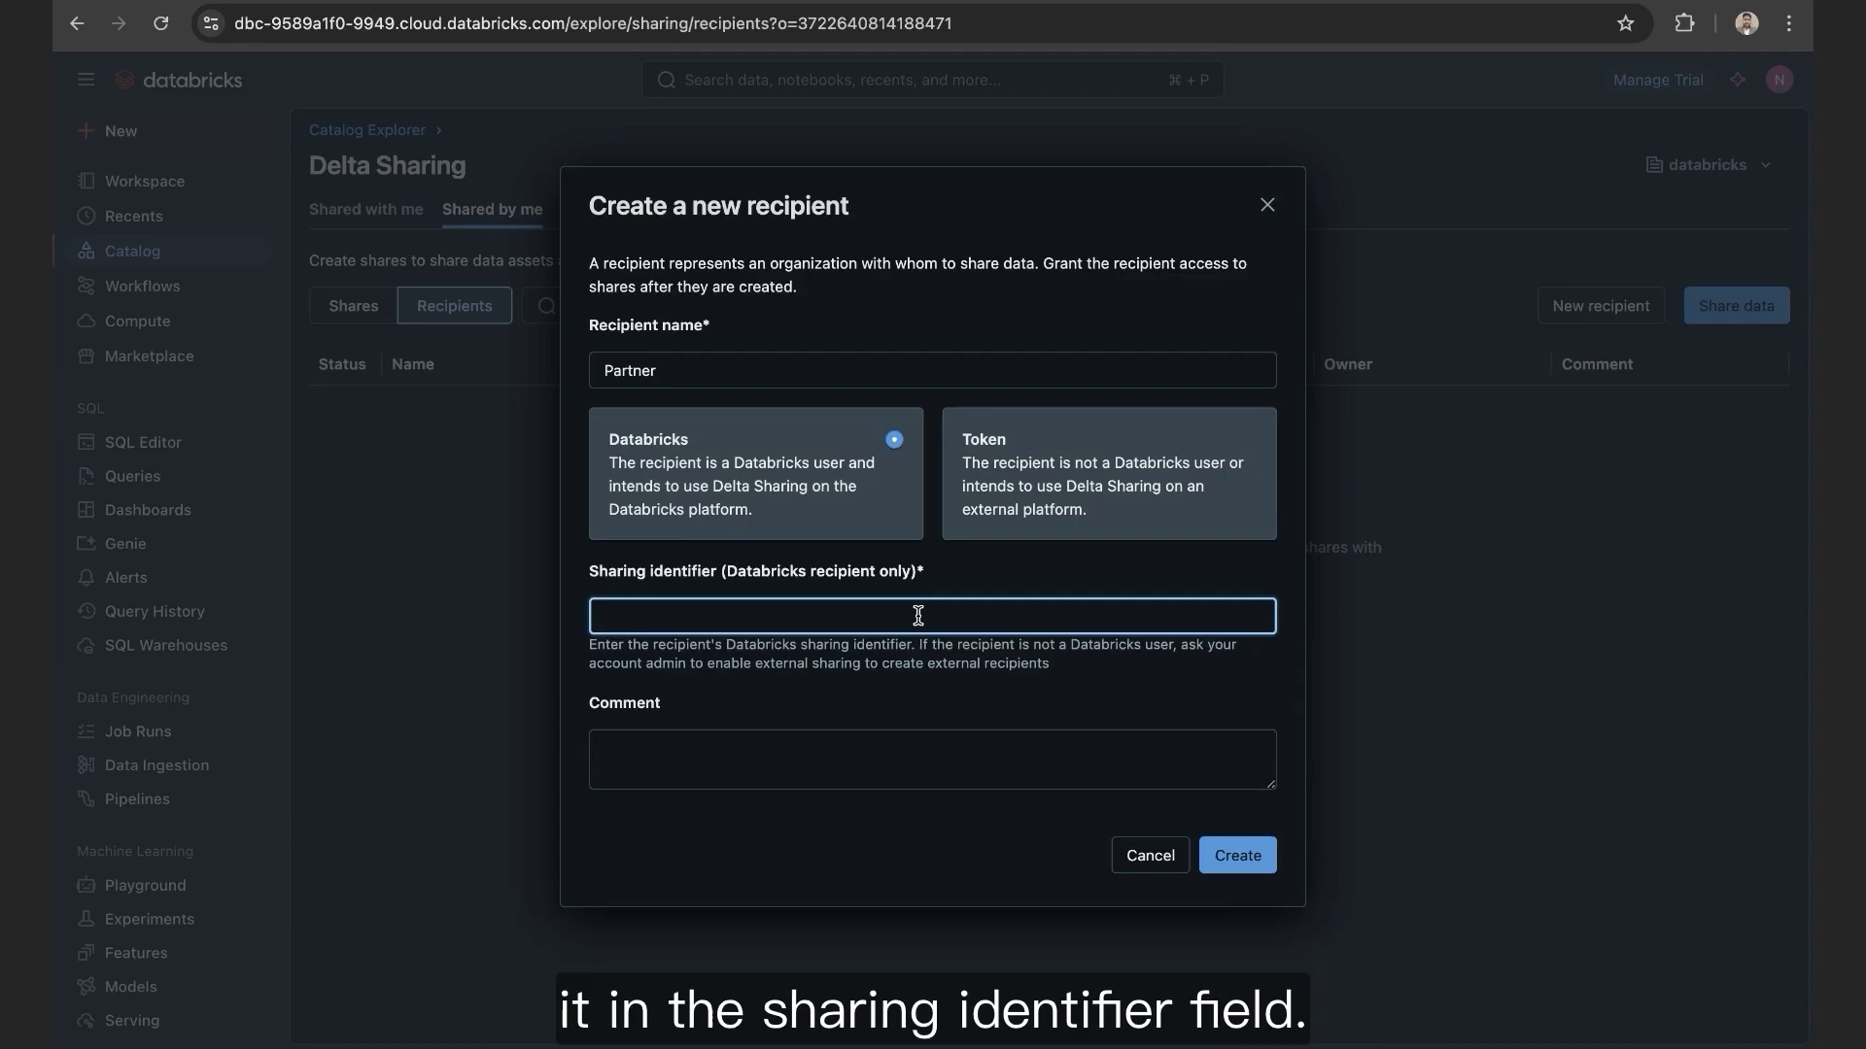
pyautogui.write('aws:ap-southeast-2:e4a9db17-8acf-4ac3-8768-6a50a7de34a6')
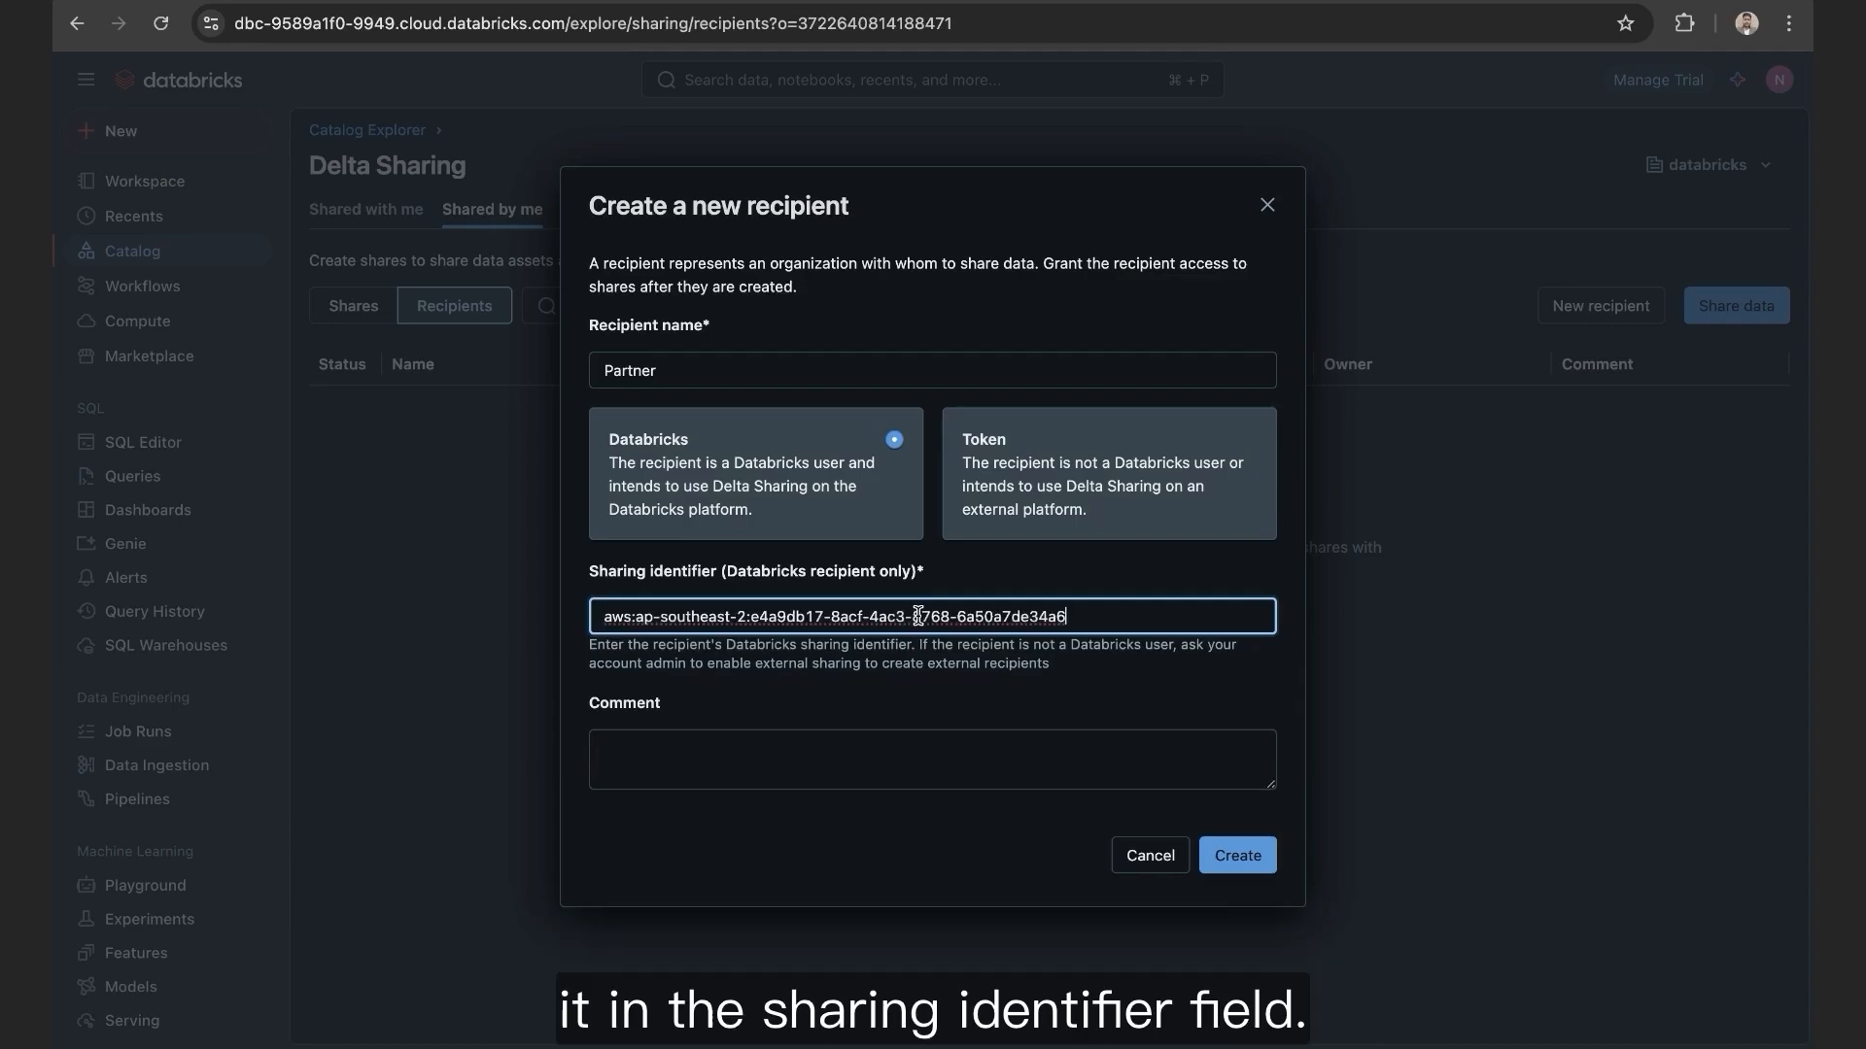
pyautogui.click(899, 757)
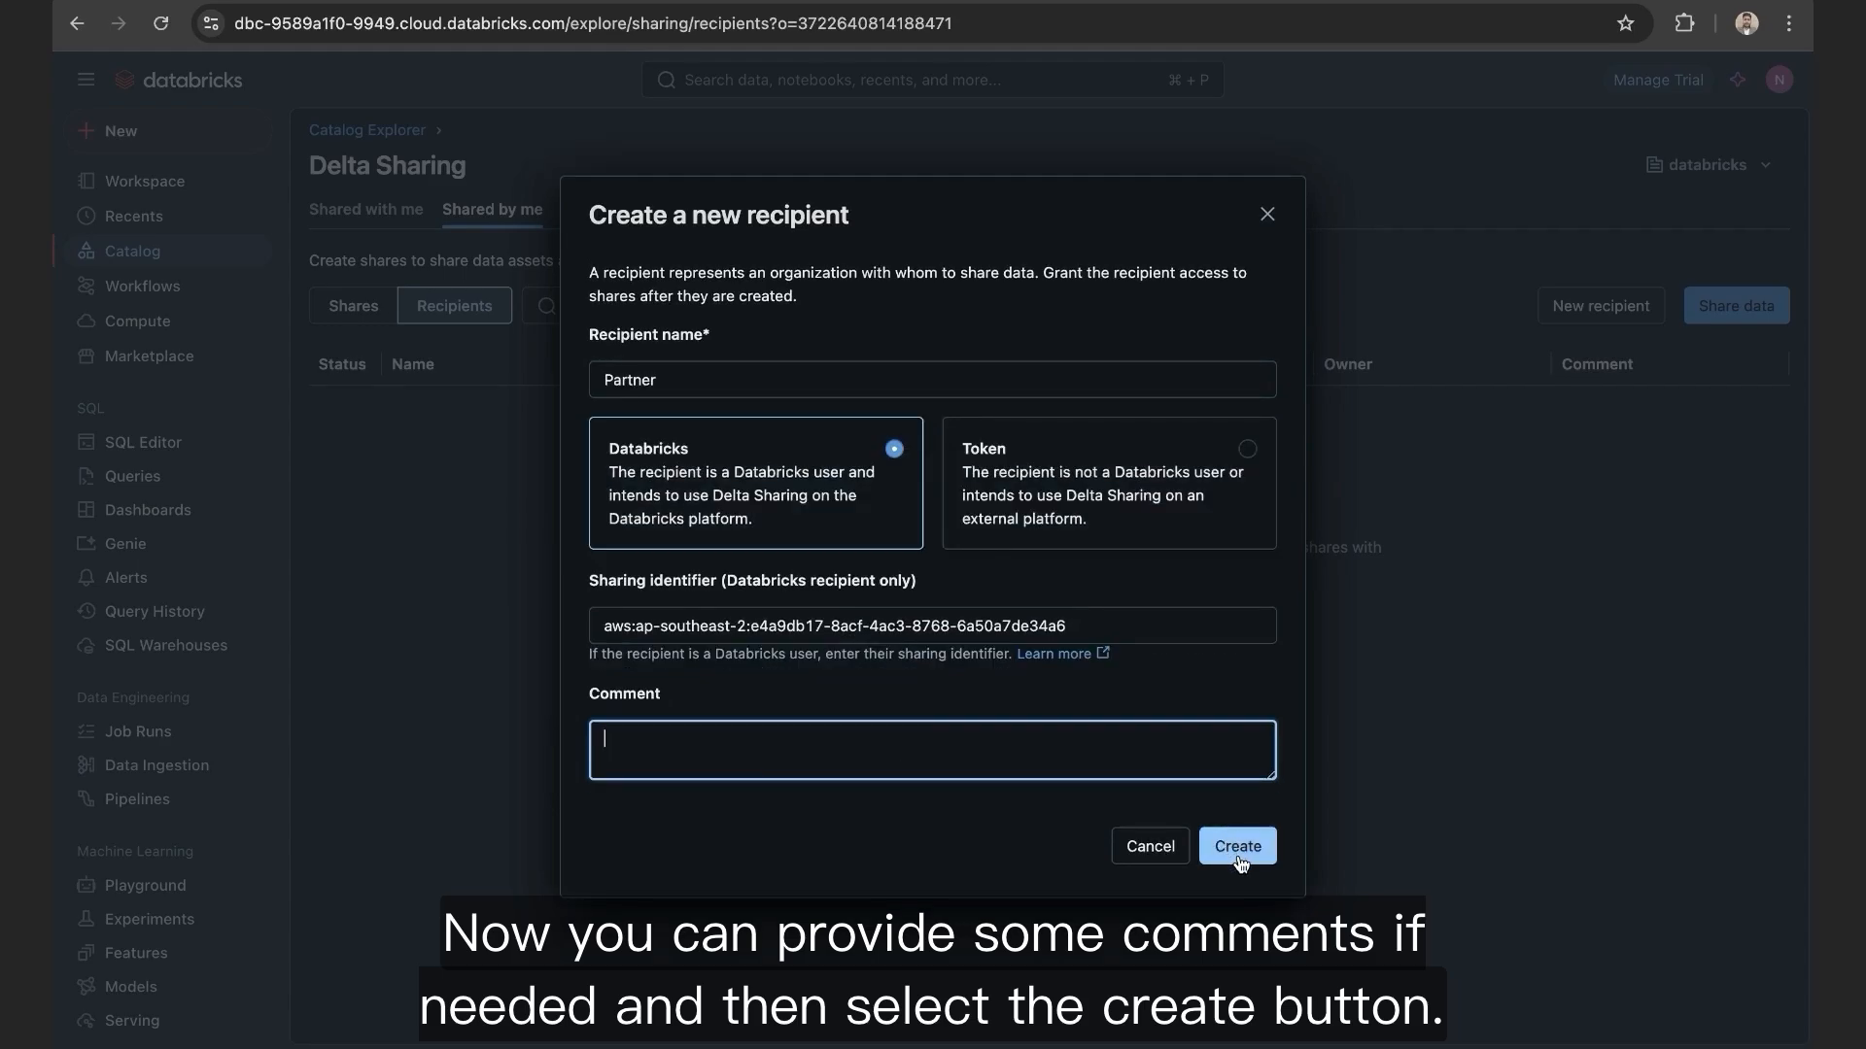
pyautogui.click(1238, 858)
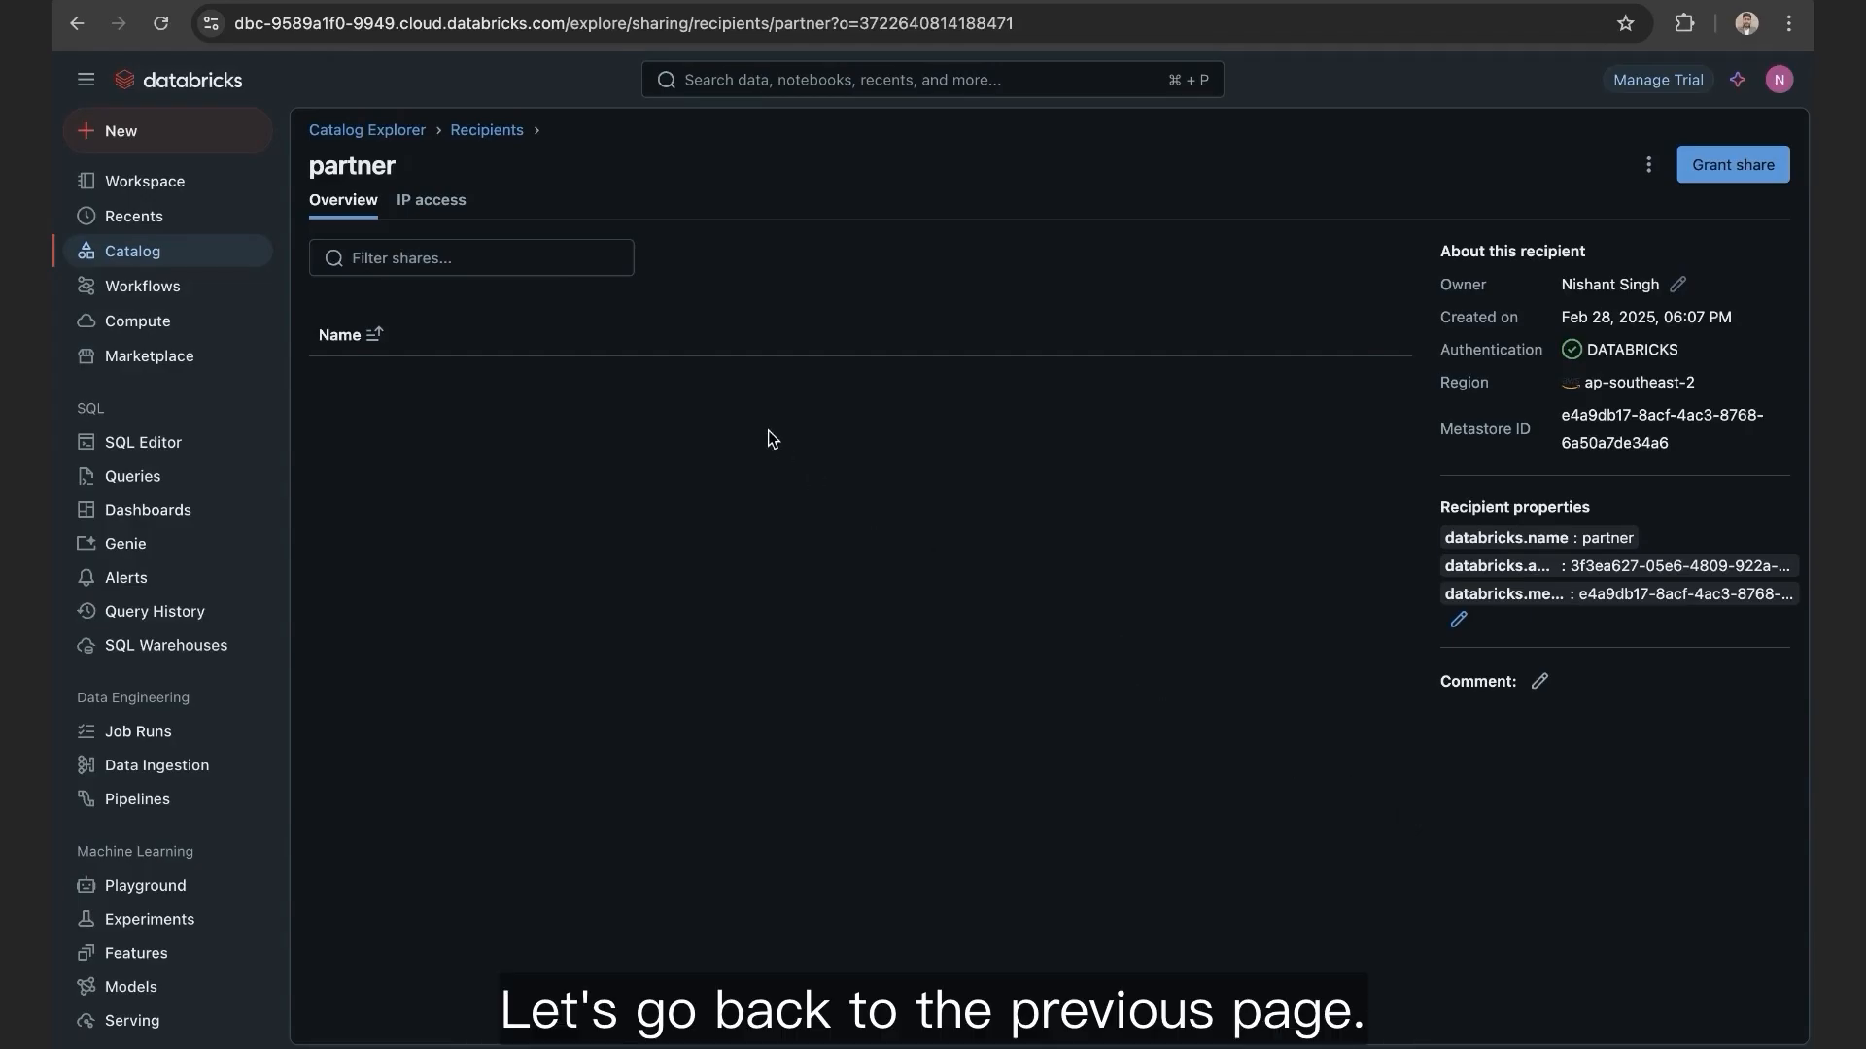
# Step: Return to the recipients list showing partner, then switch to the empty Shares list
pyautogui.click(489, 134)
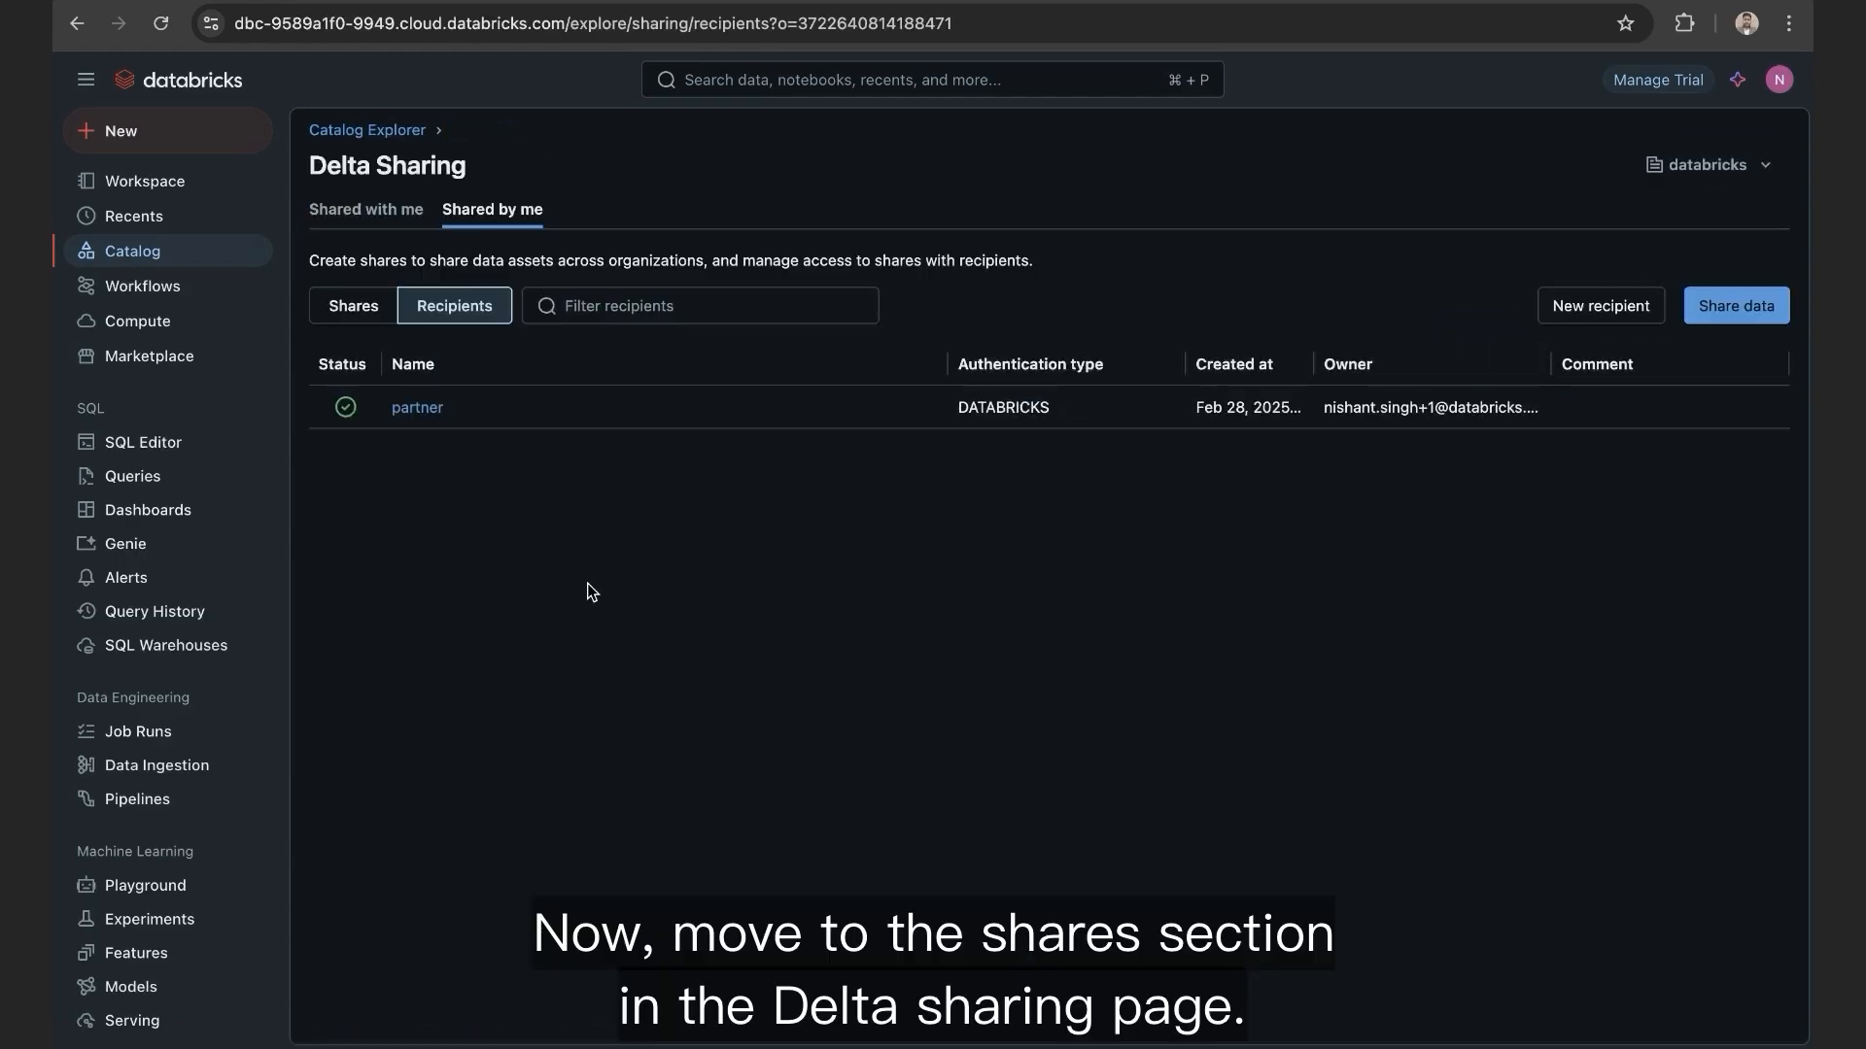
pyautogui.click(347, 309)
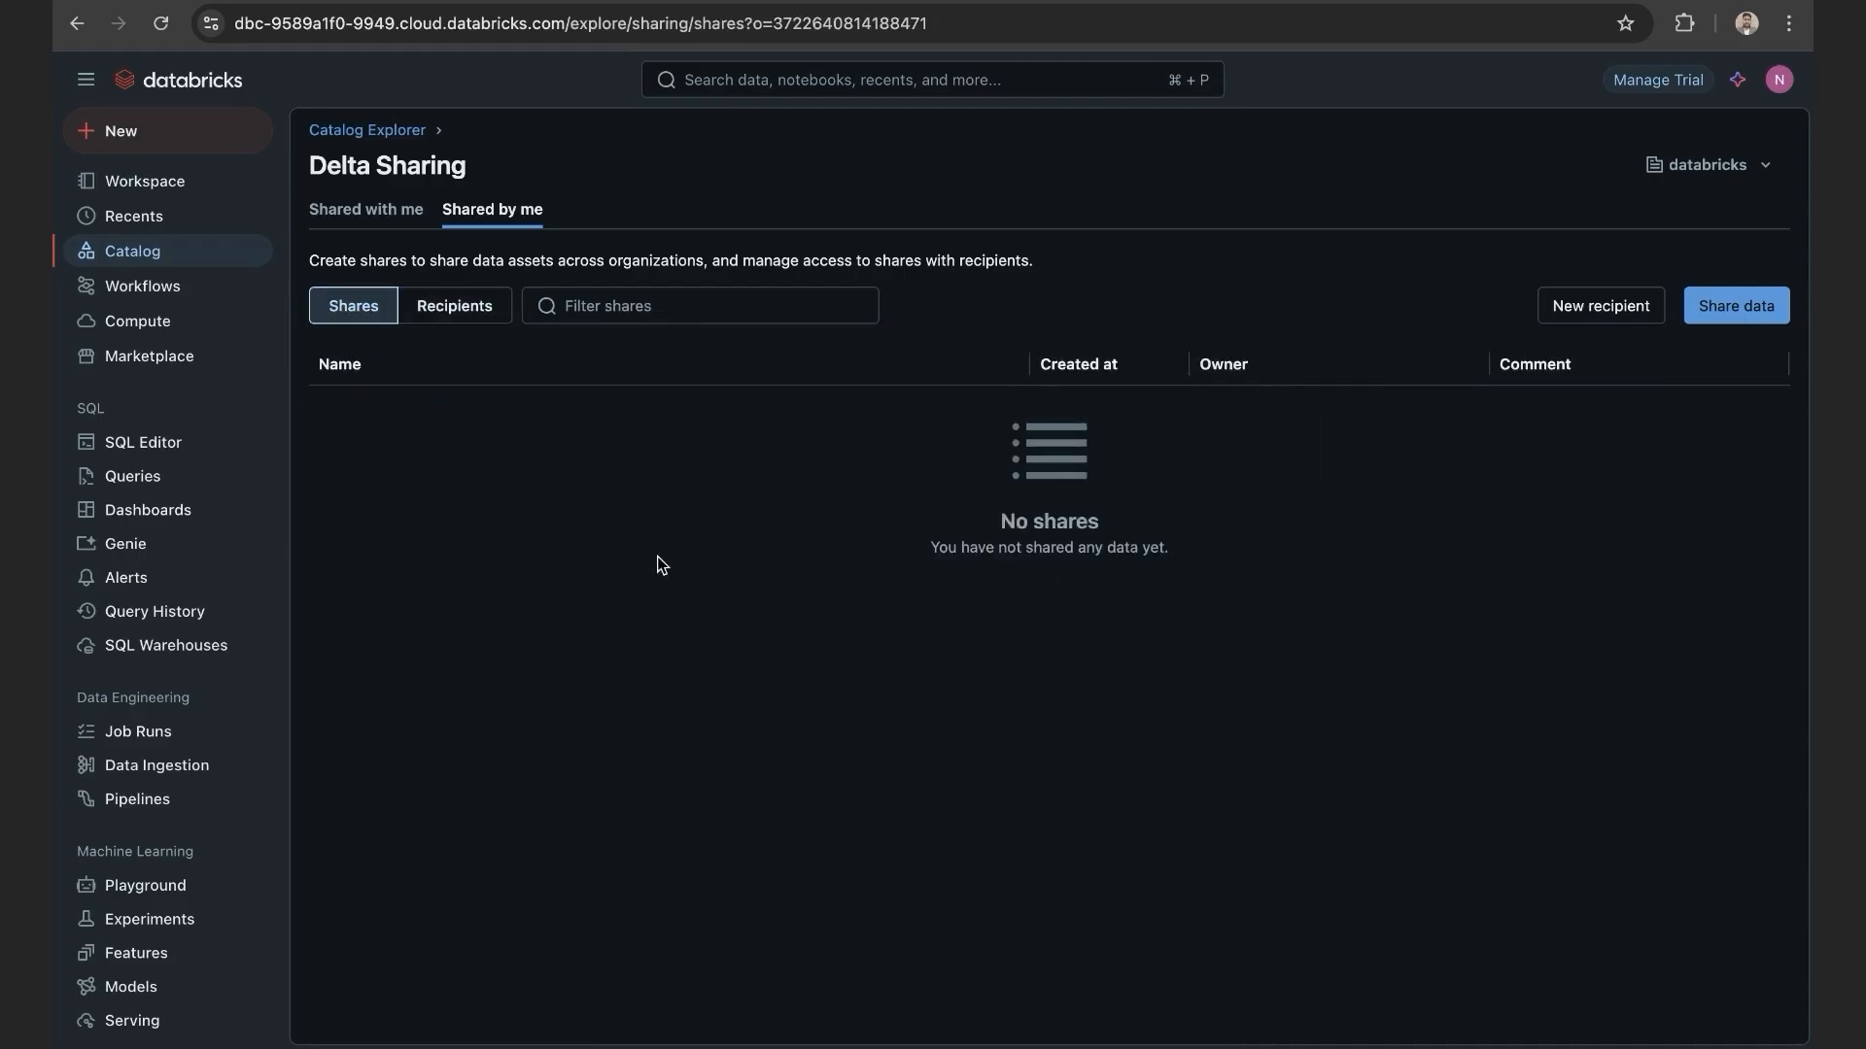
# Step: Expand db_express > tpch in Catalog Explorer and open the tpch schema overview
pyautogui.click(366, 134)
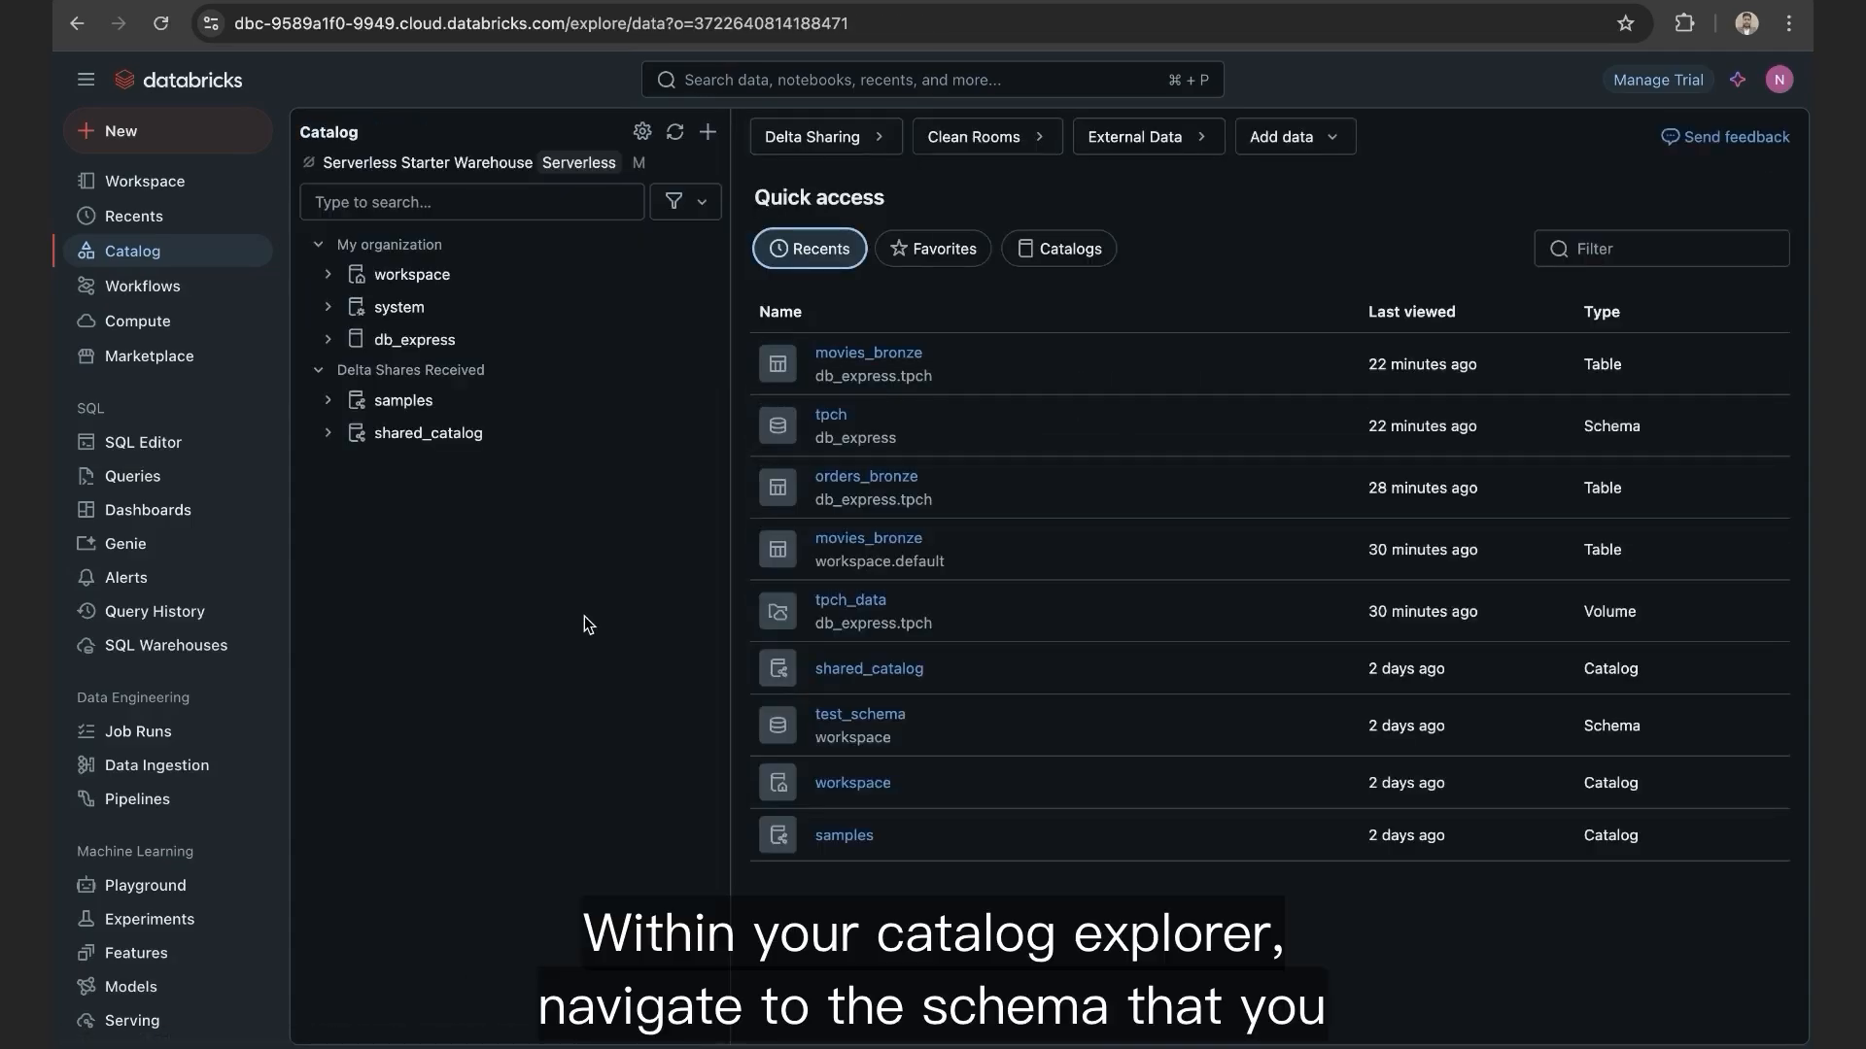
pyautogui.click(328, 340)
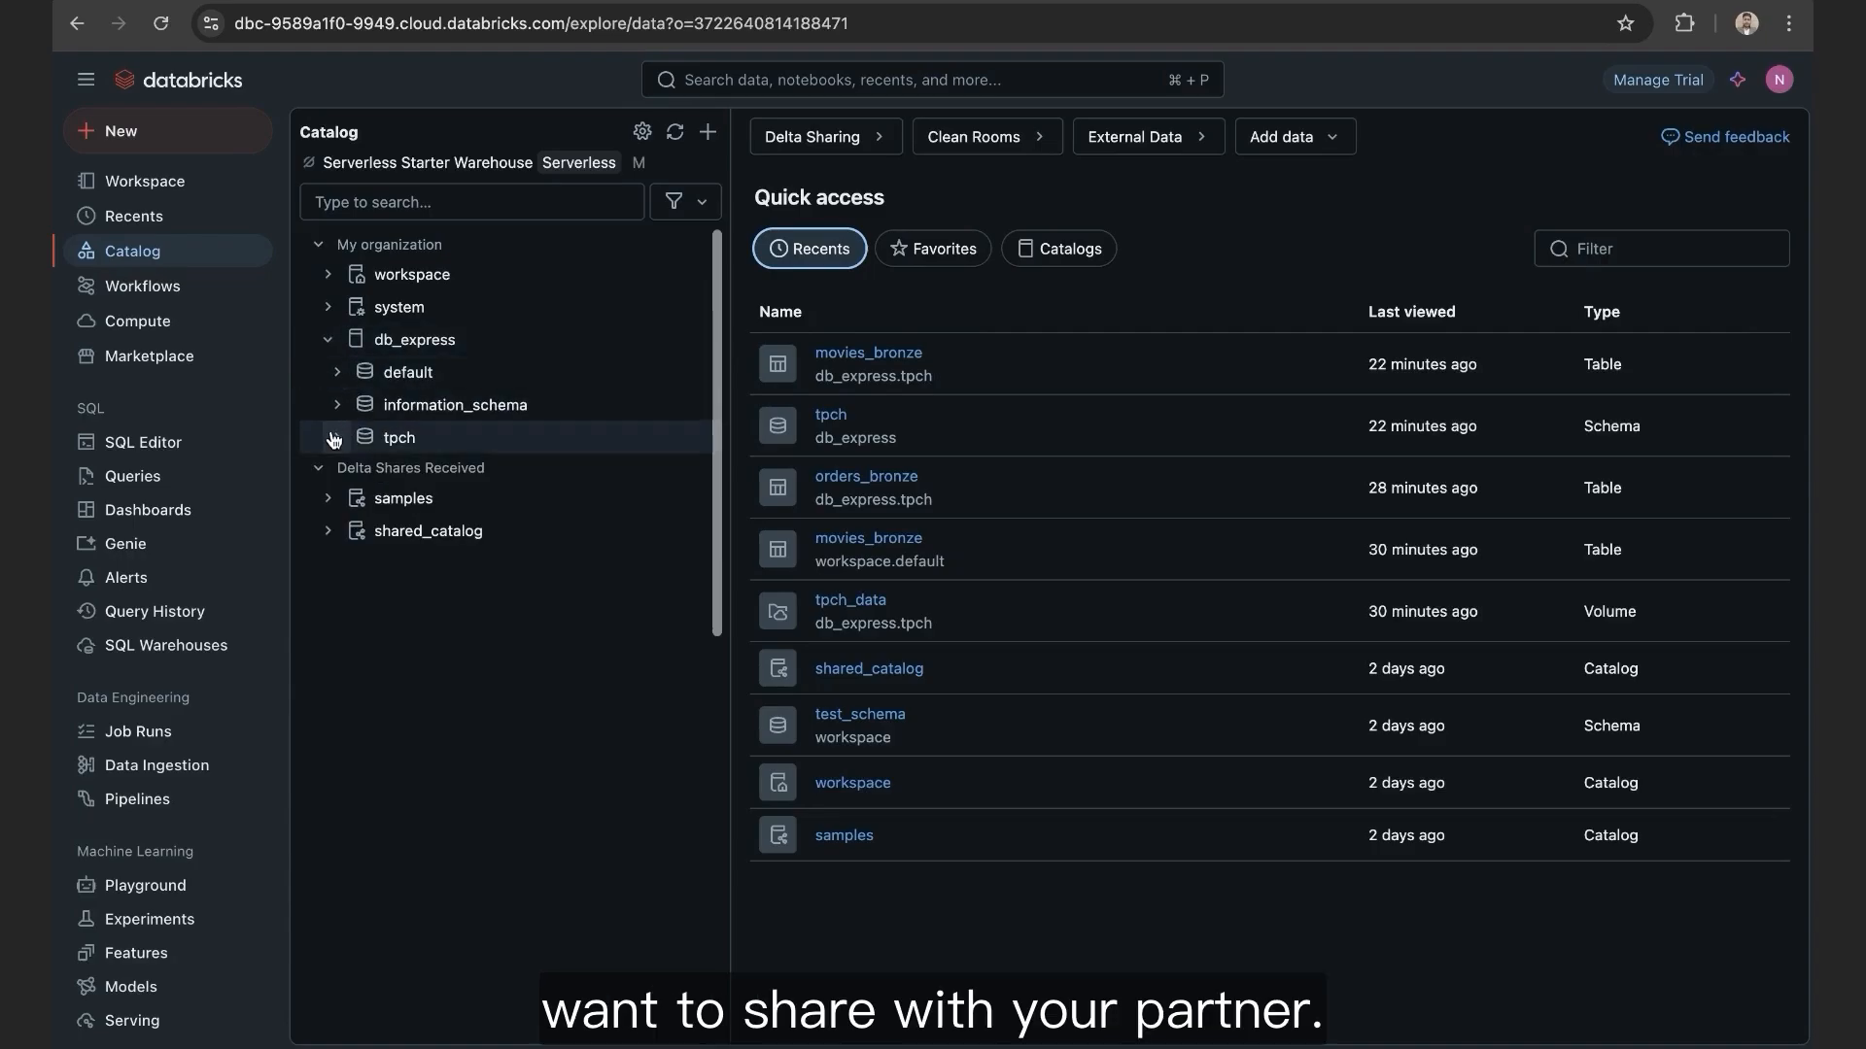
pyautogui.click(337, 439)
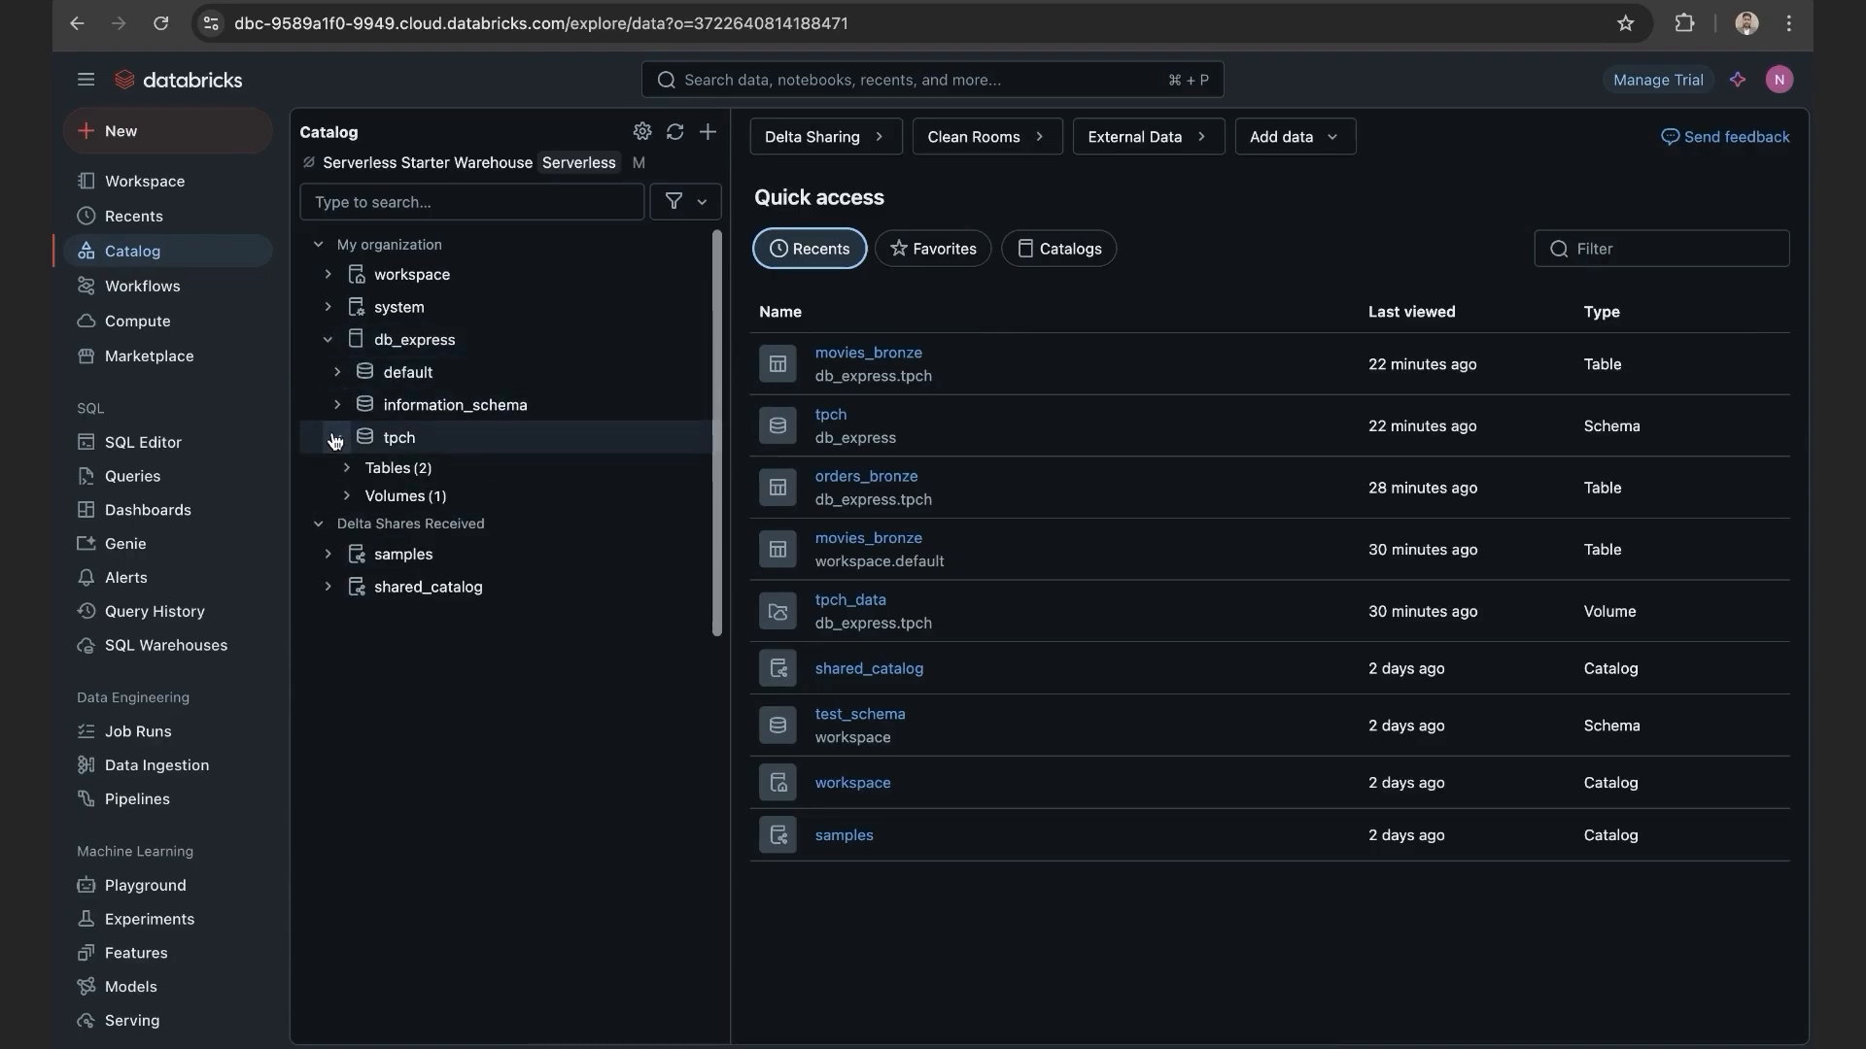
pyautogui.click(346, 467)
pyautogui.click(348, 560)
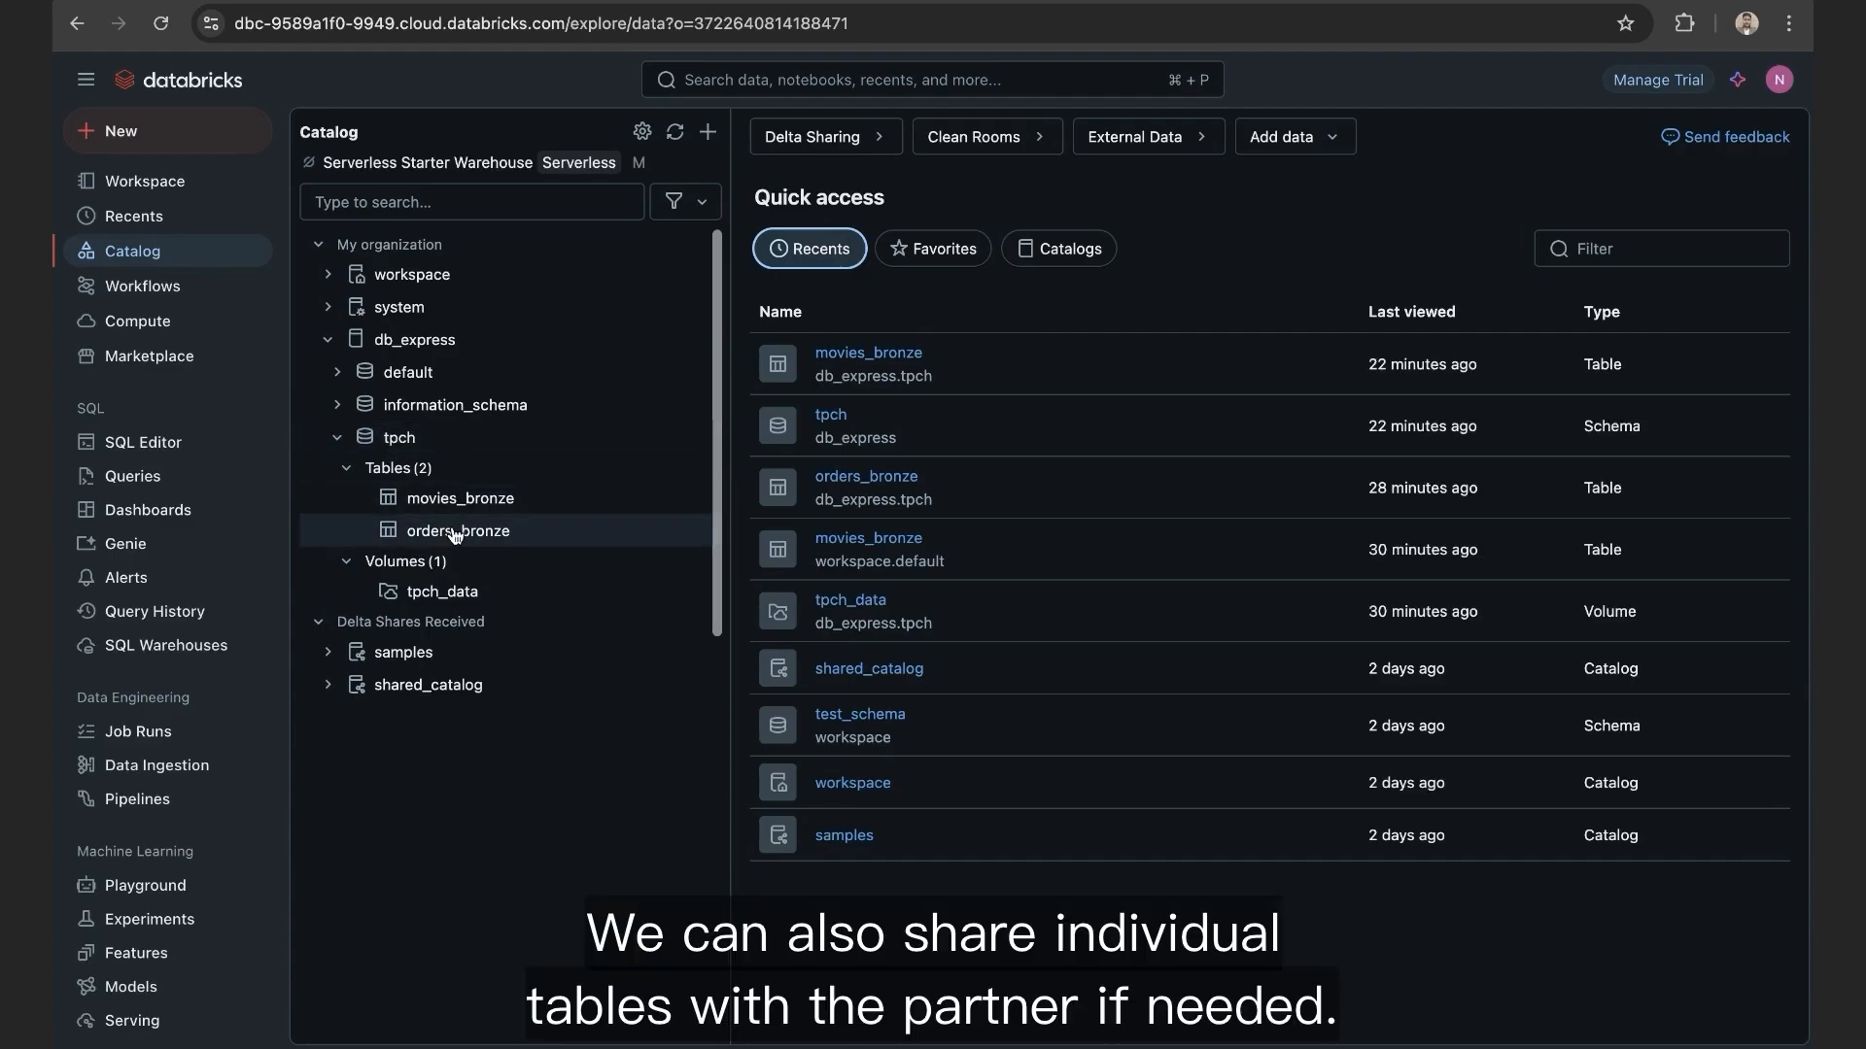
pyautogui.click(401, 439)
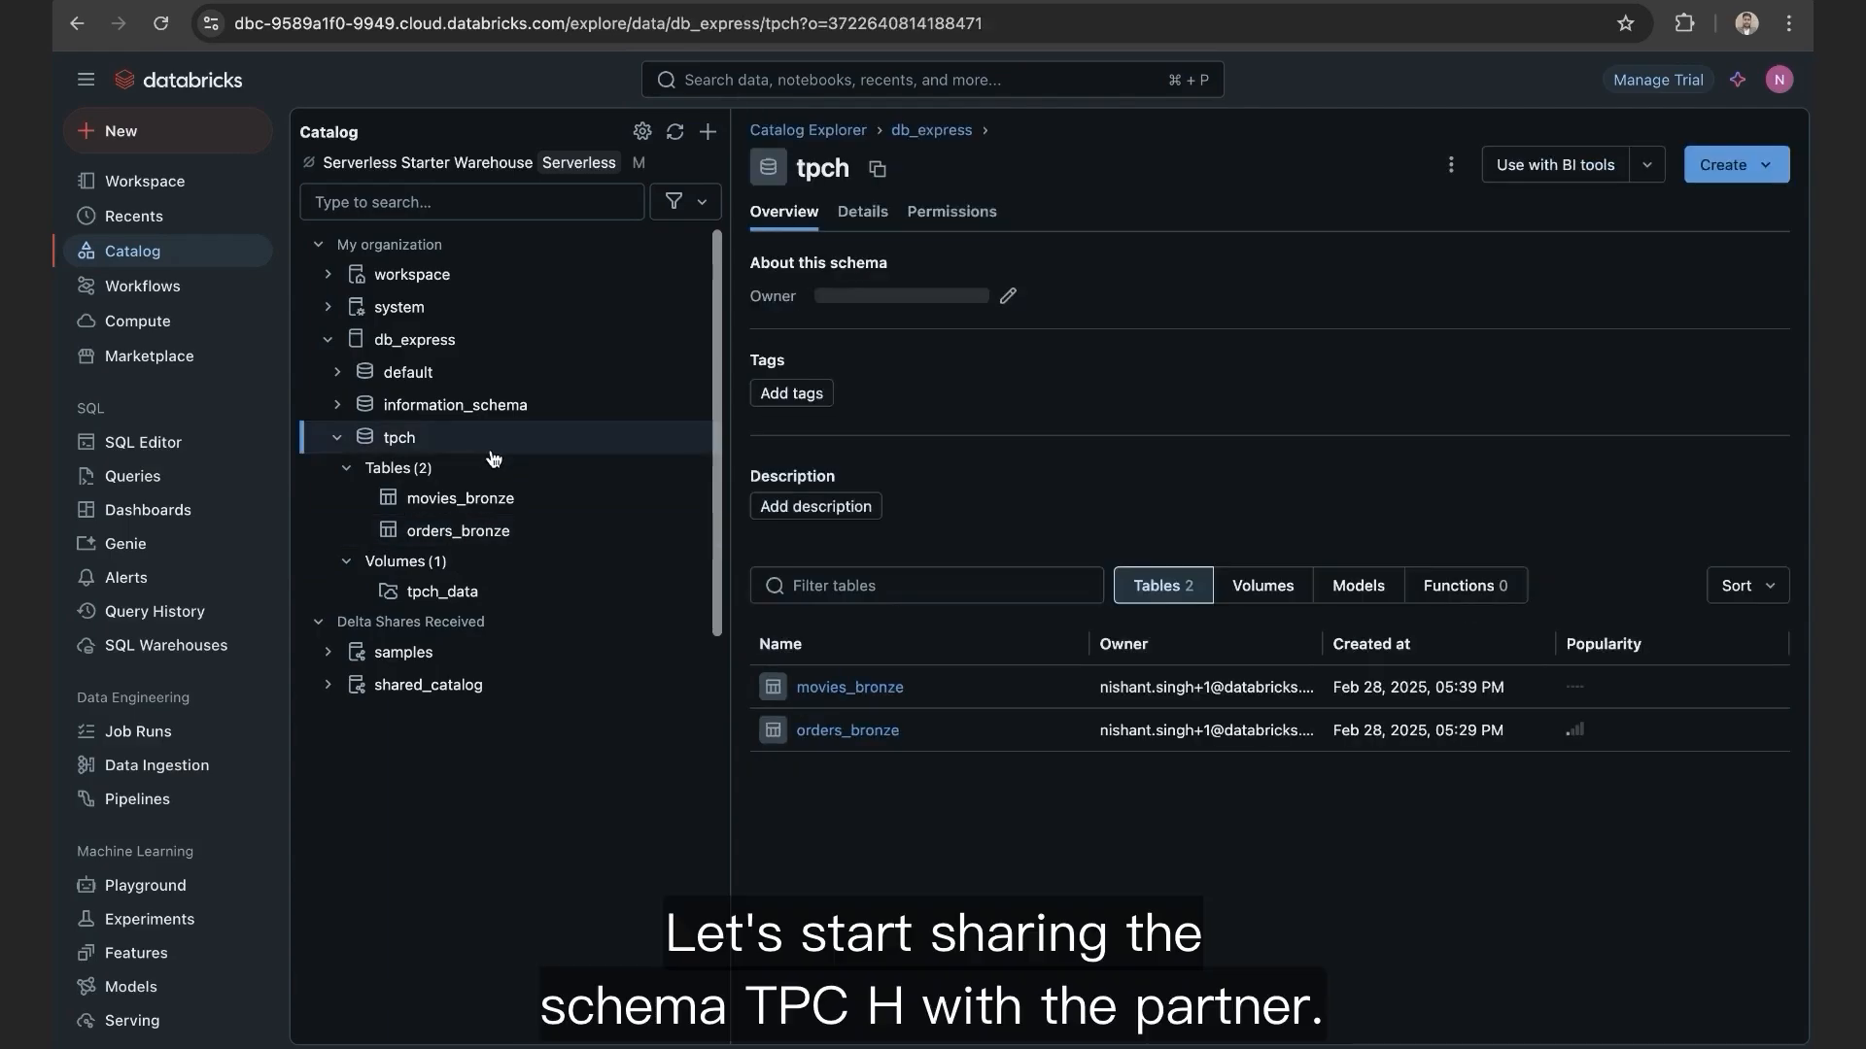
pyautogui.click(404, 443)
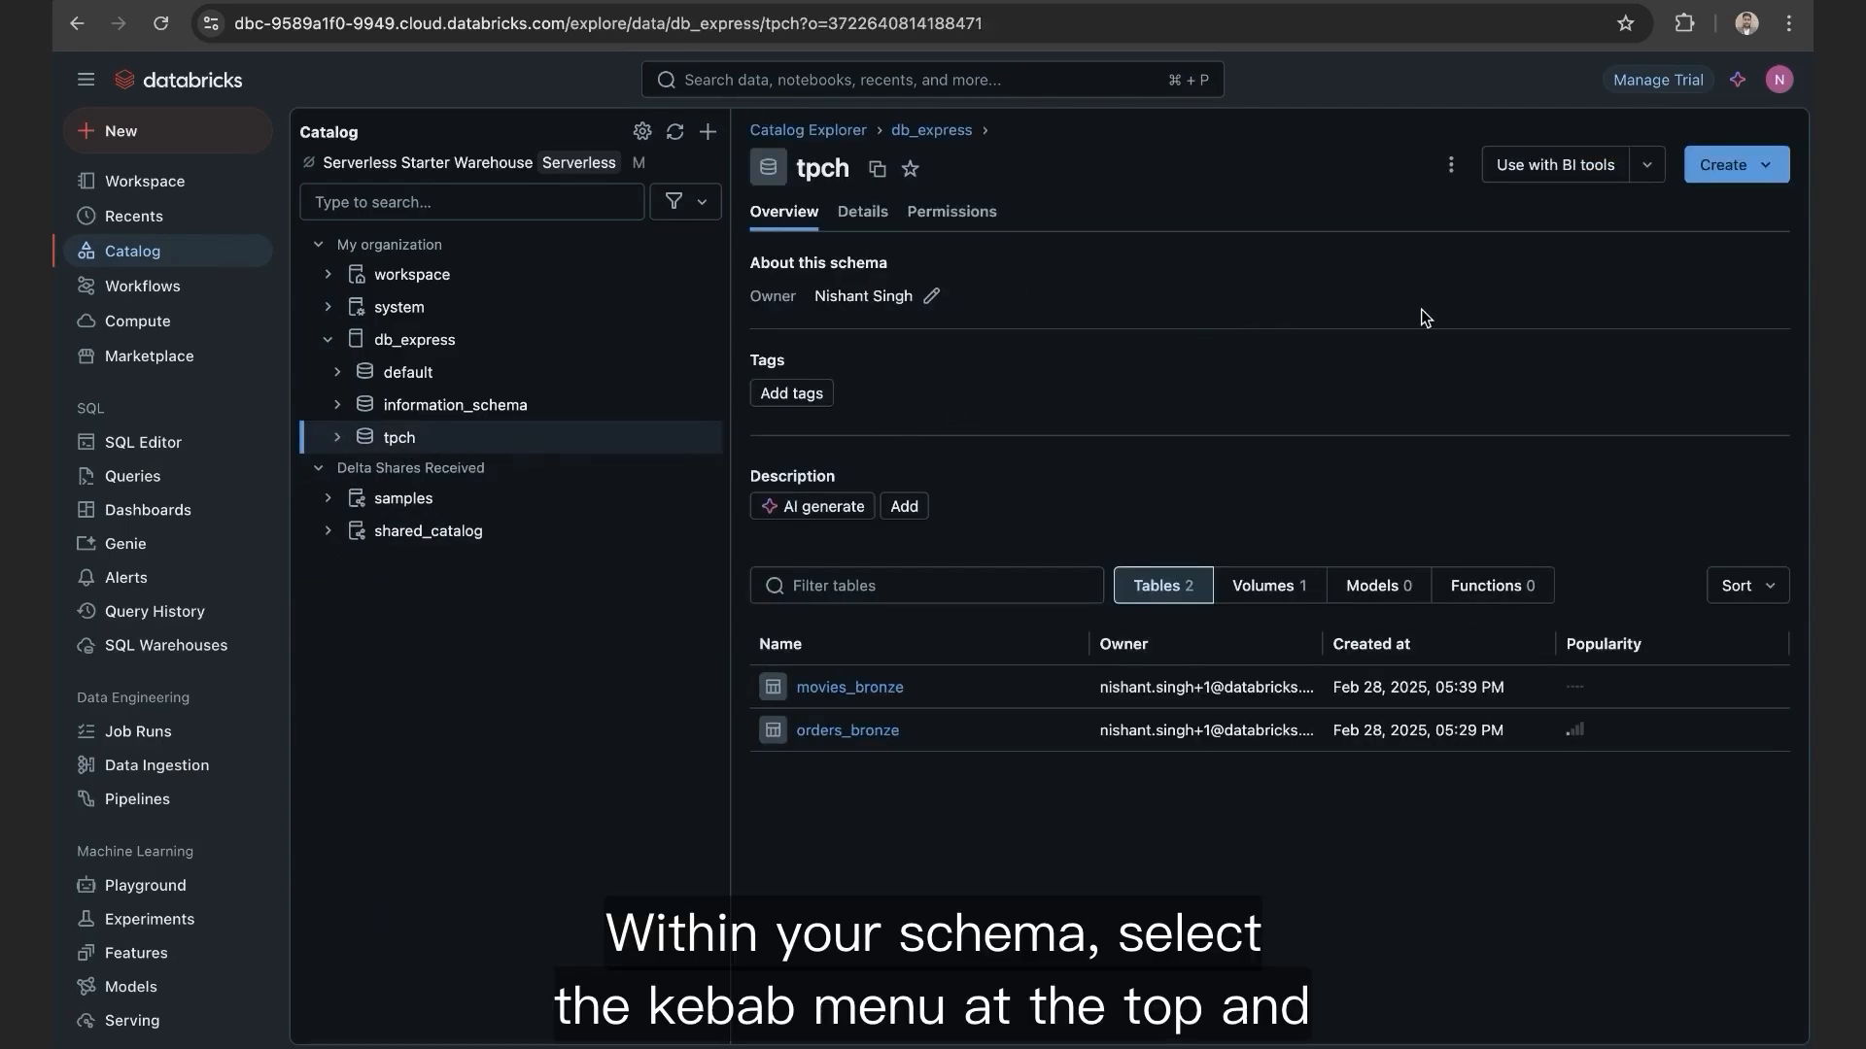
# Step: Share tpch through a new share 'partner_schema' granted to the partner recipient
pyautogui.click(1450, 164)
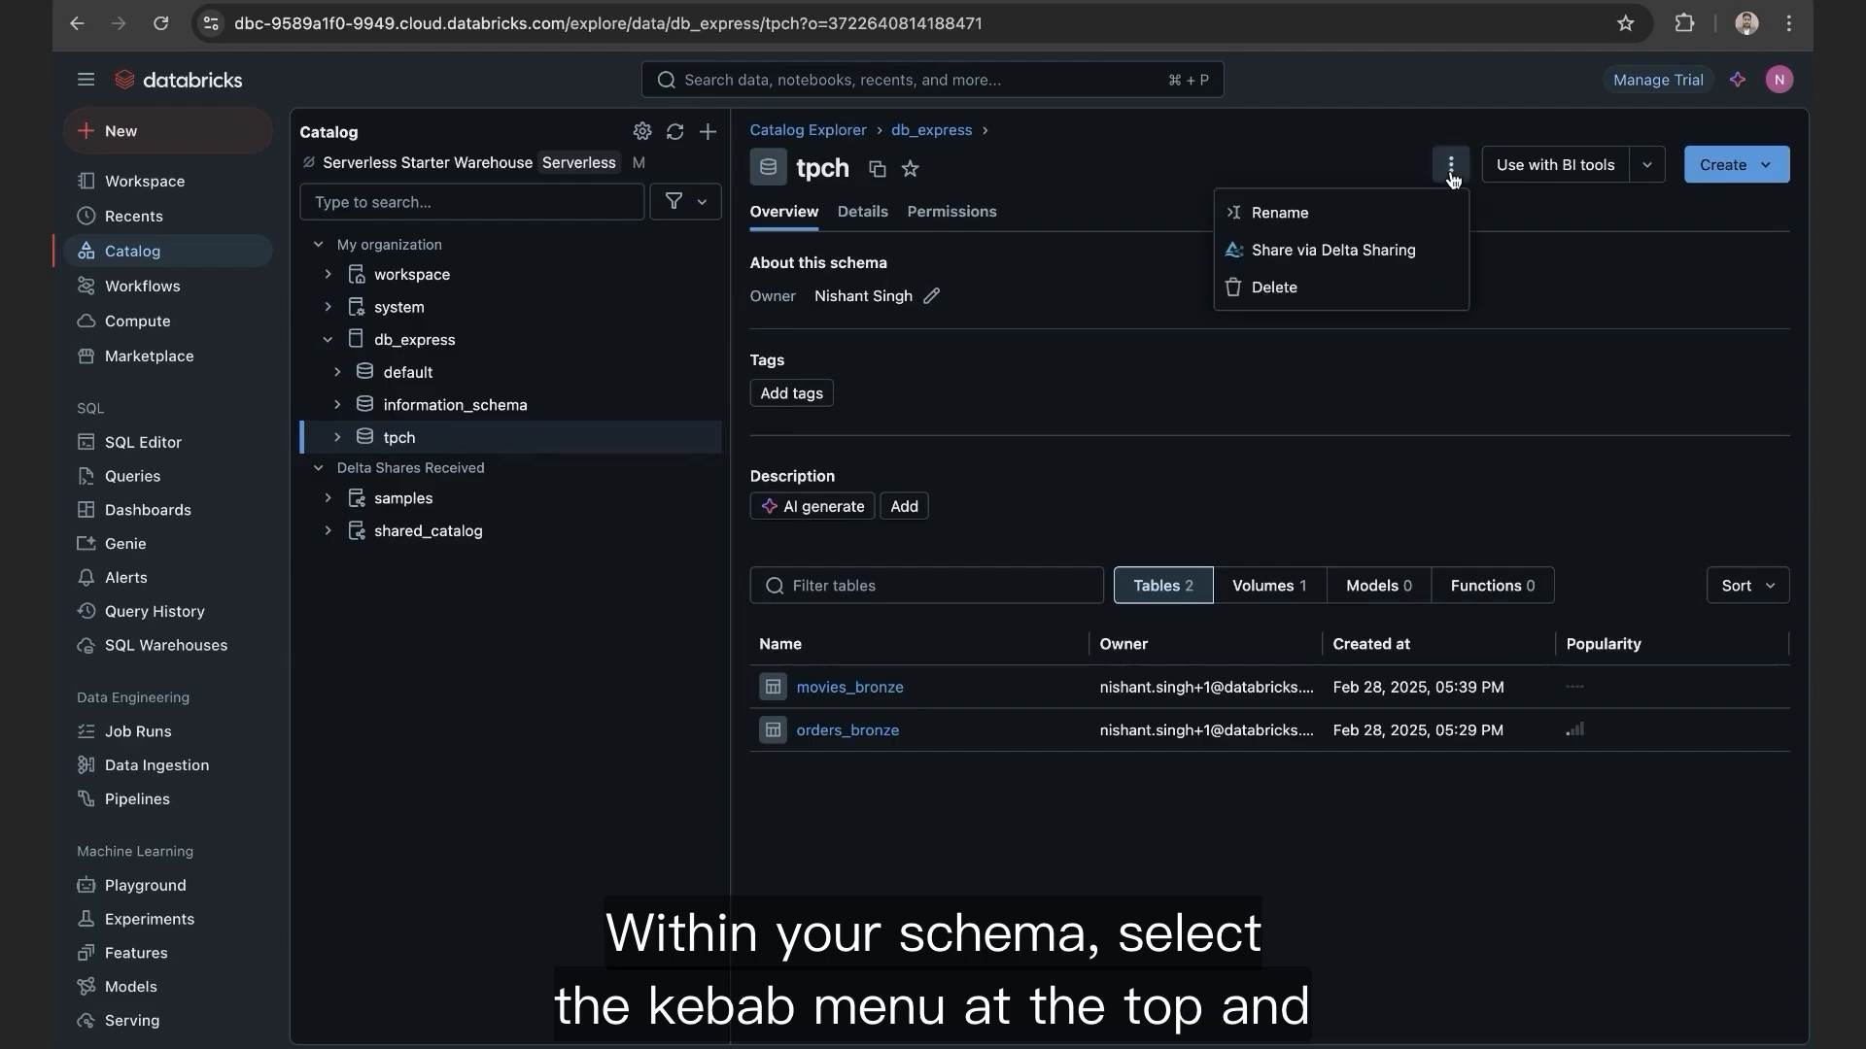
pyautogui.click(1379, 252)
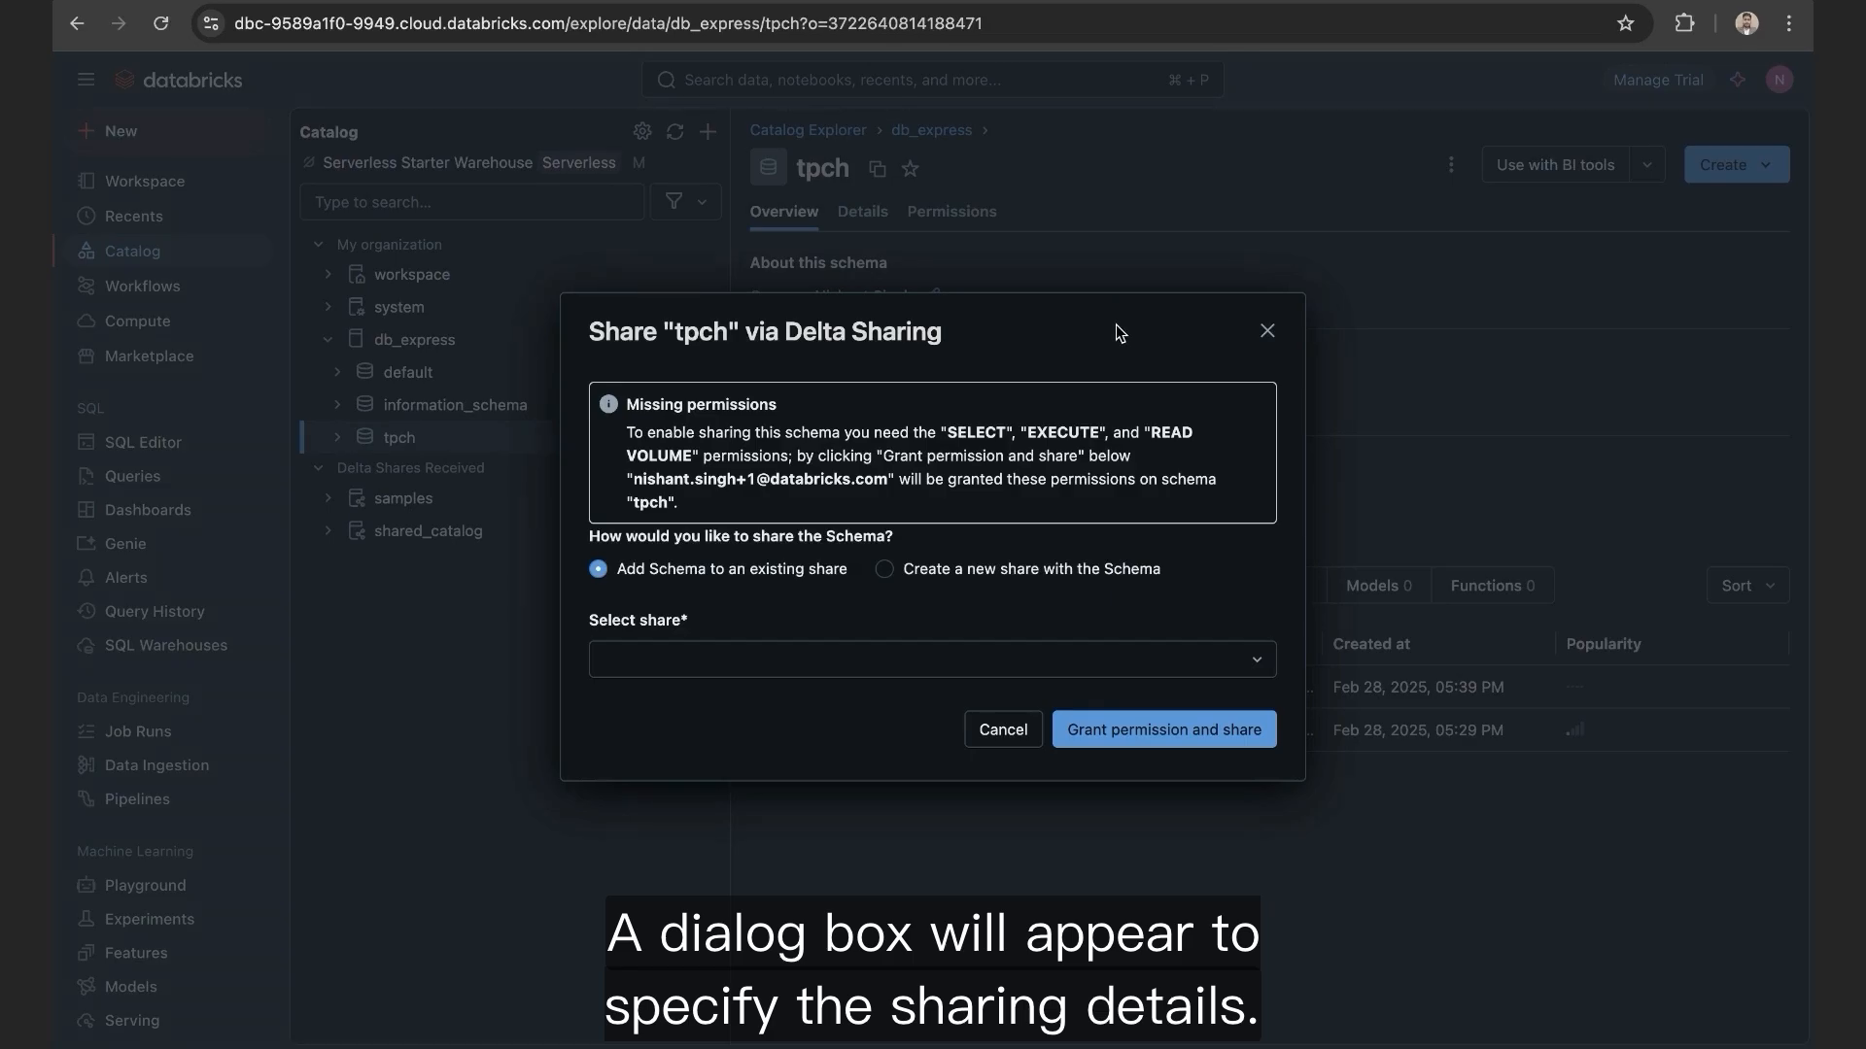
pyautogui.click(884, 571)
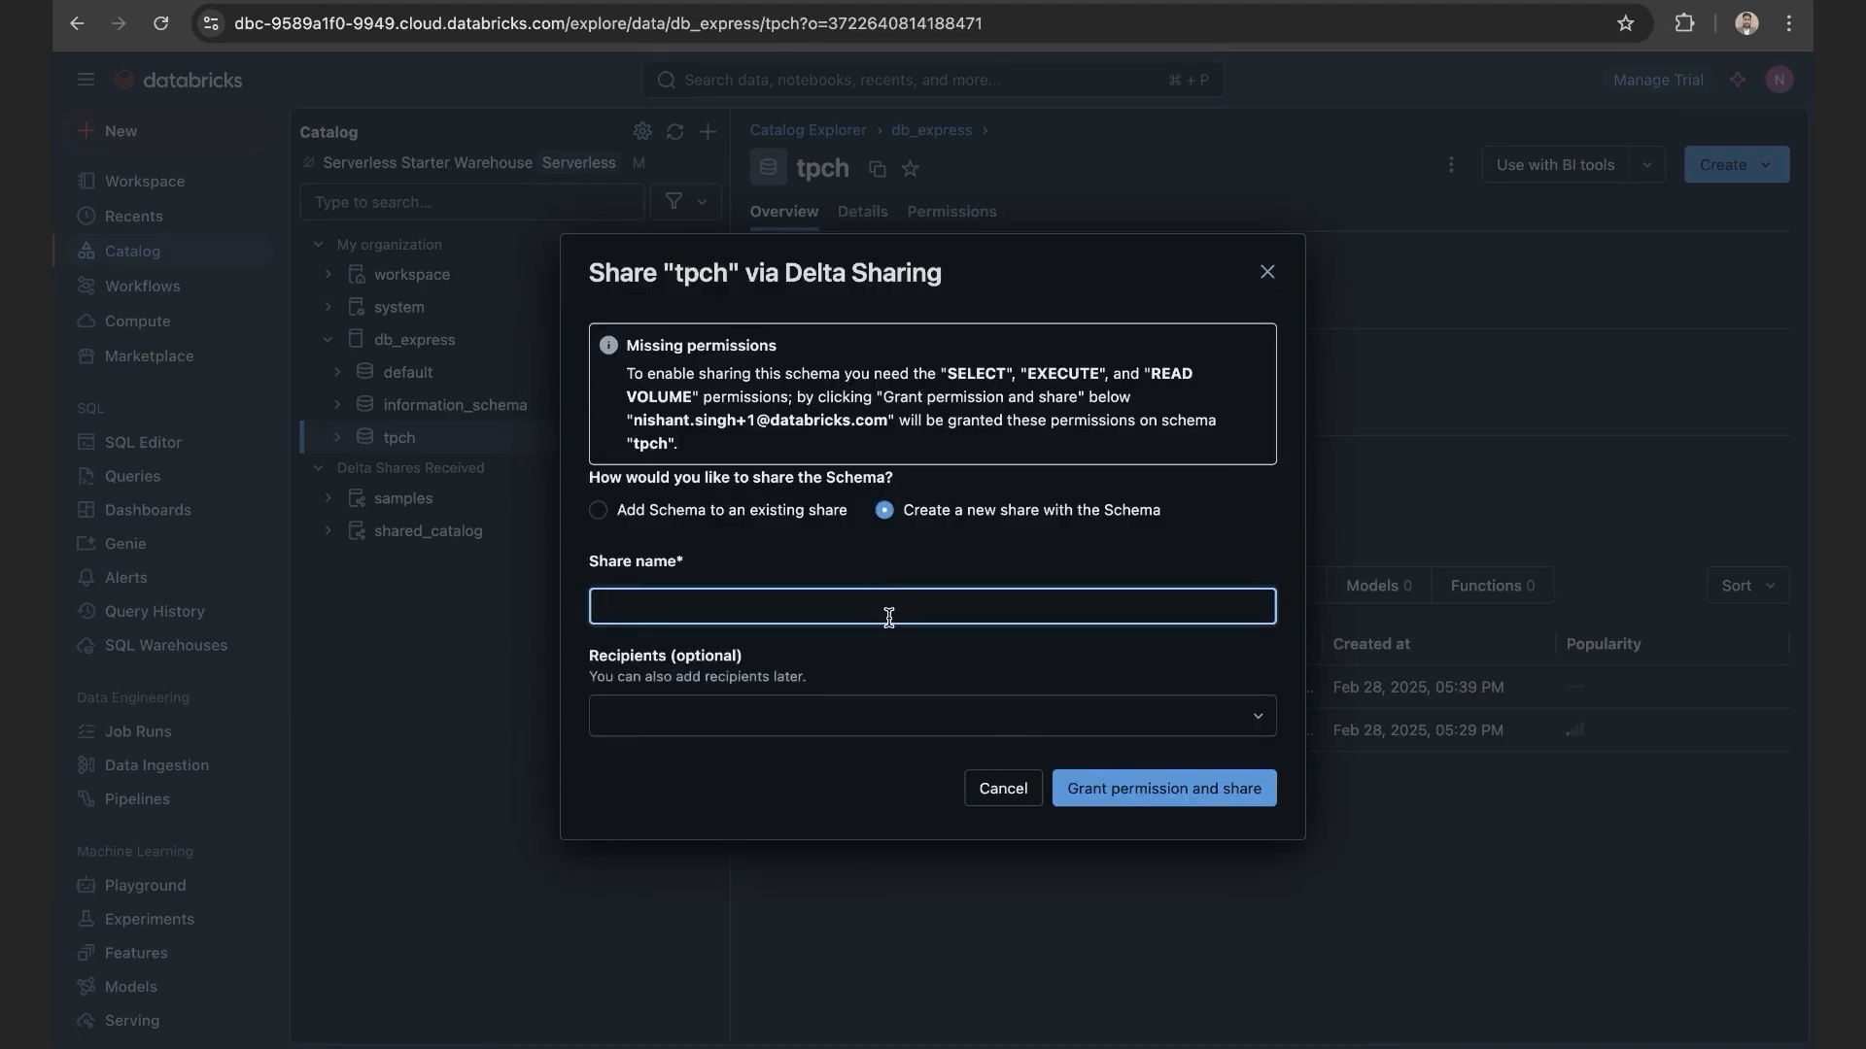
pyautogui.write('partner_schema')
pyautogui.click(1011, 667)
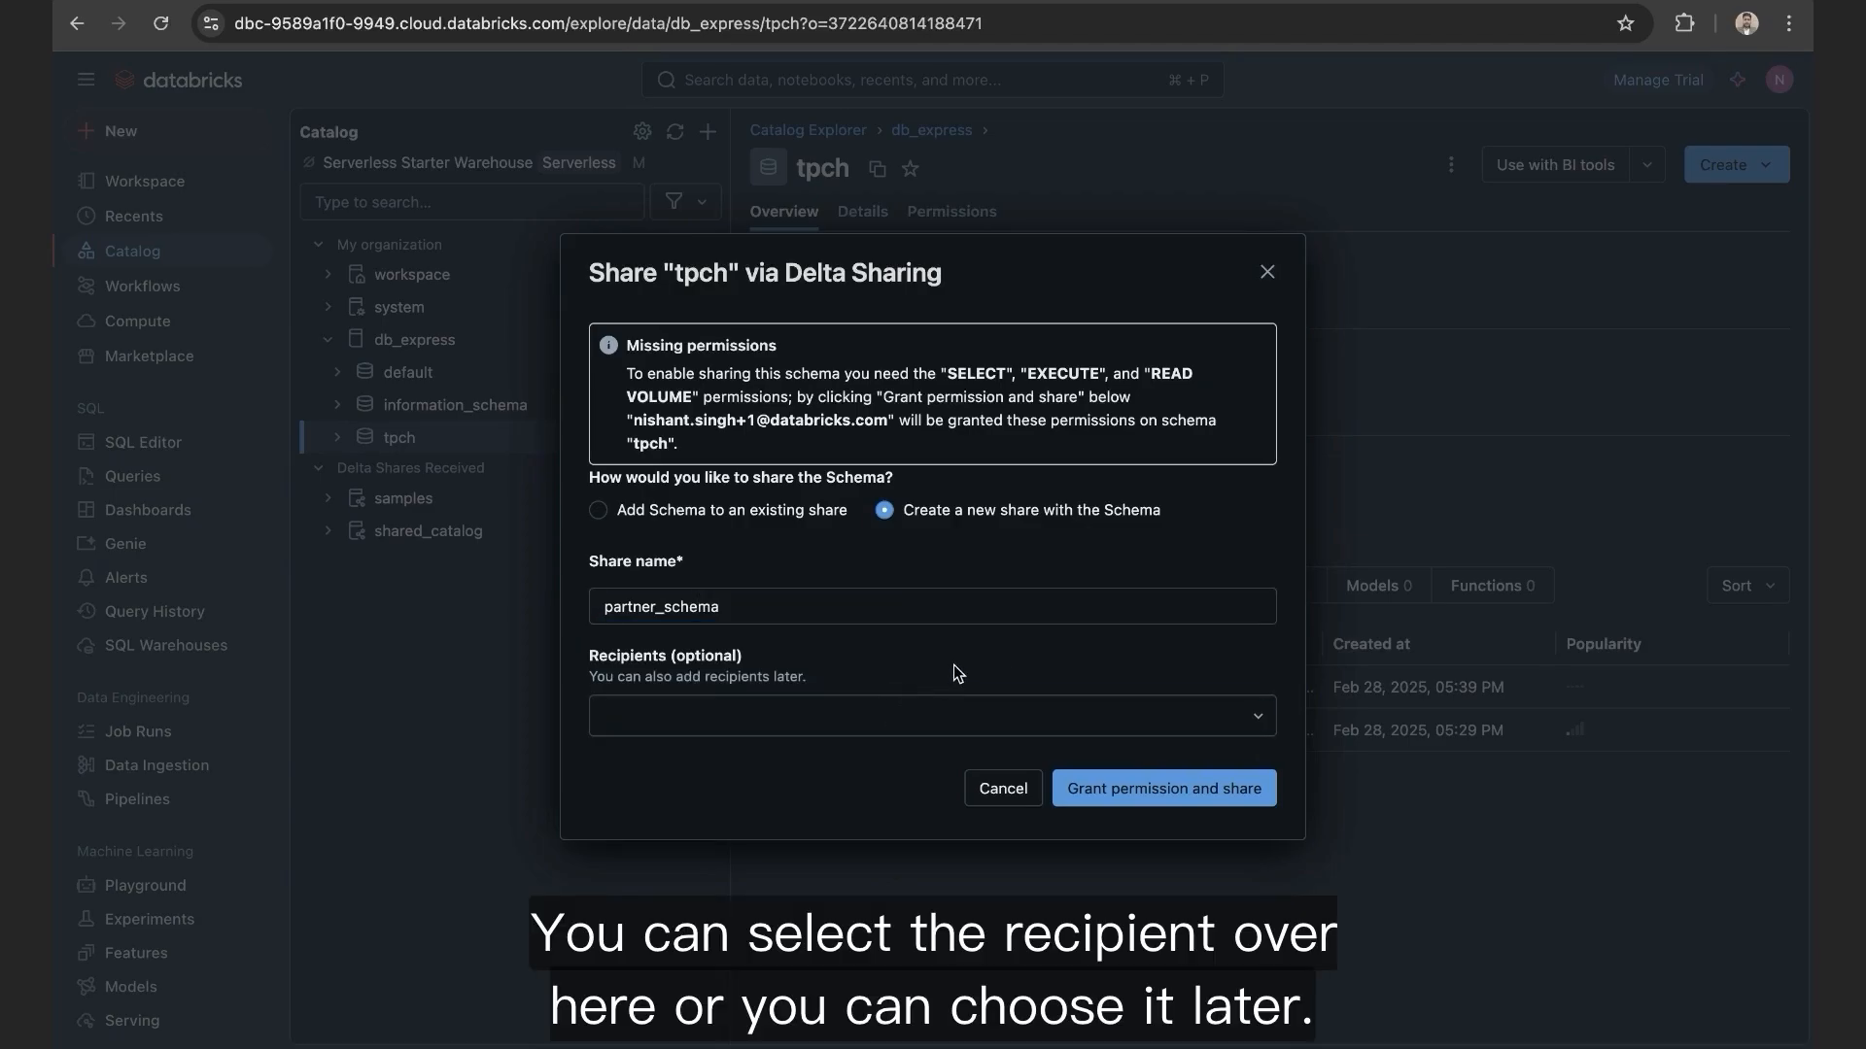
pyautogui.click(1261, 725)
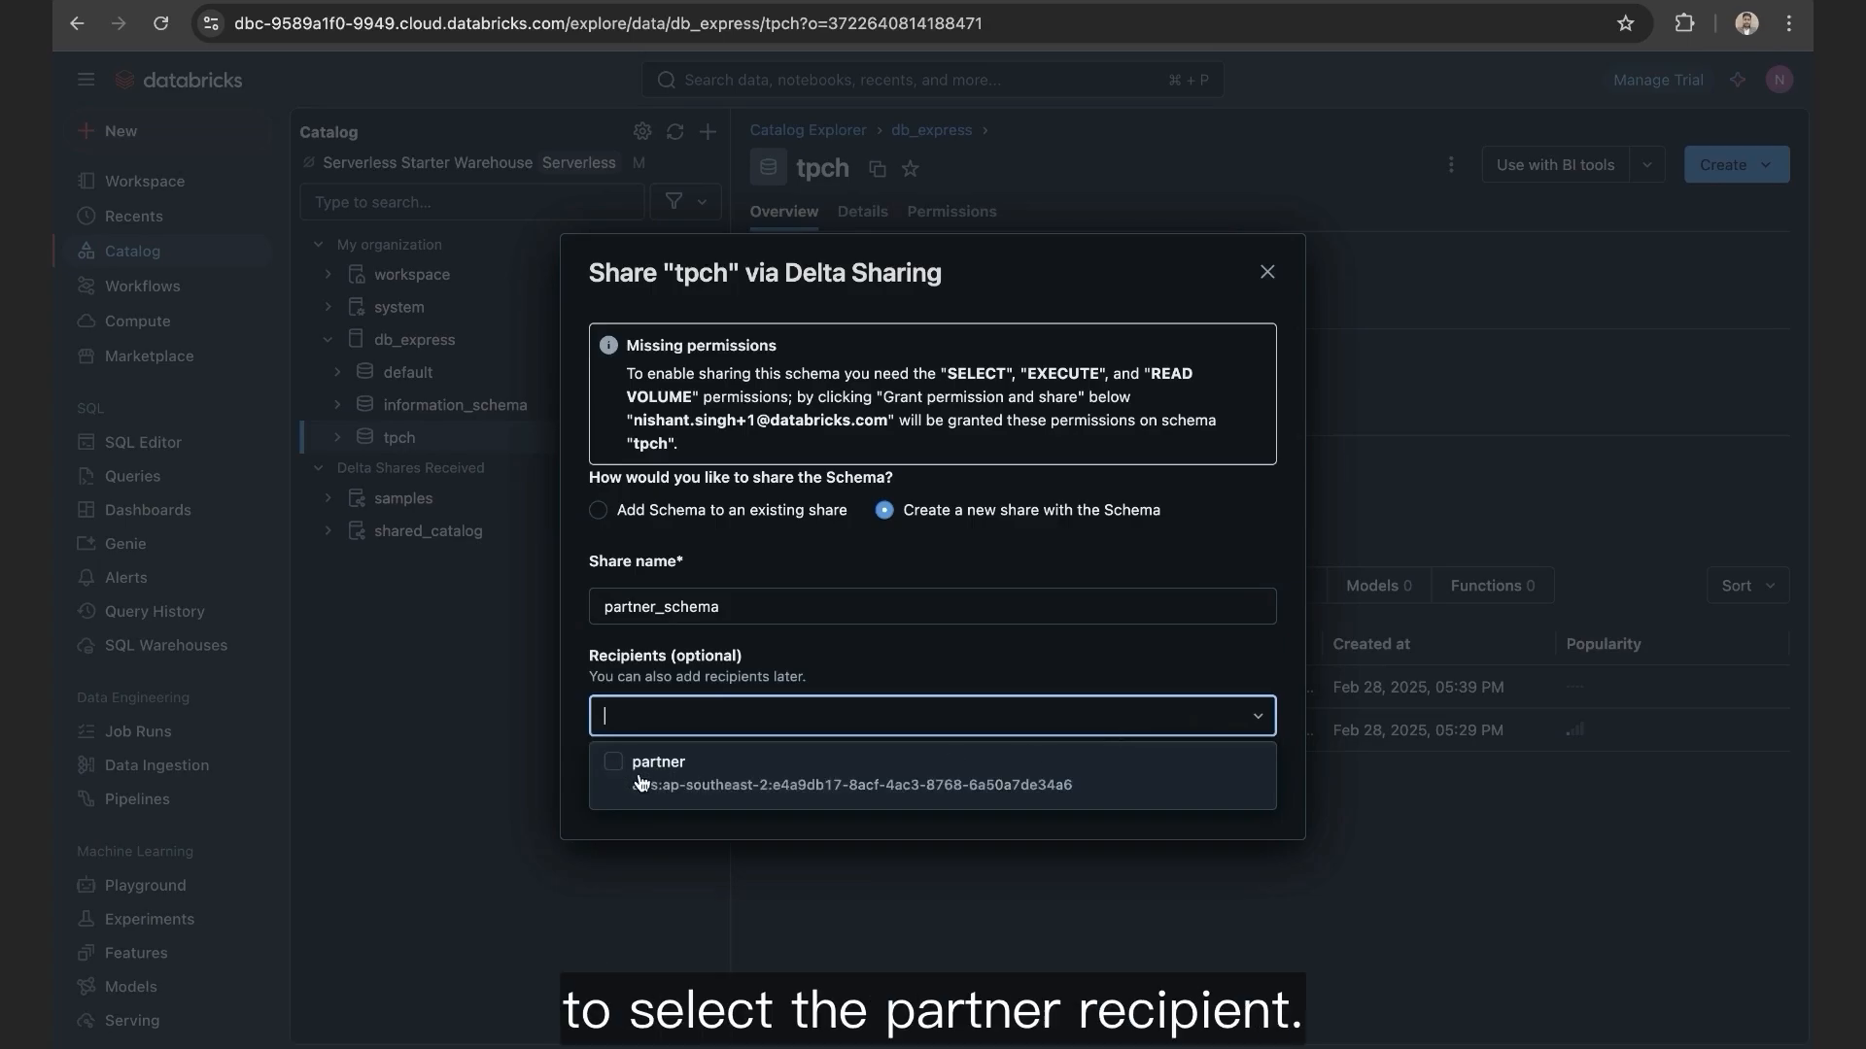
pyautogui.click(616, 765)
pyautogui.click(879, 651)
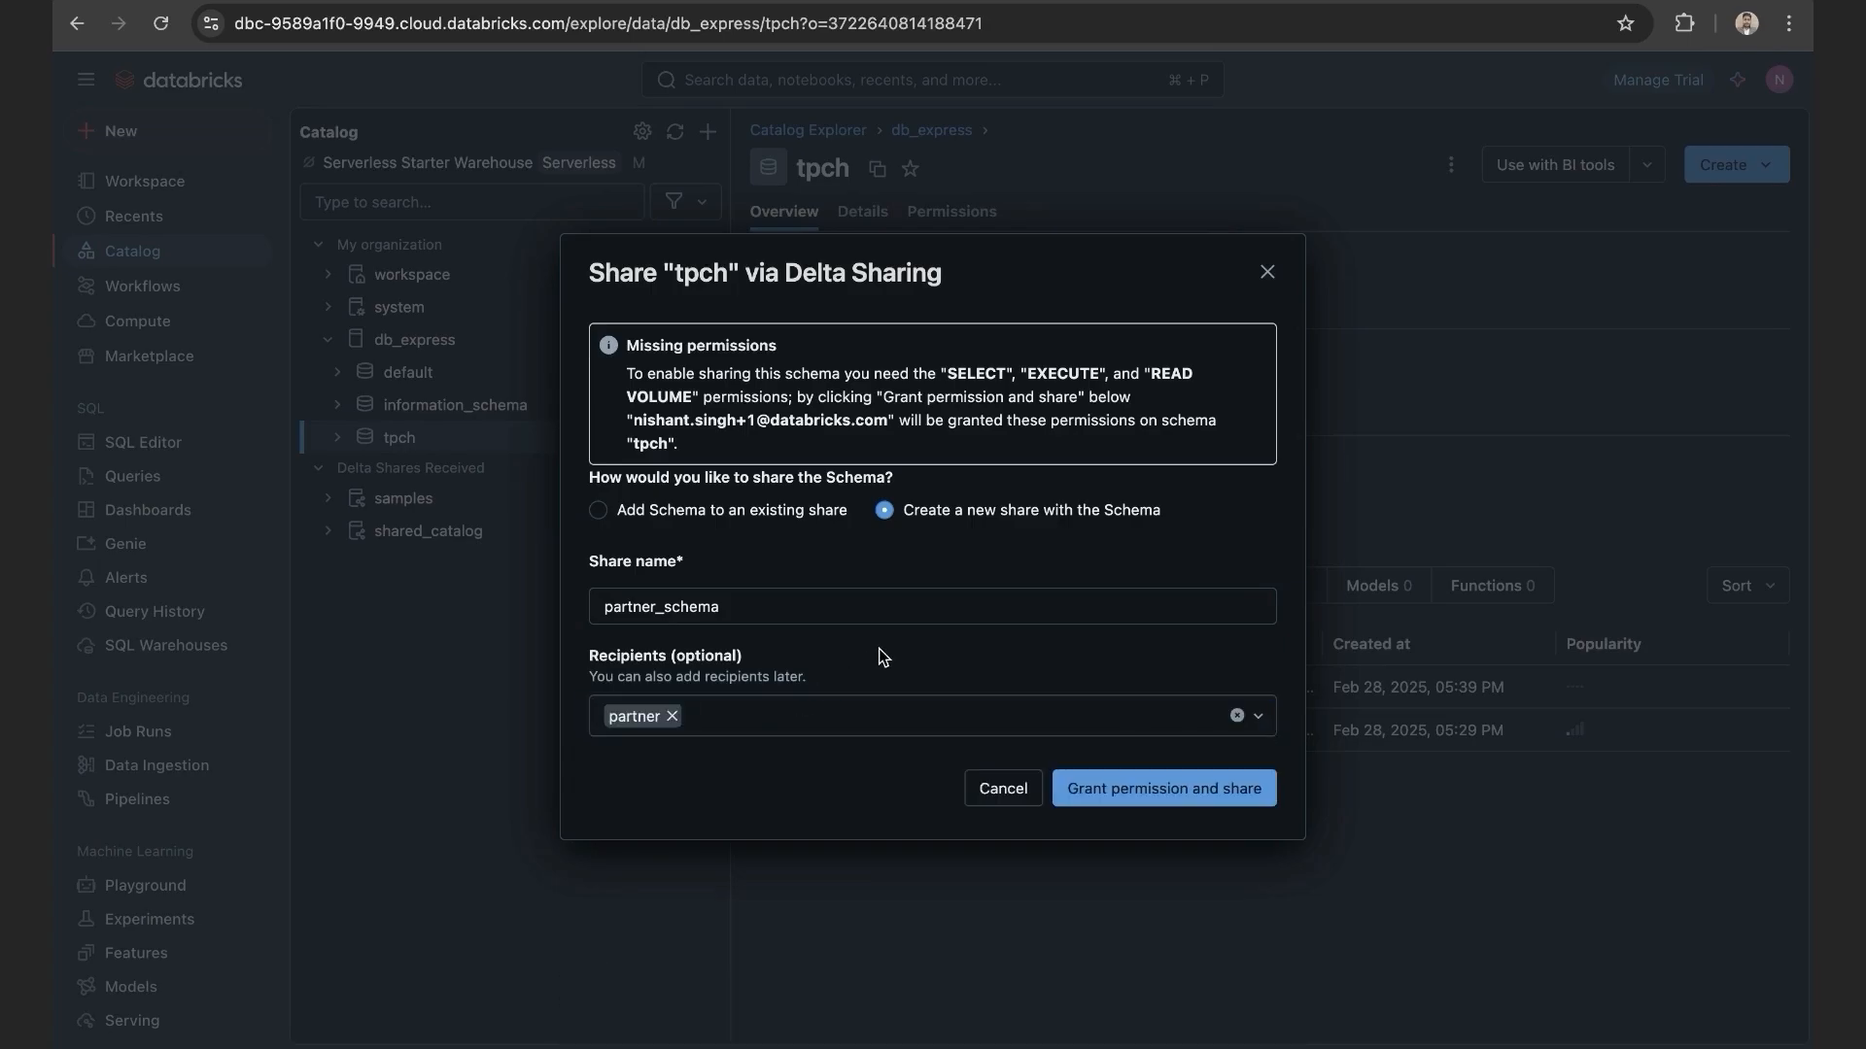
pyautogui.click(1164, 791)
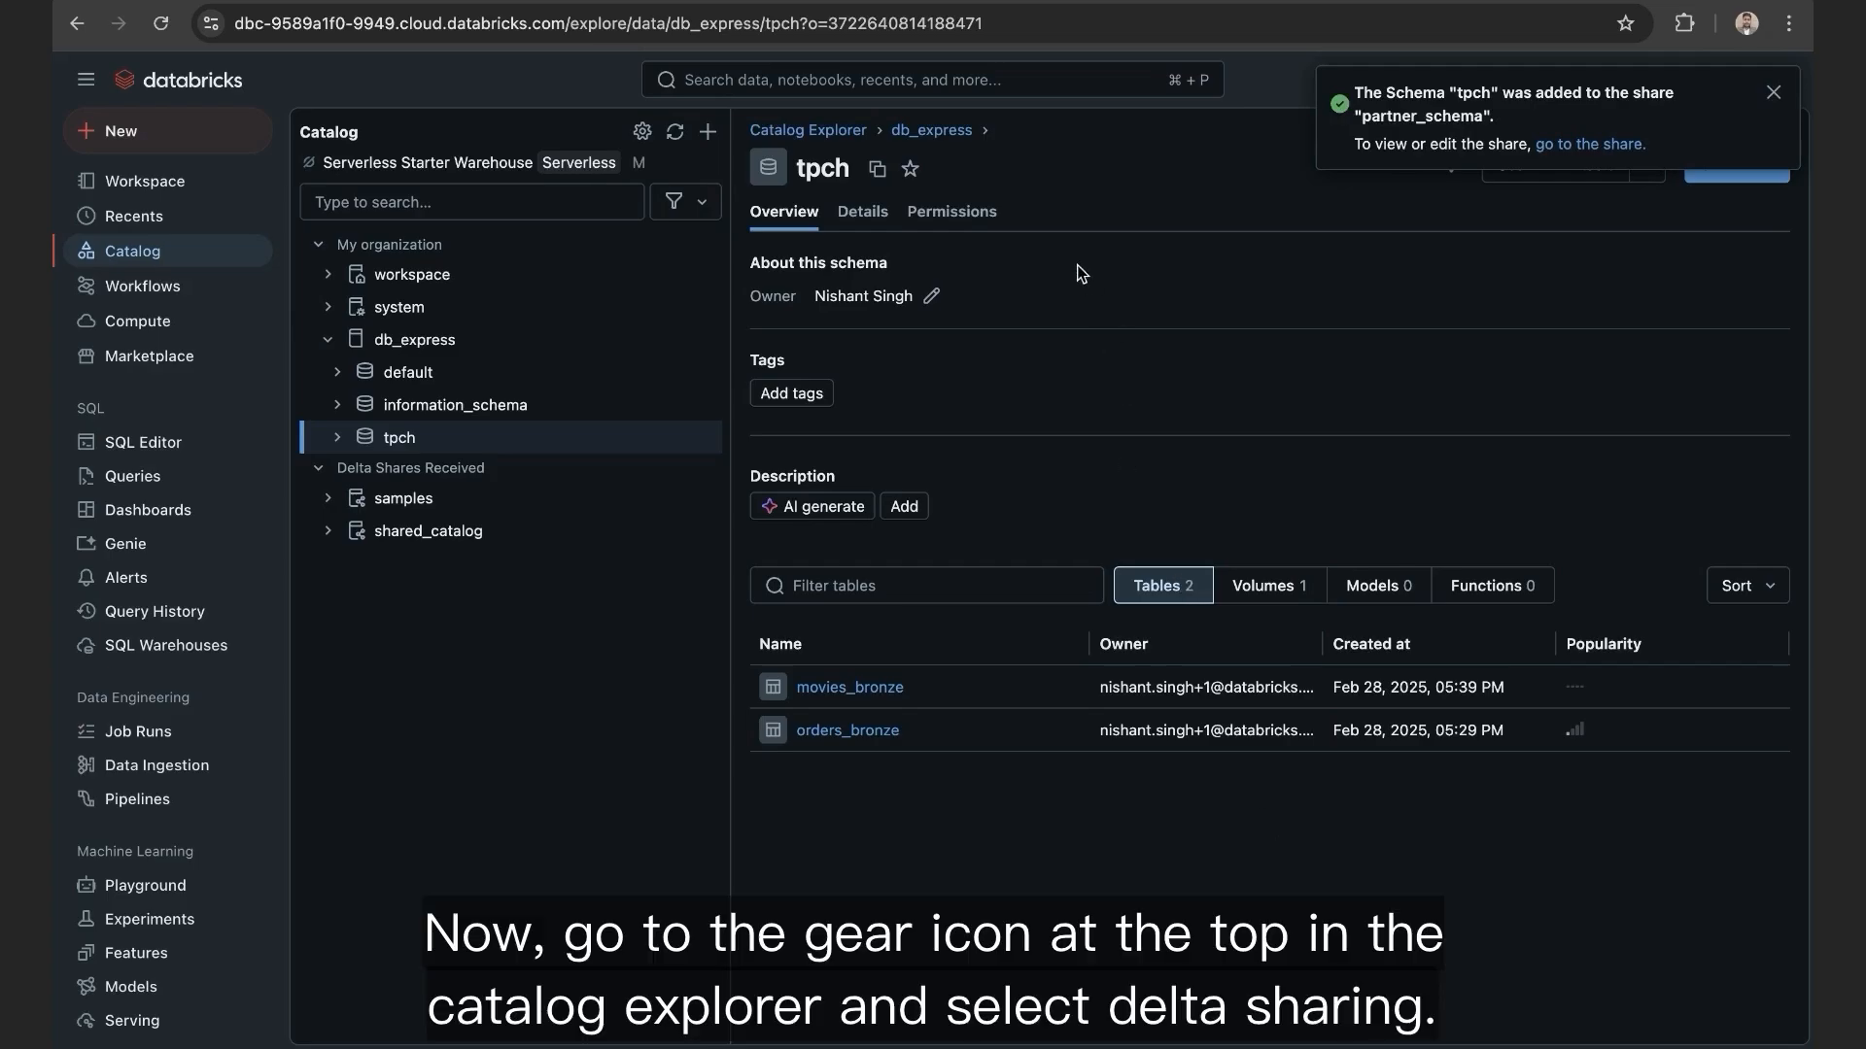
# Step: Open Delta Sharing from the Catalog Explorer settings and view the Shared by me tab
pyautogui.click(641, 134)
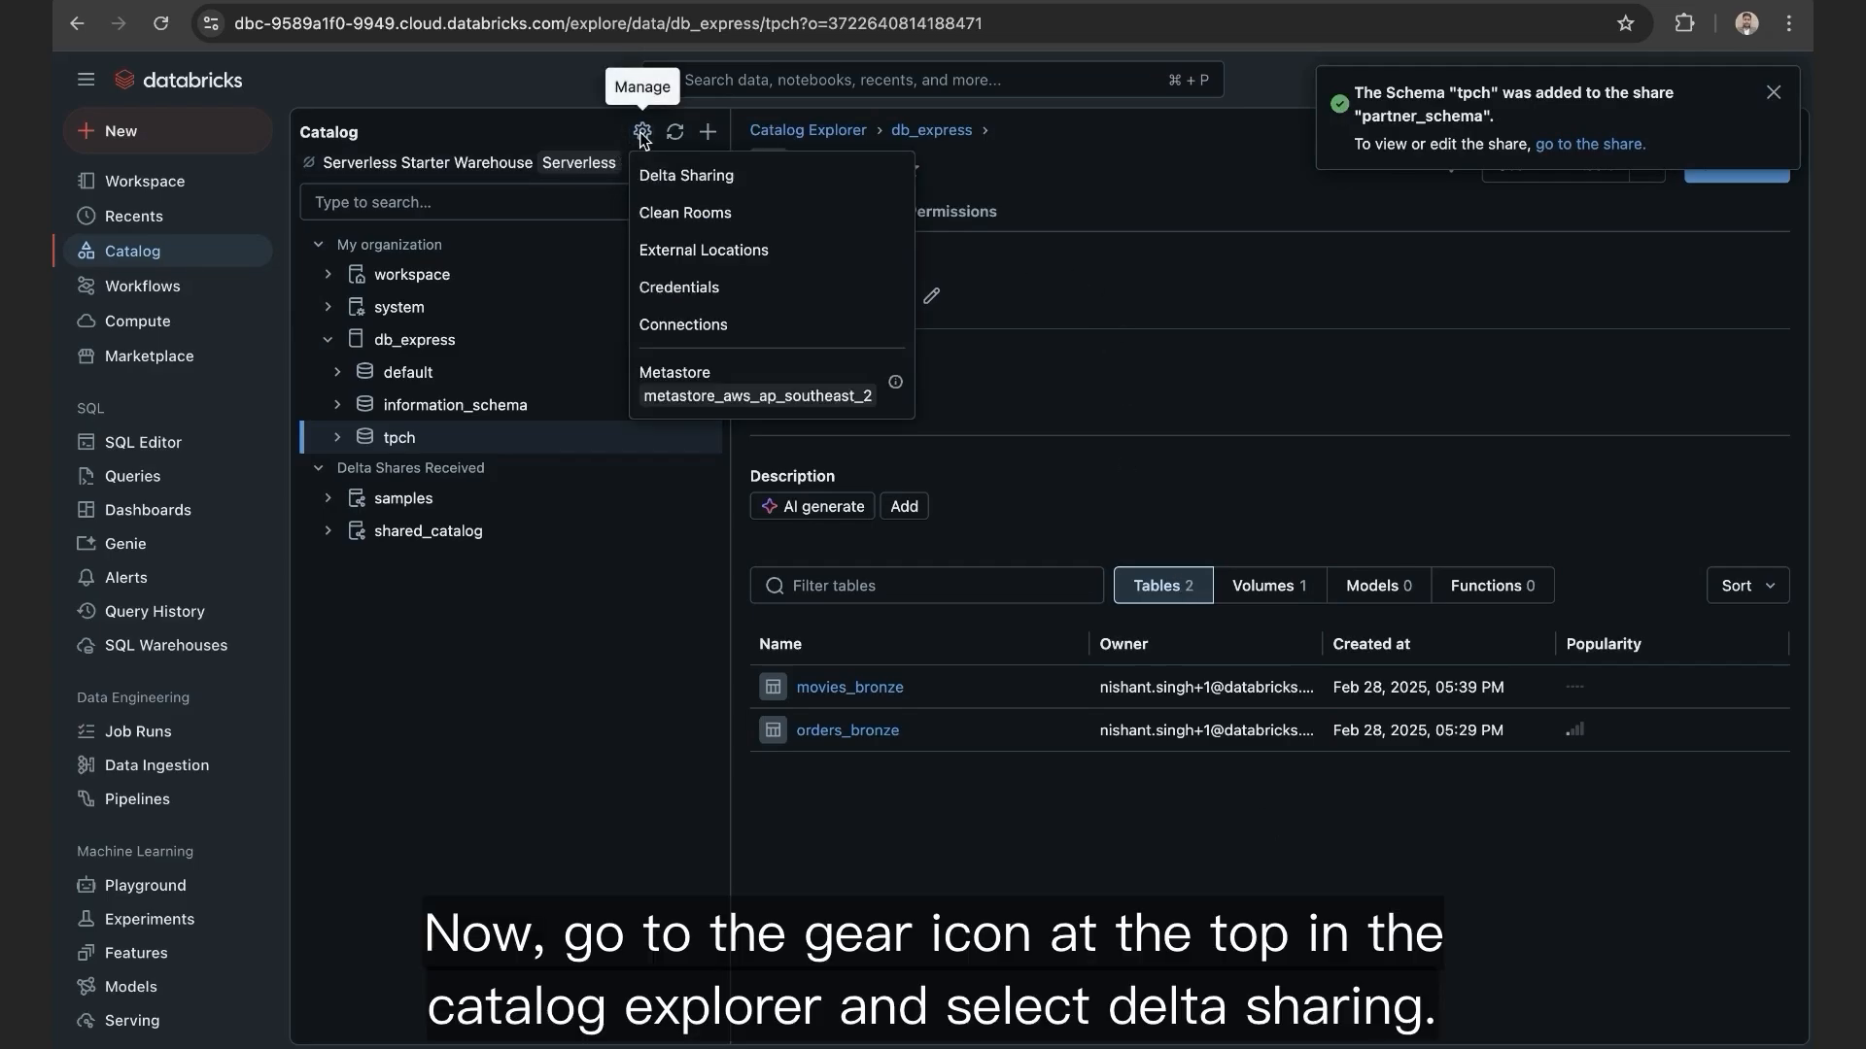
pyautogui.click(677, 177)
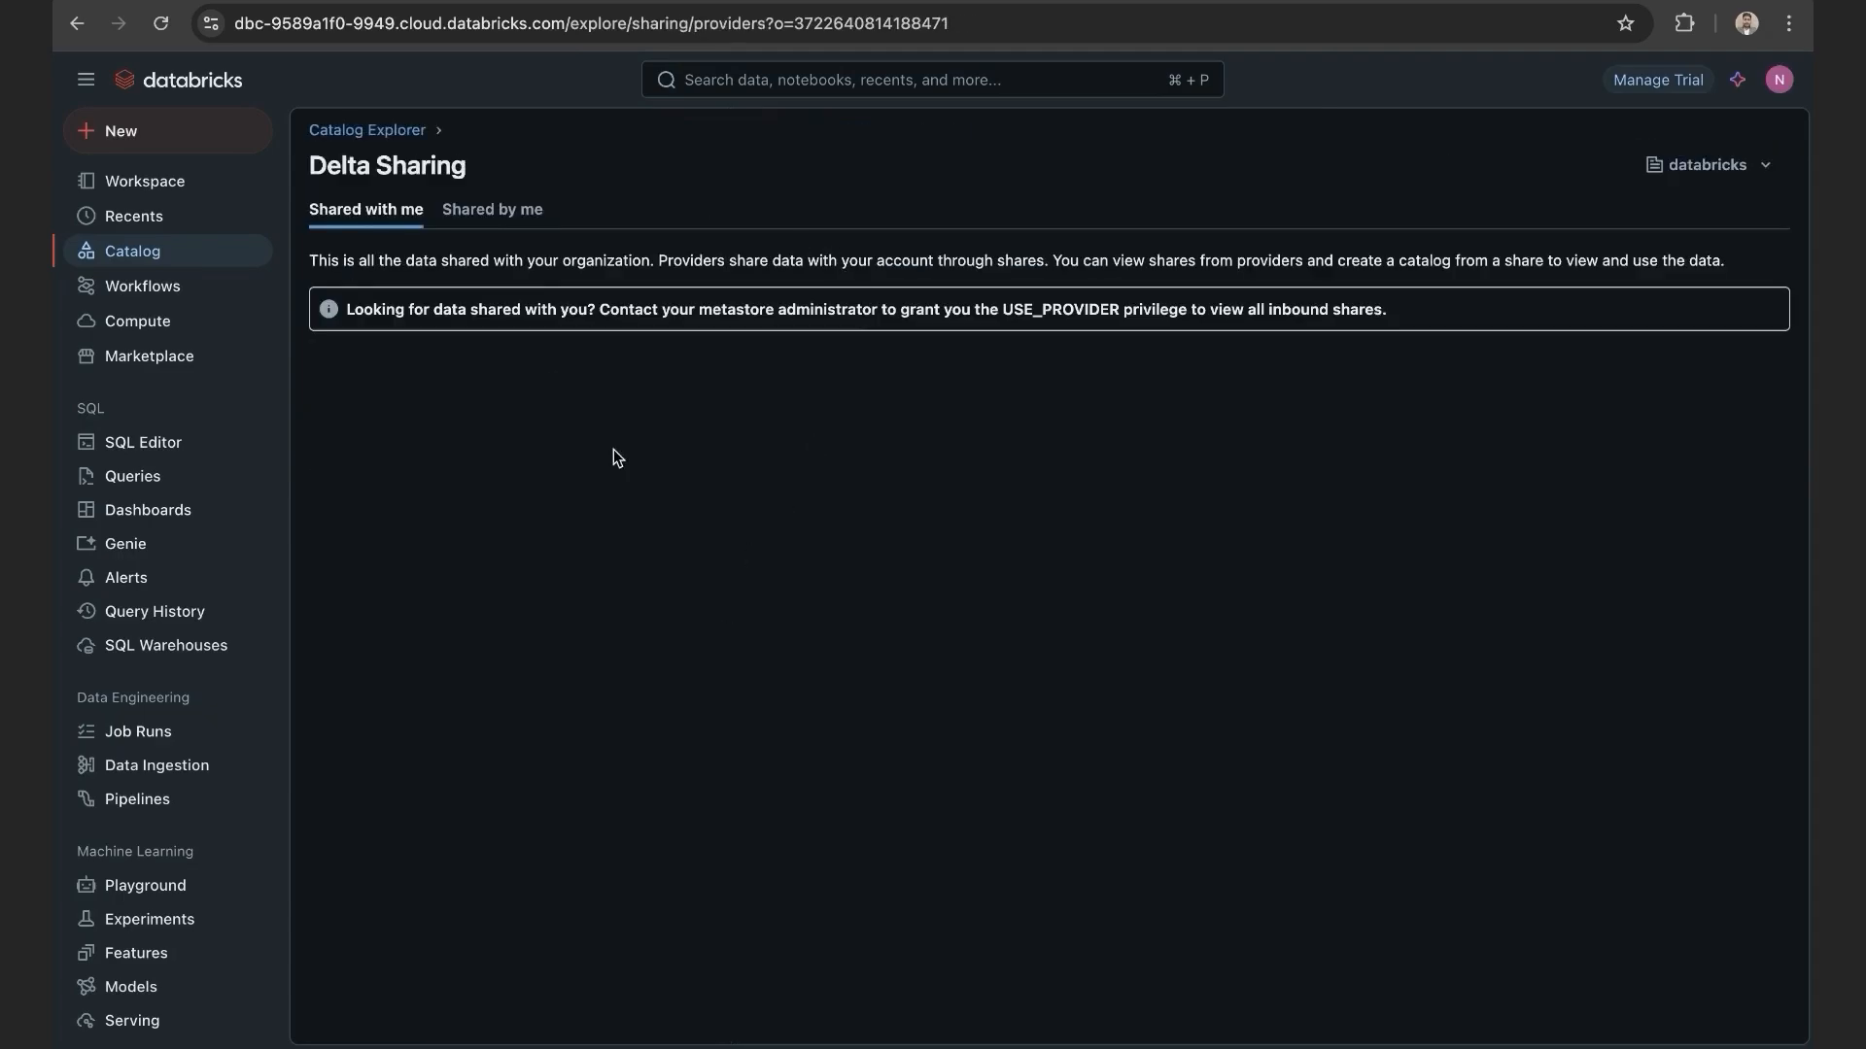
pyautogui.click(503, 216)
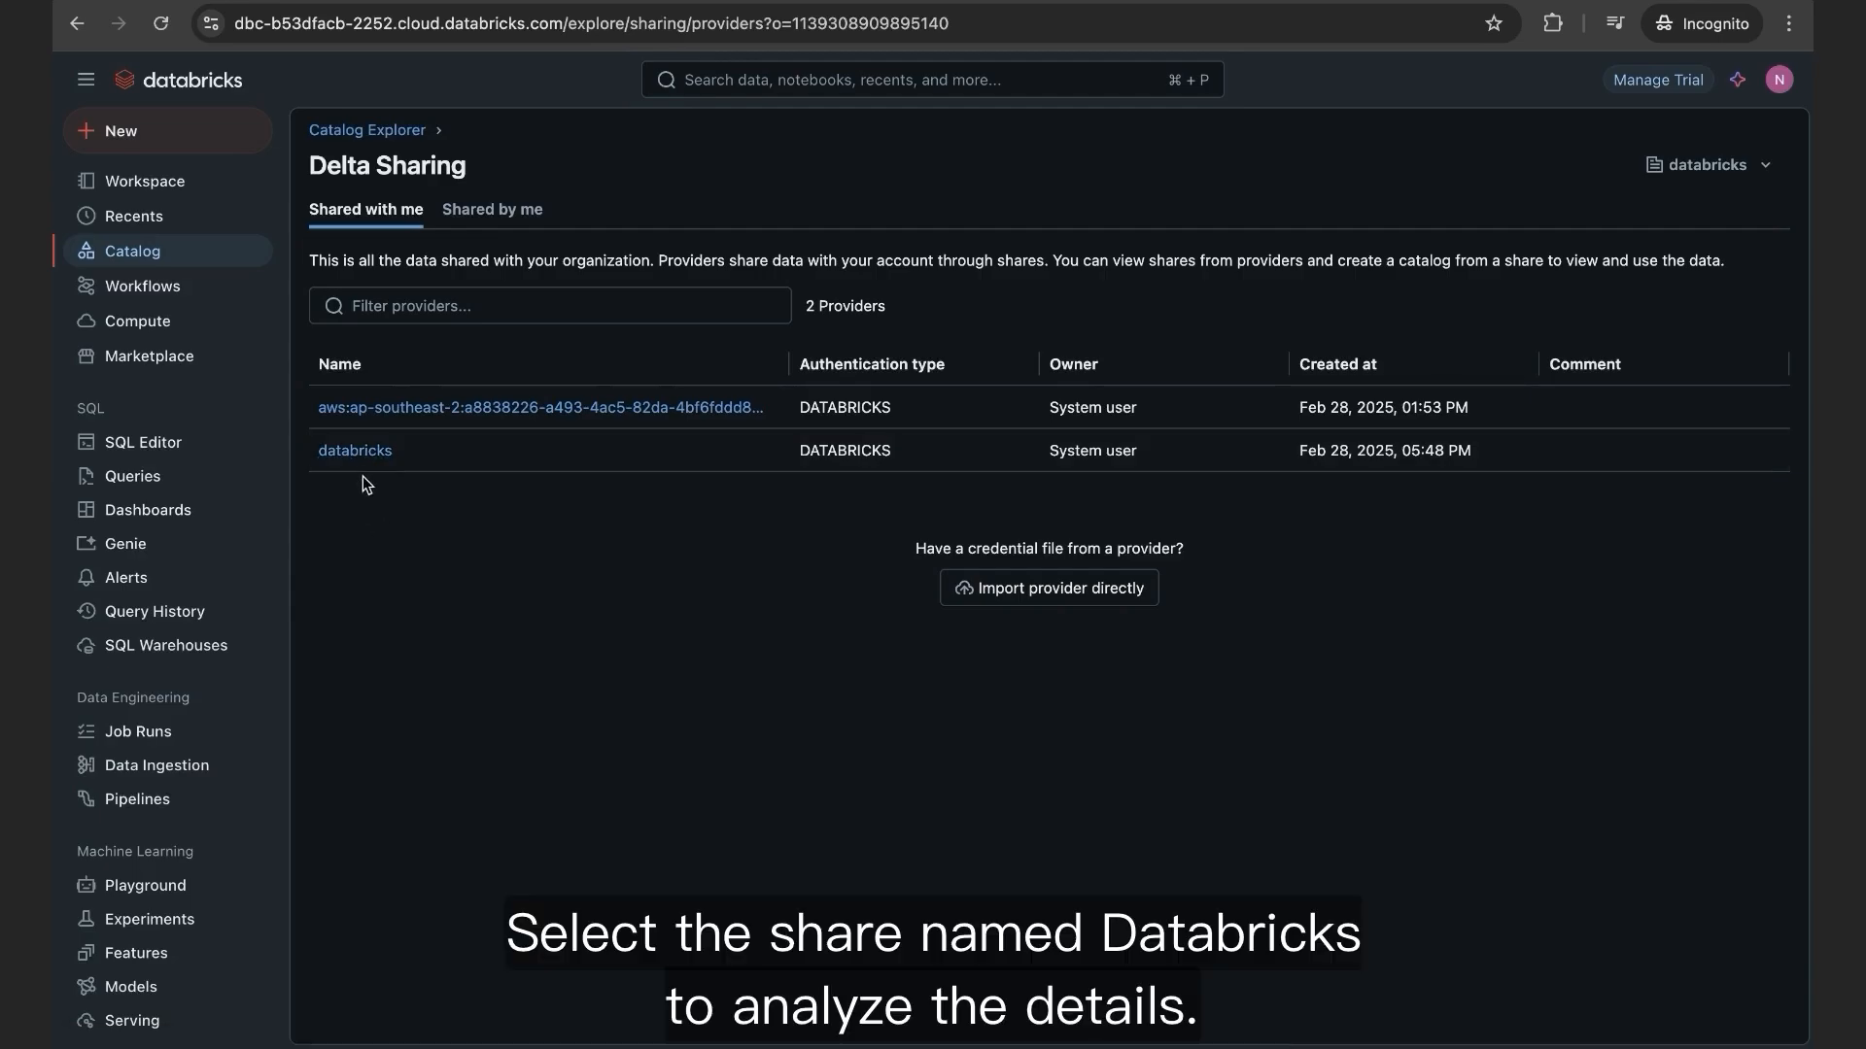
# Step: Open the databricks provider to see its partner_schema share
pyautogui.click(354, 452)
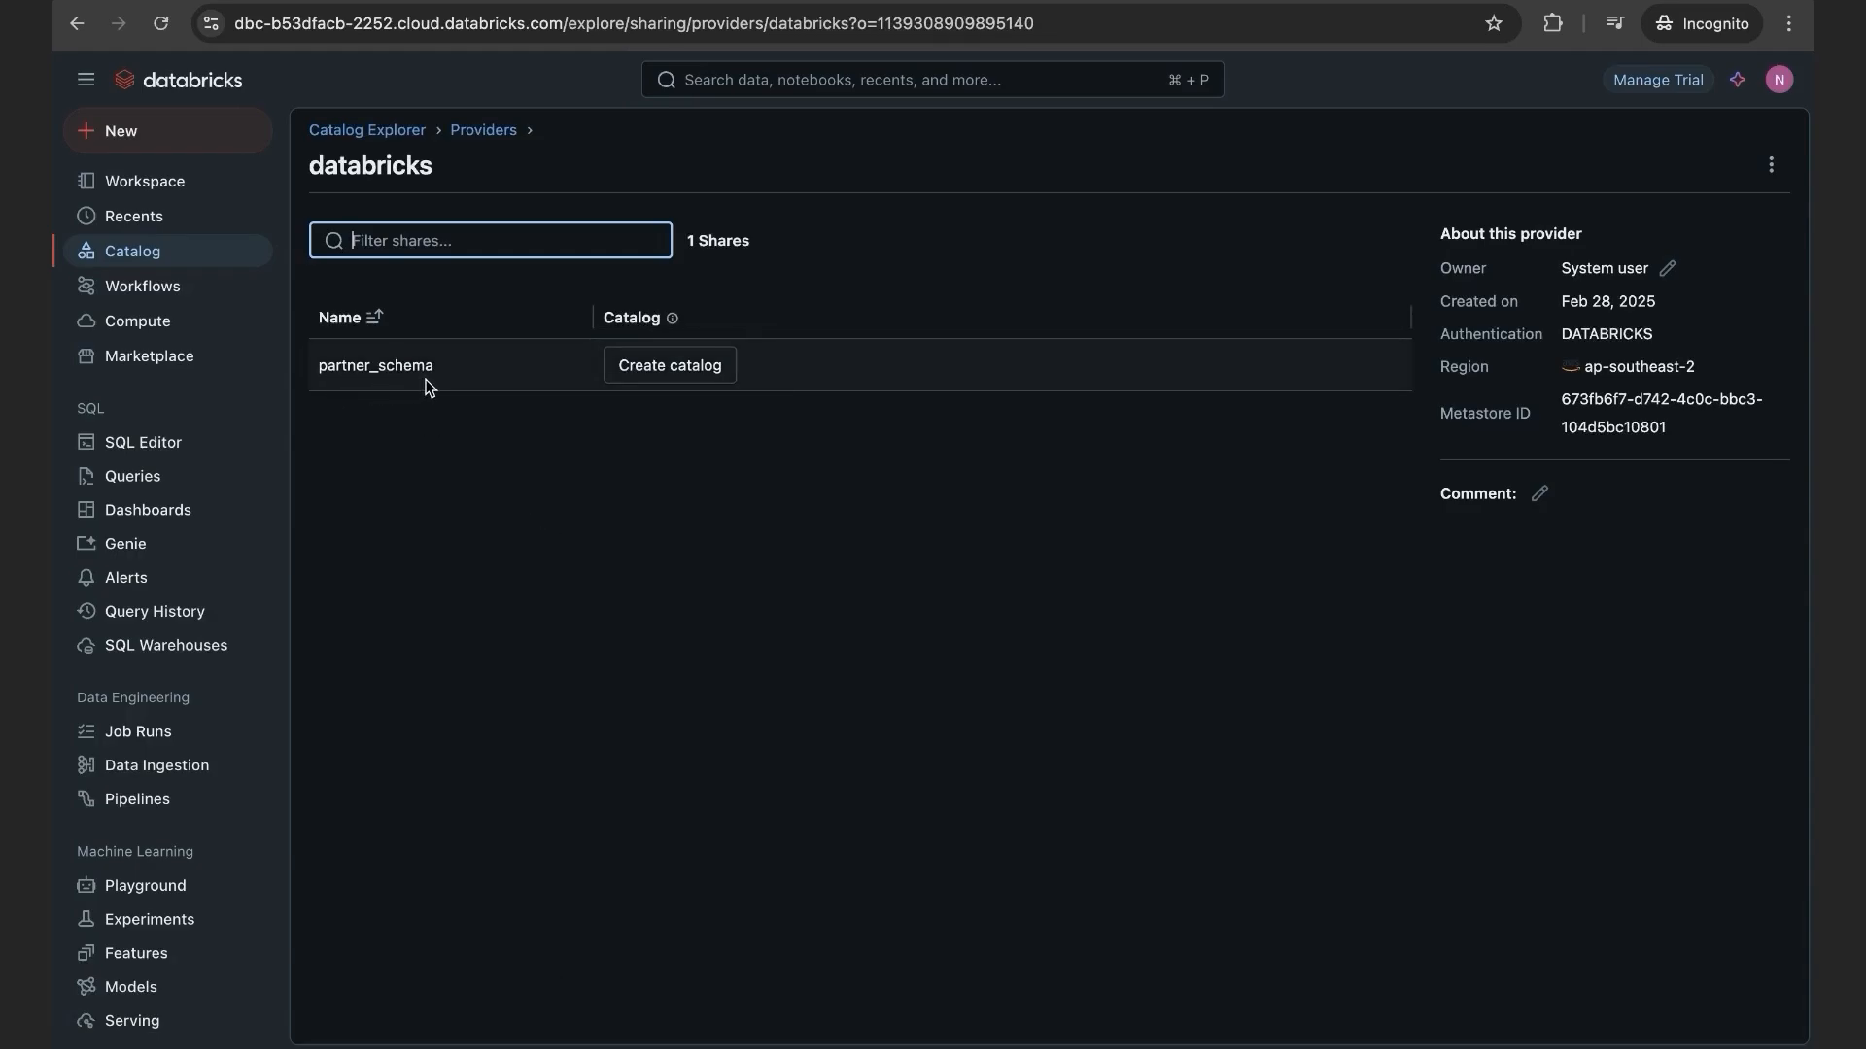
# Step: Mount the received partner_schema share as a new catalog named testdb
pyautogui.click(680, 379)
pyautogui.click(691, 620)
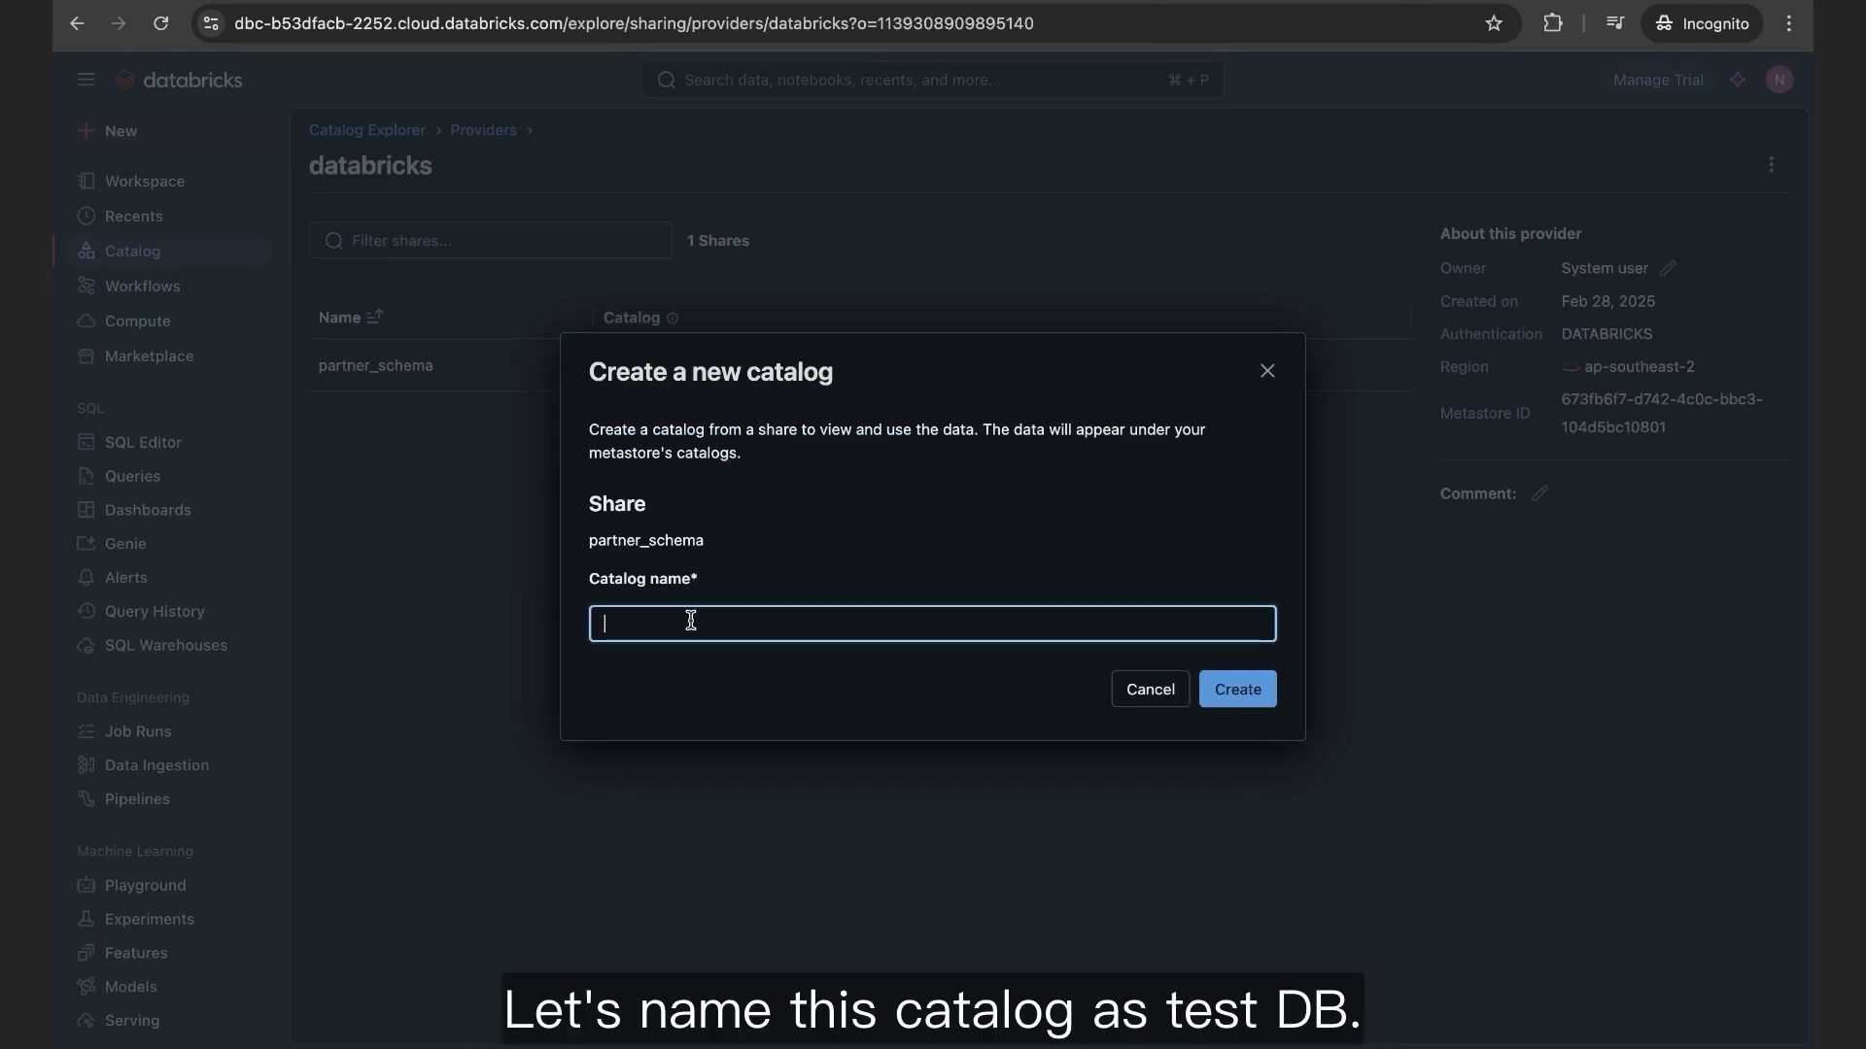
pyautogui.write('testdb')
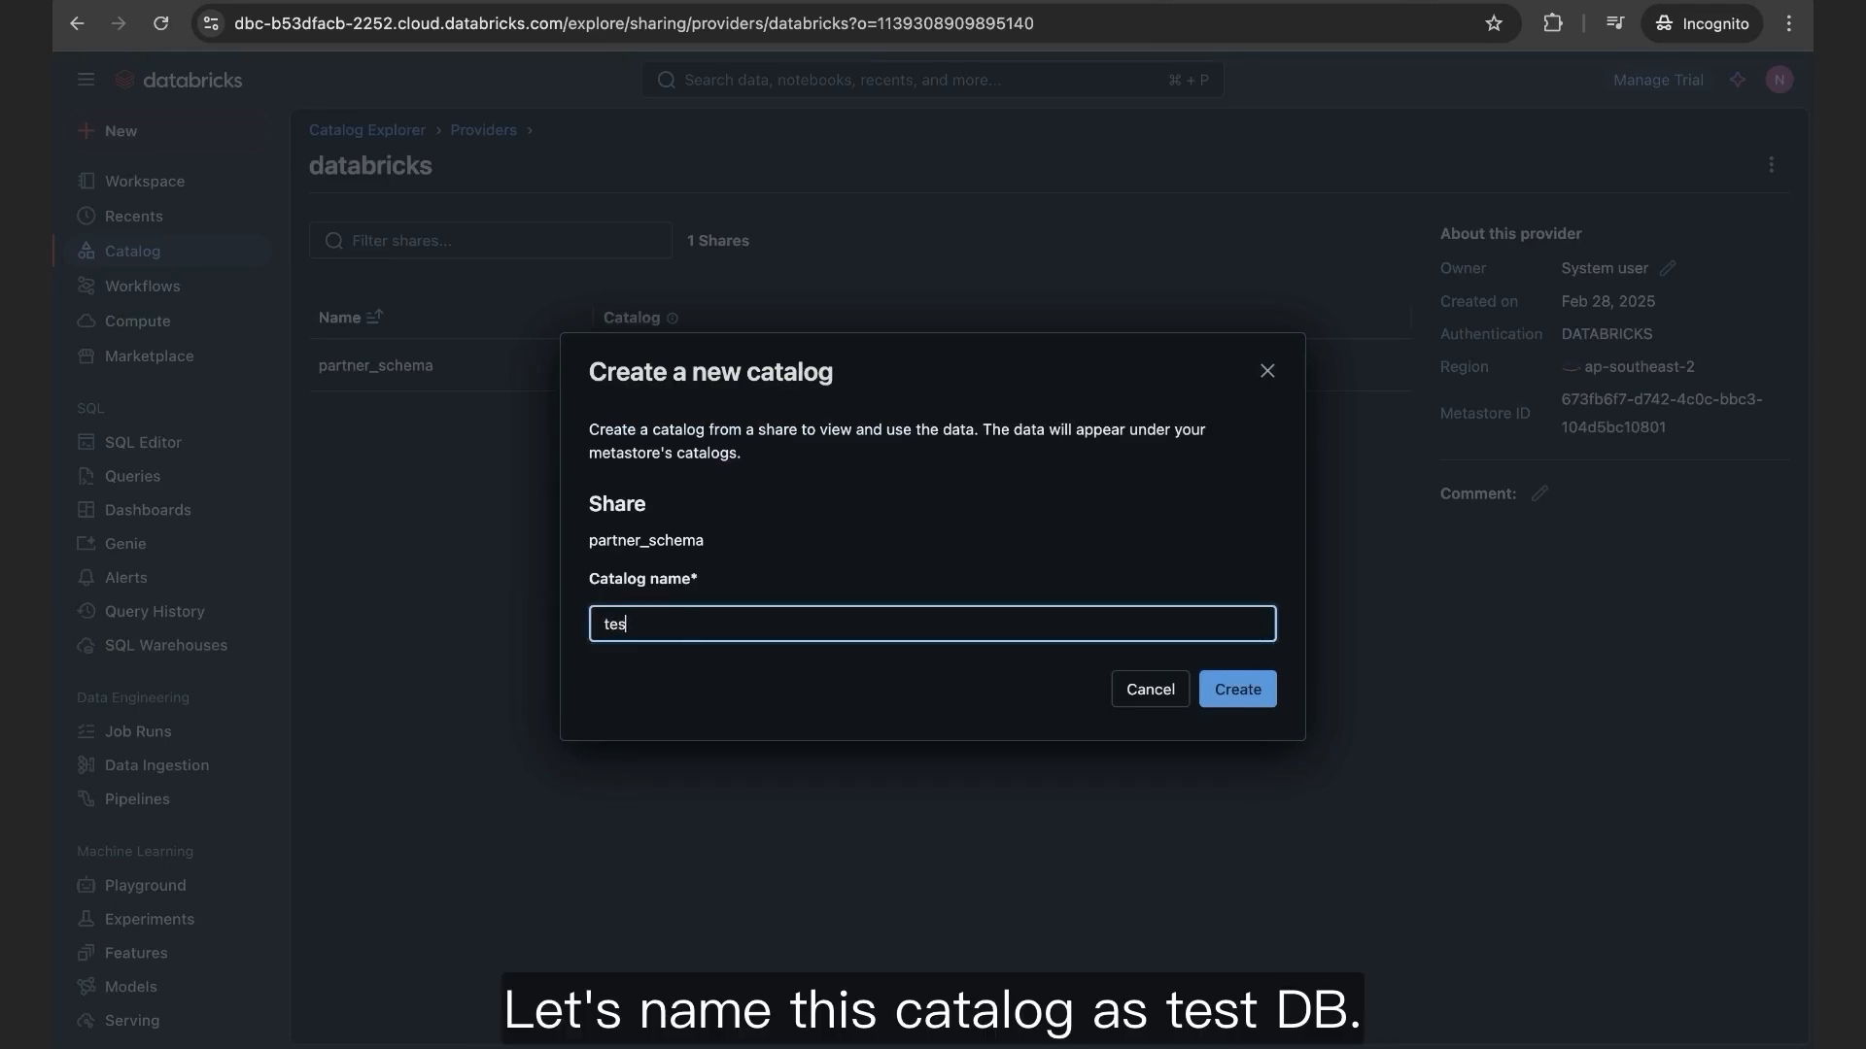
pyautogui.click(1220, 690)
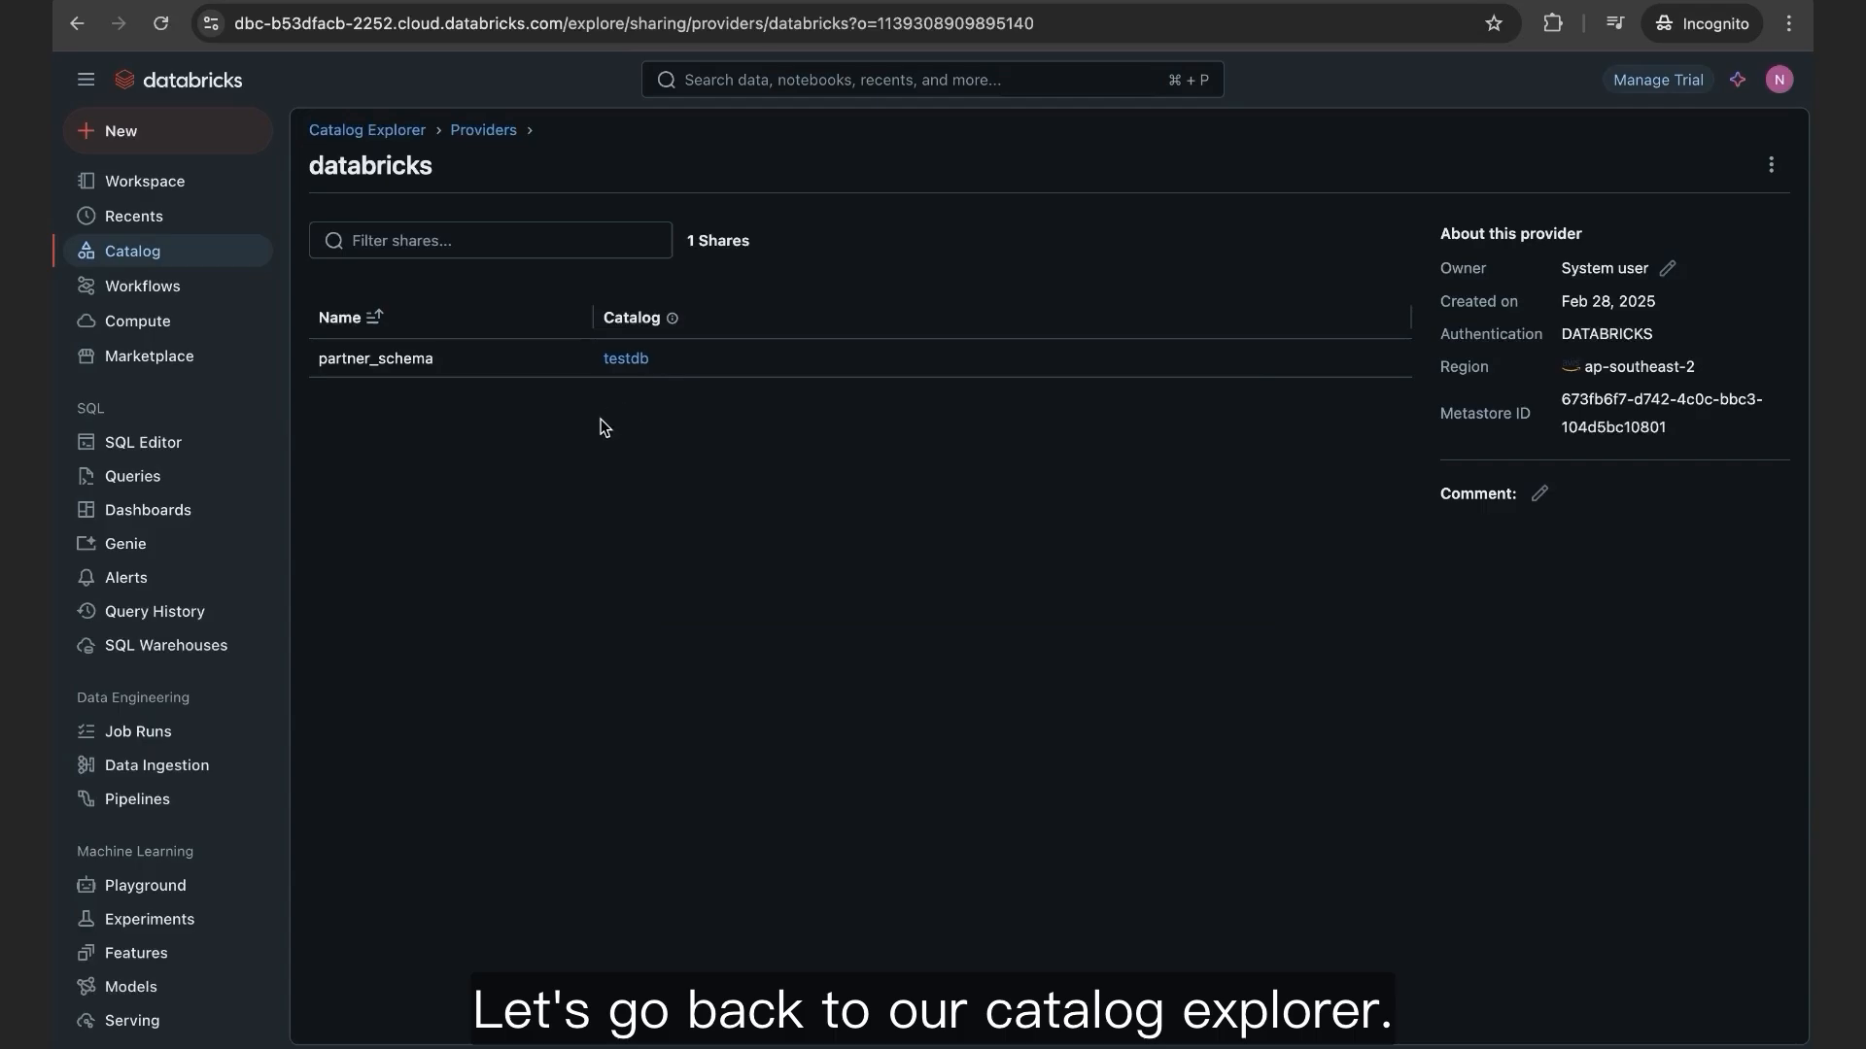
# Step: Navigate from the catalog overview through testdb > tpch tables to the movies_bronze table overview
pyautogui.click(384, 136)
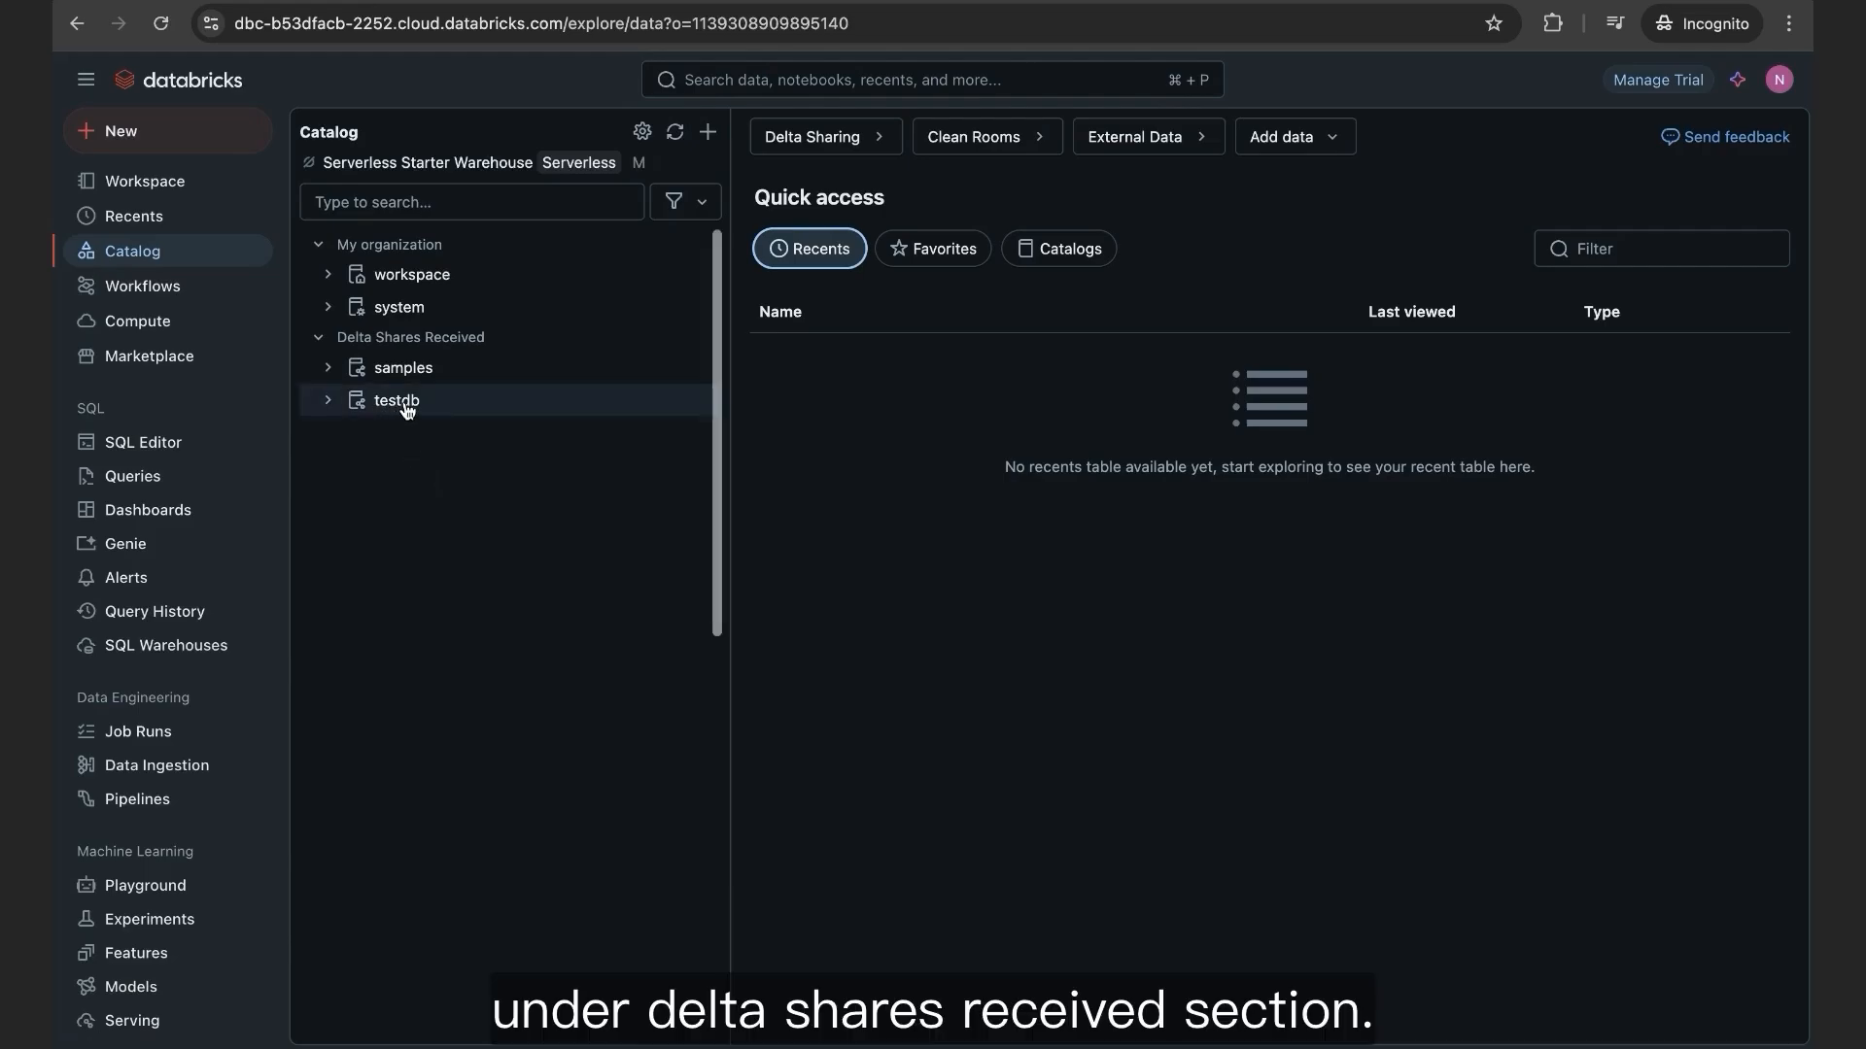
pyautogui.click(327, 403)
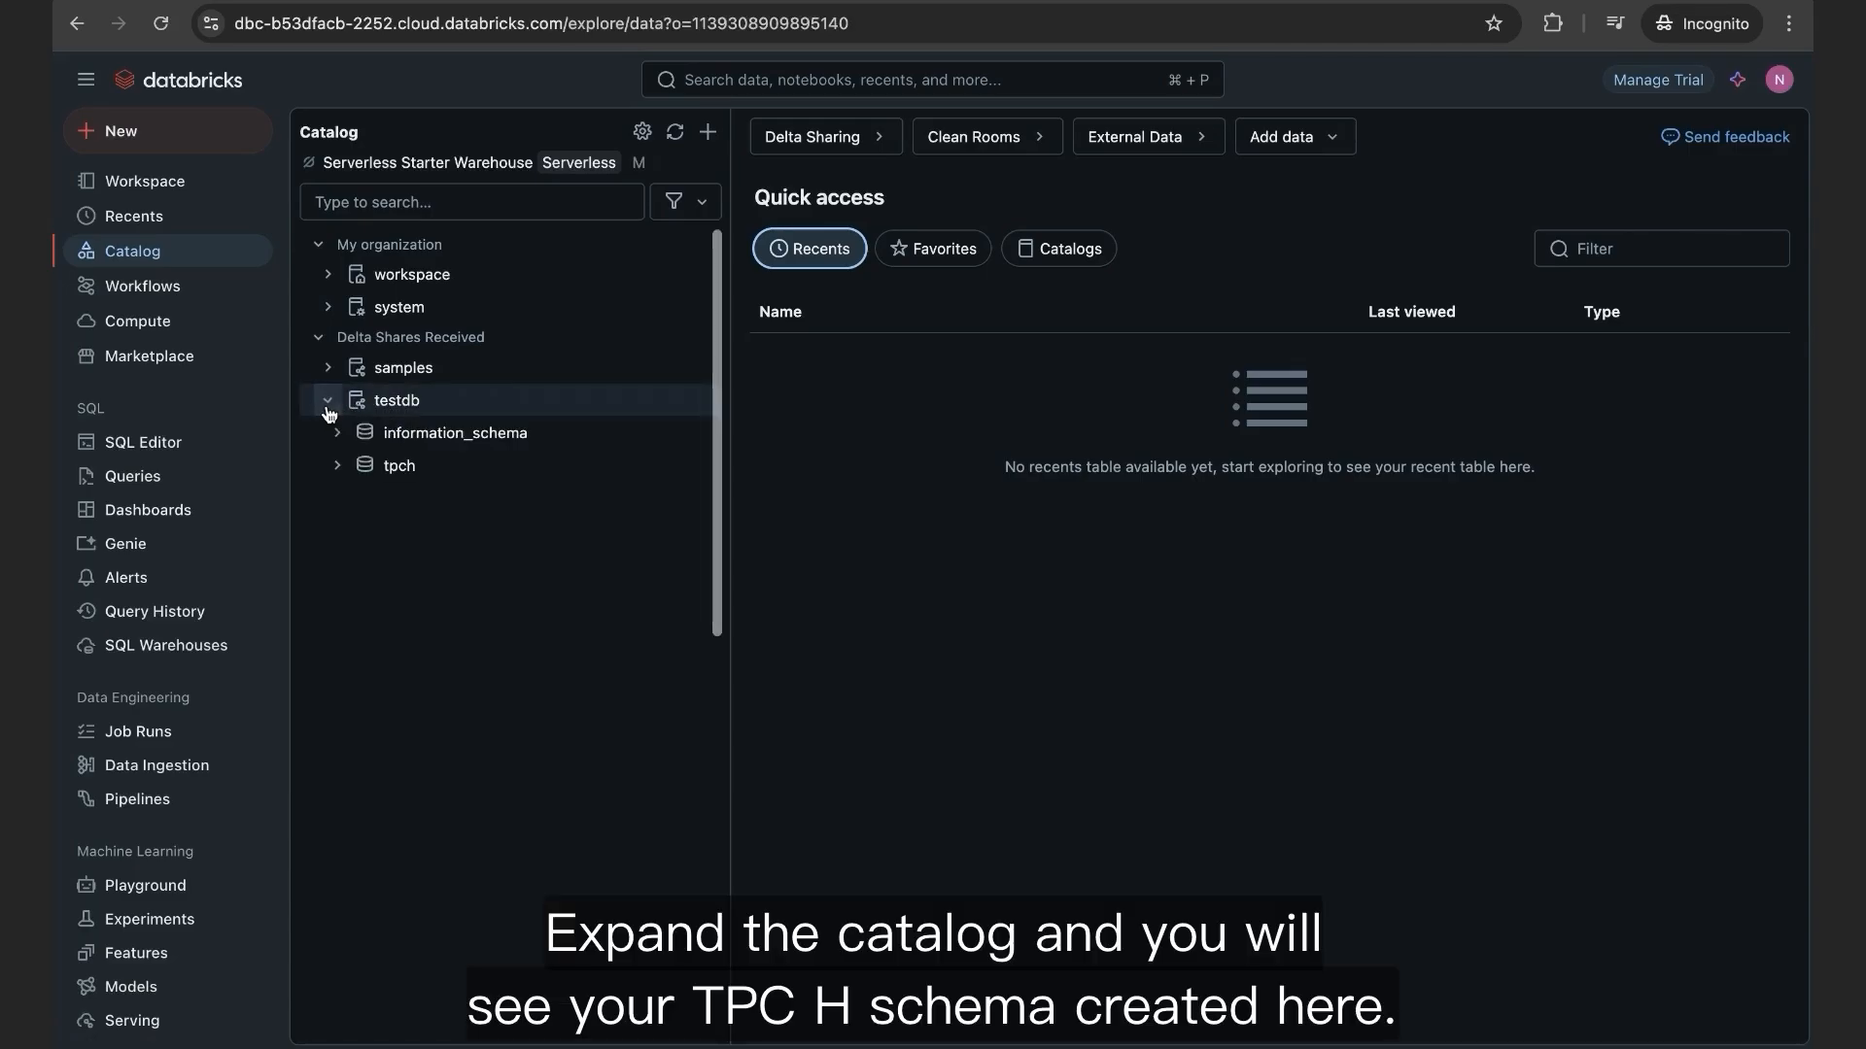
pyautogui.click(337, 468)
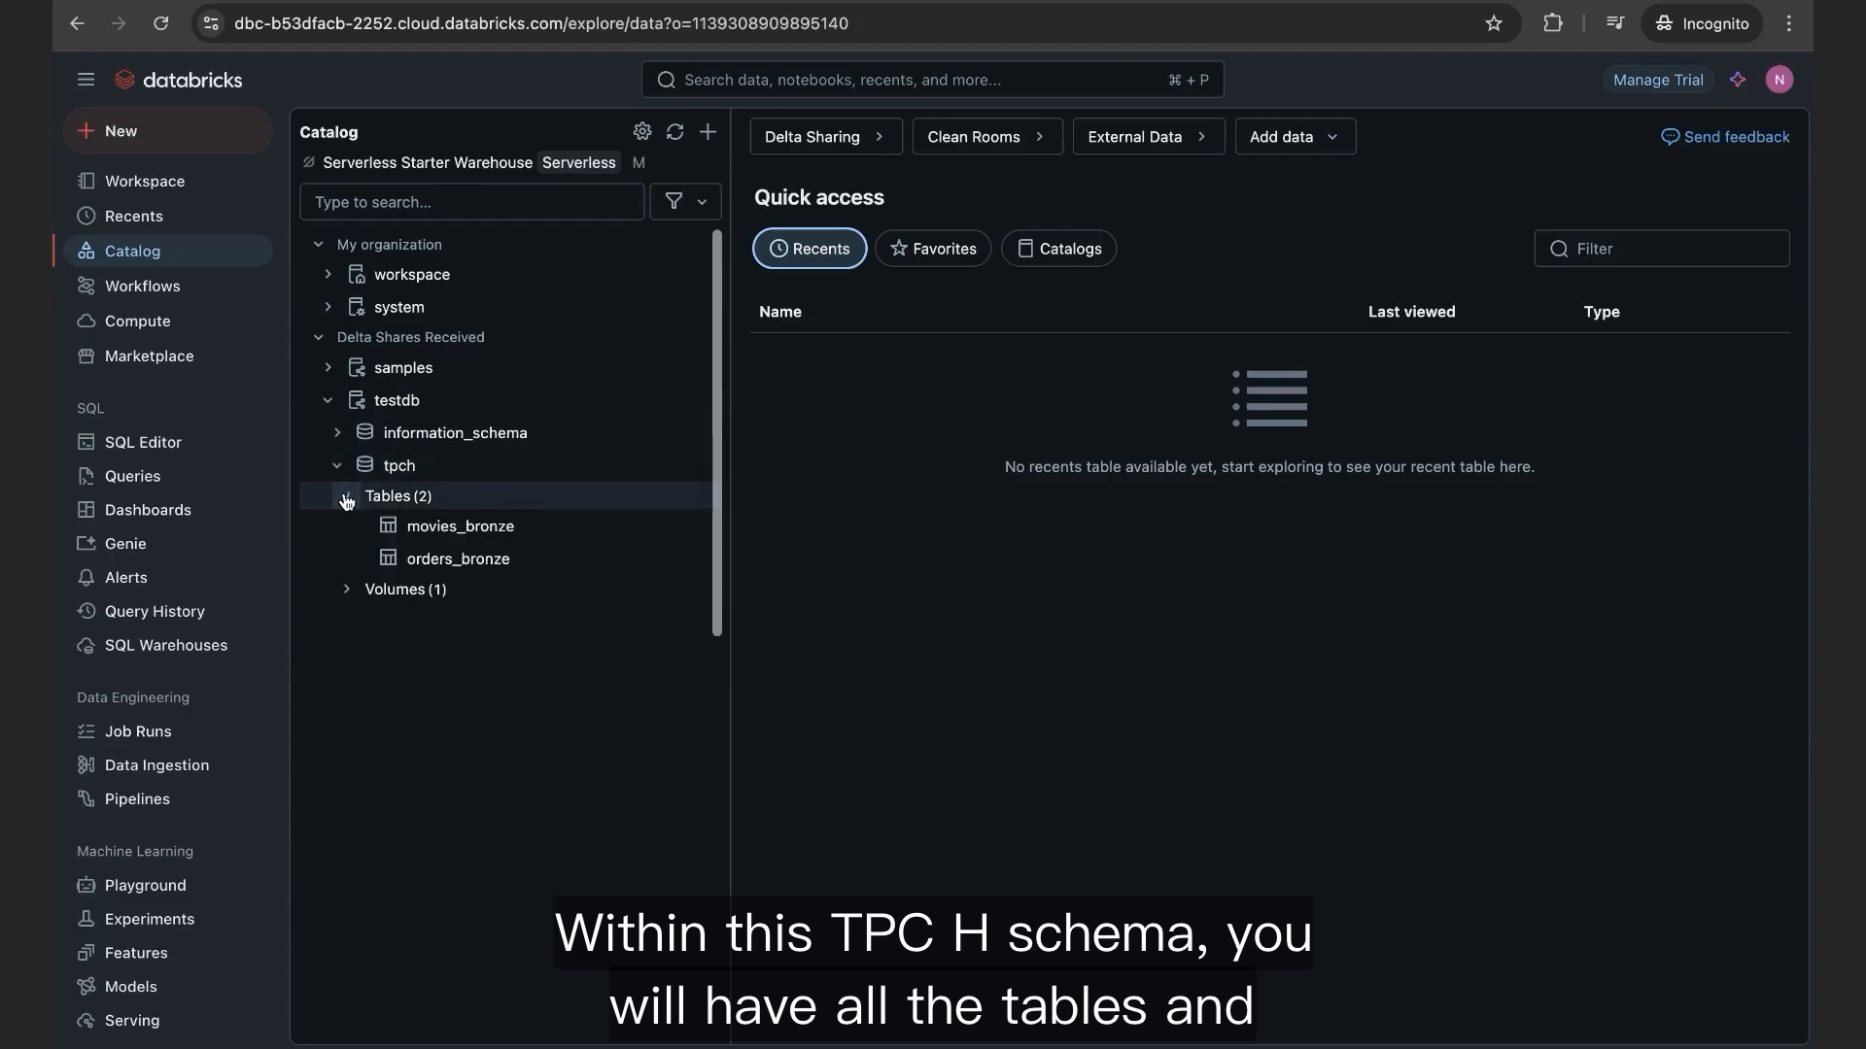
pyautogui.click(346, 588)
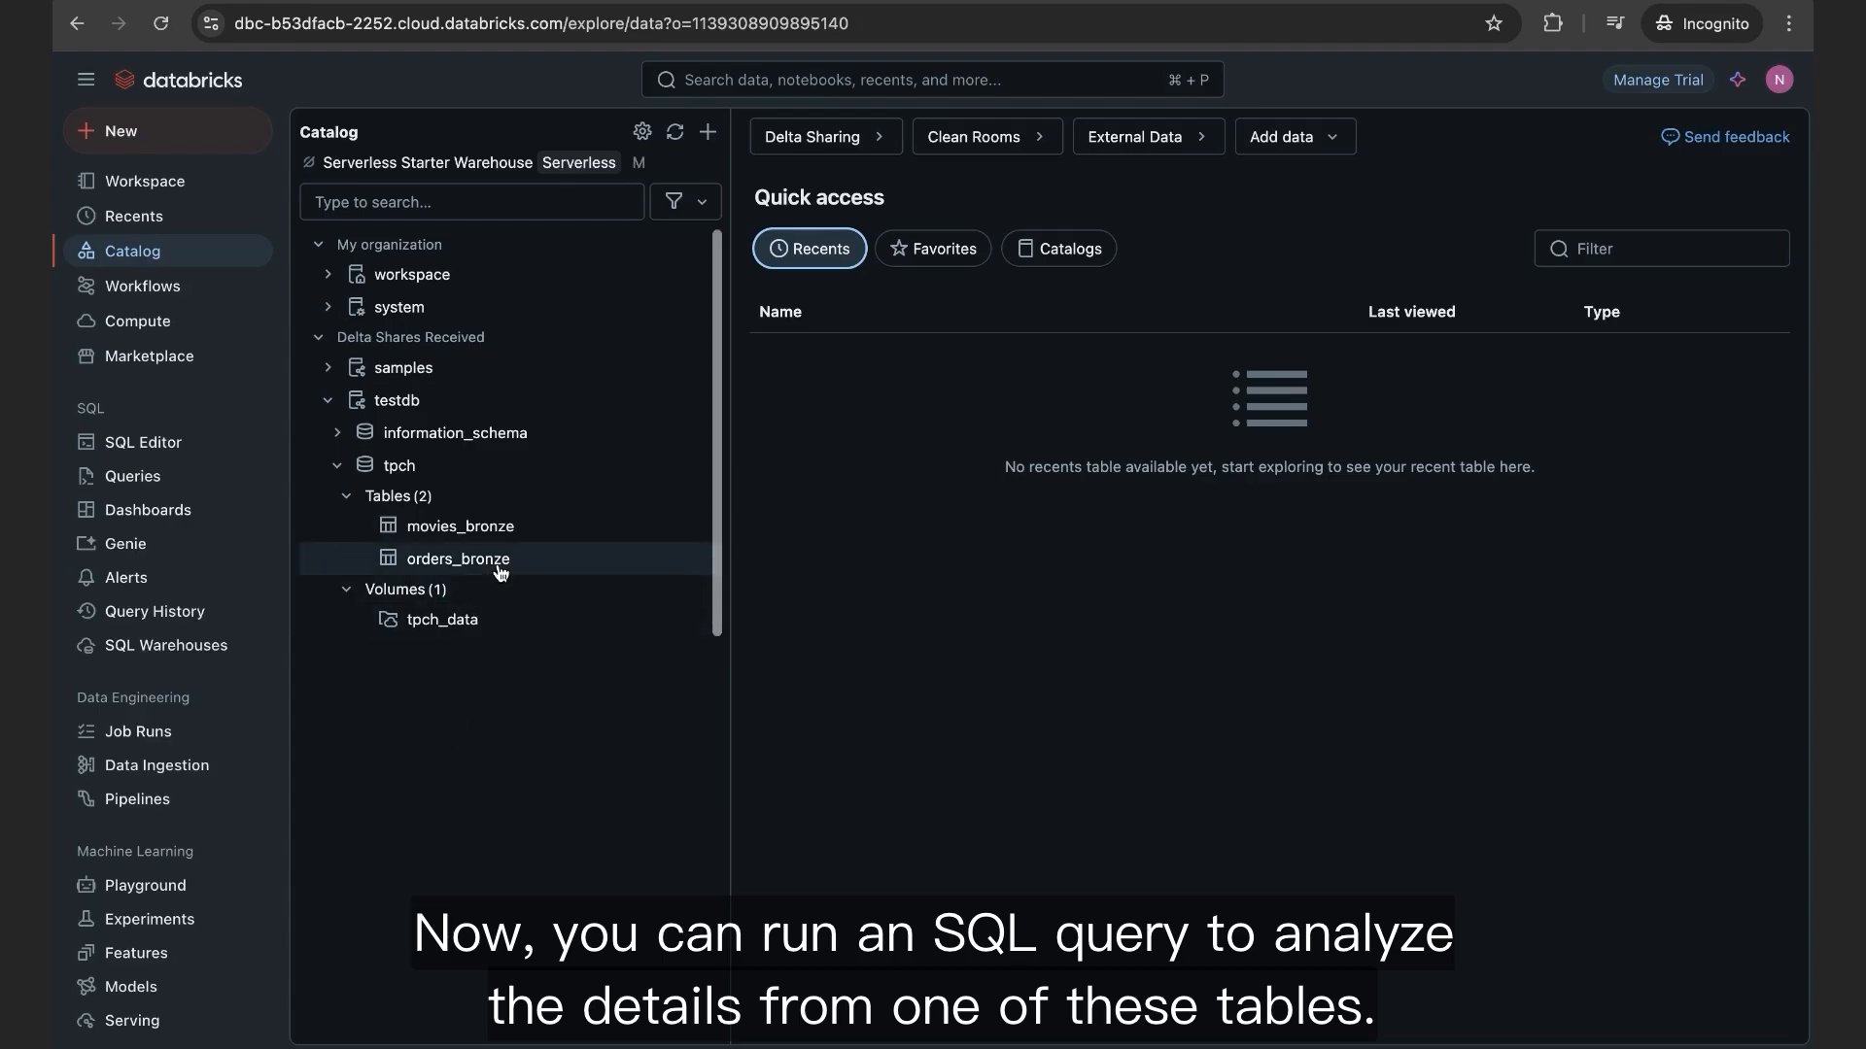
pyautogui.click(460, 528)
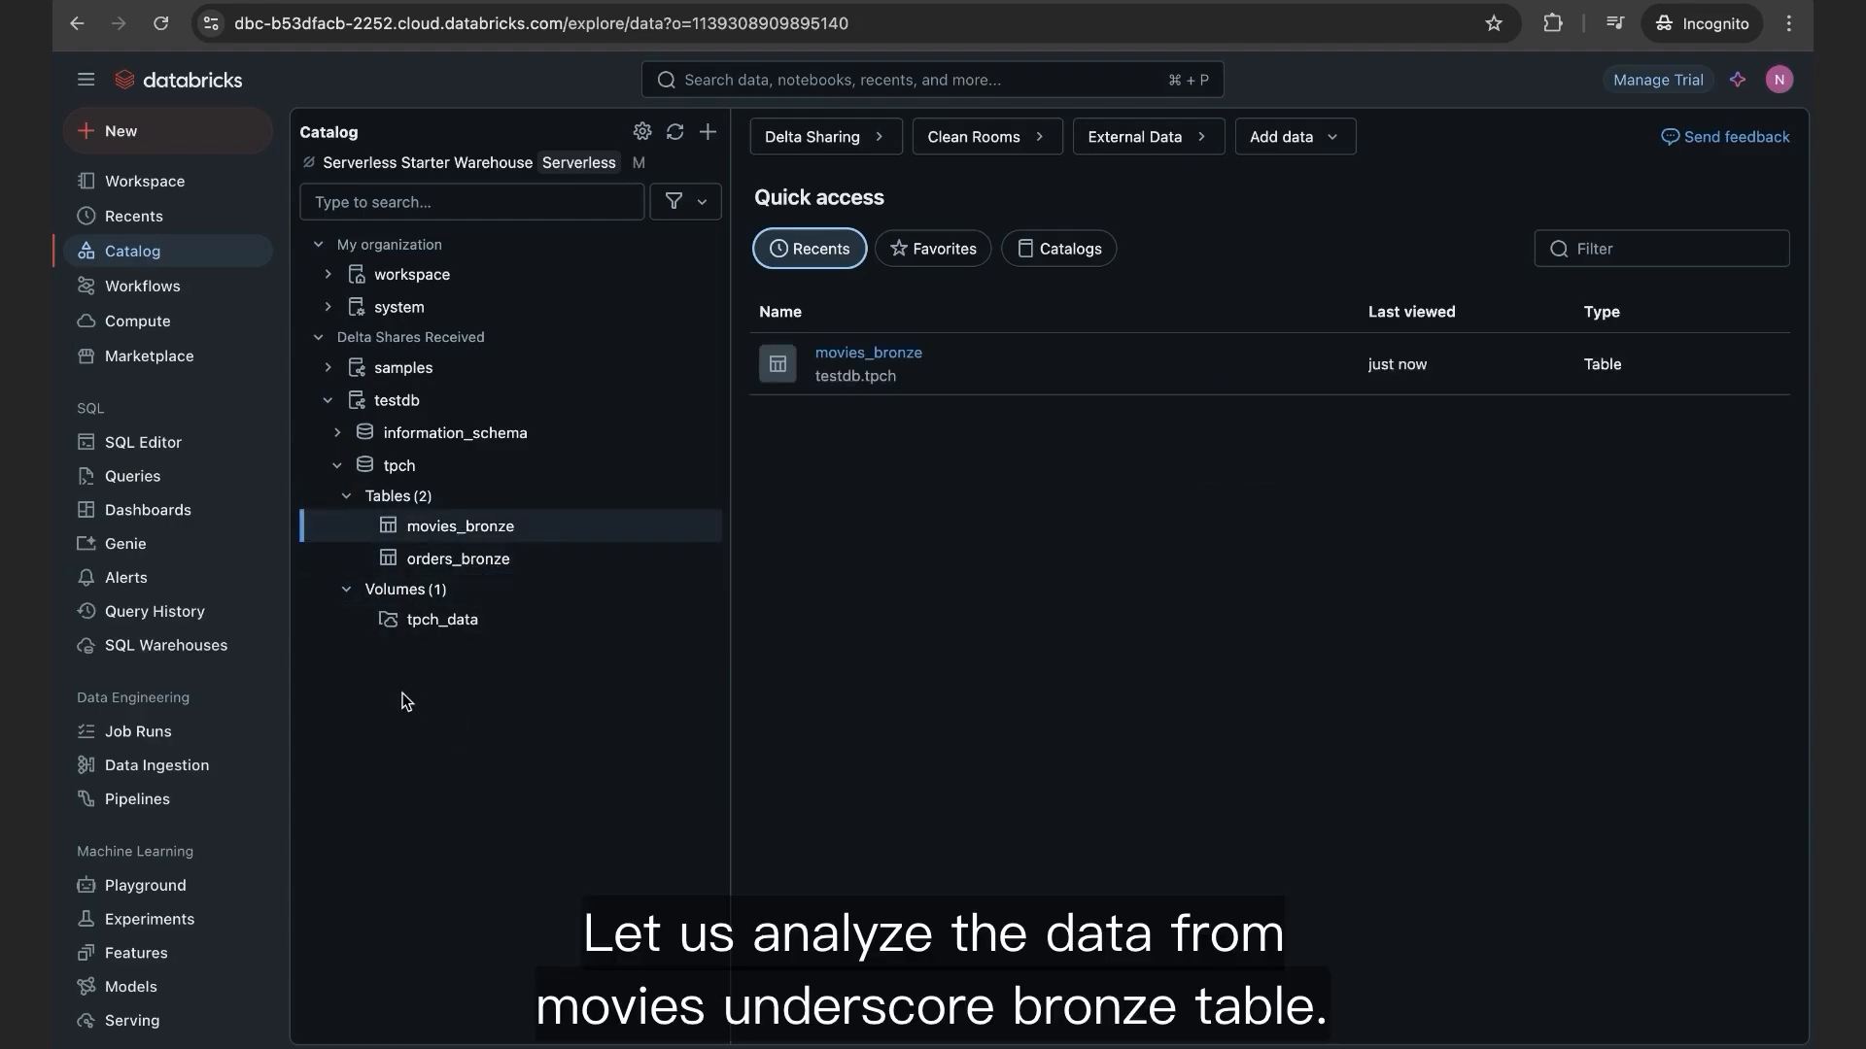
pyautogui.click(486, 536)
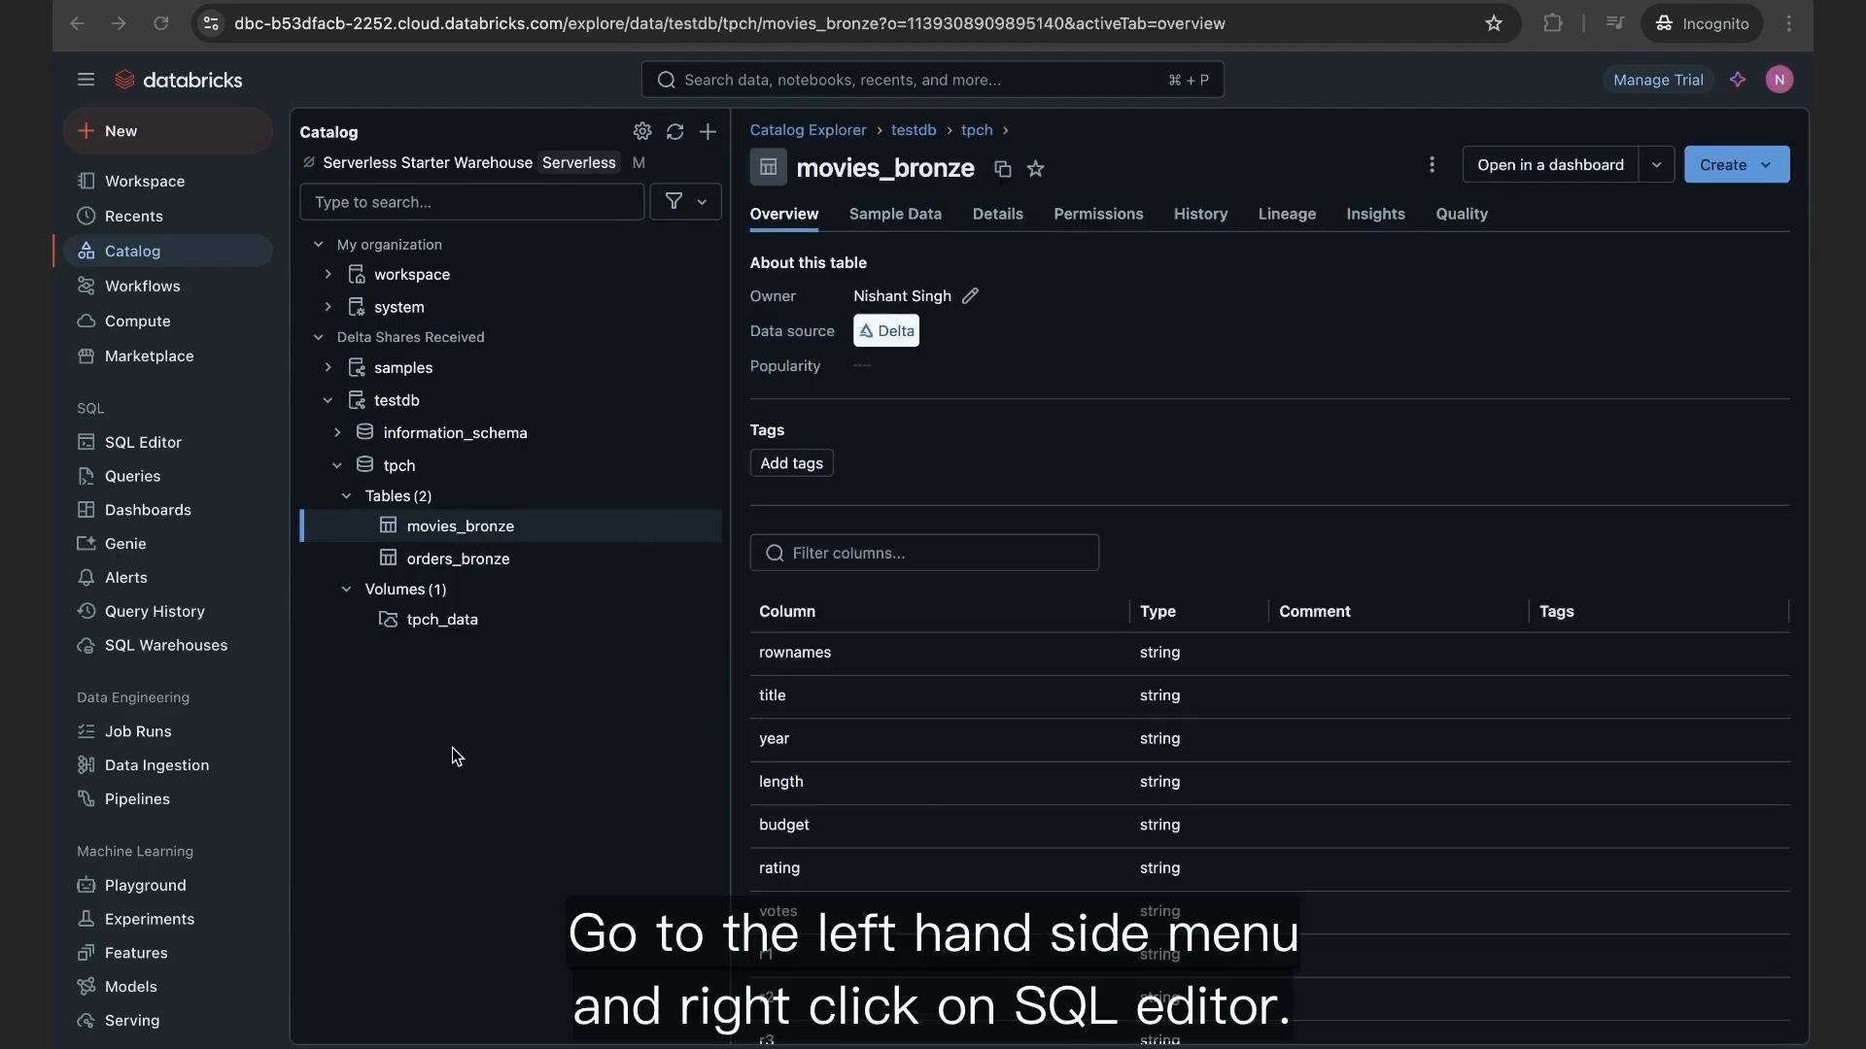
# Step: Open the SQL Editor in a new browser tab
pyautogui.rightClick(165, 449)
pyautogui.click(199, 457)
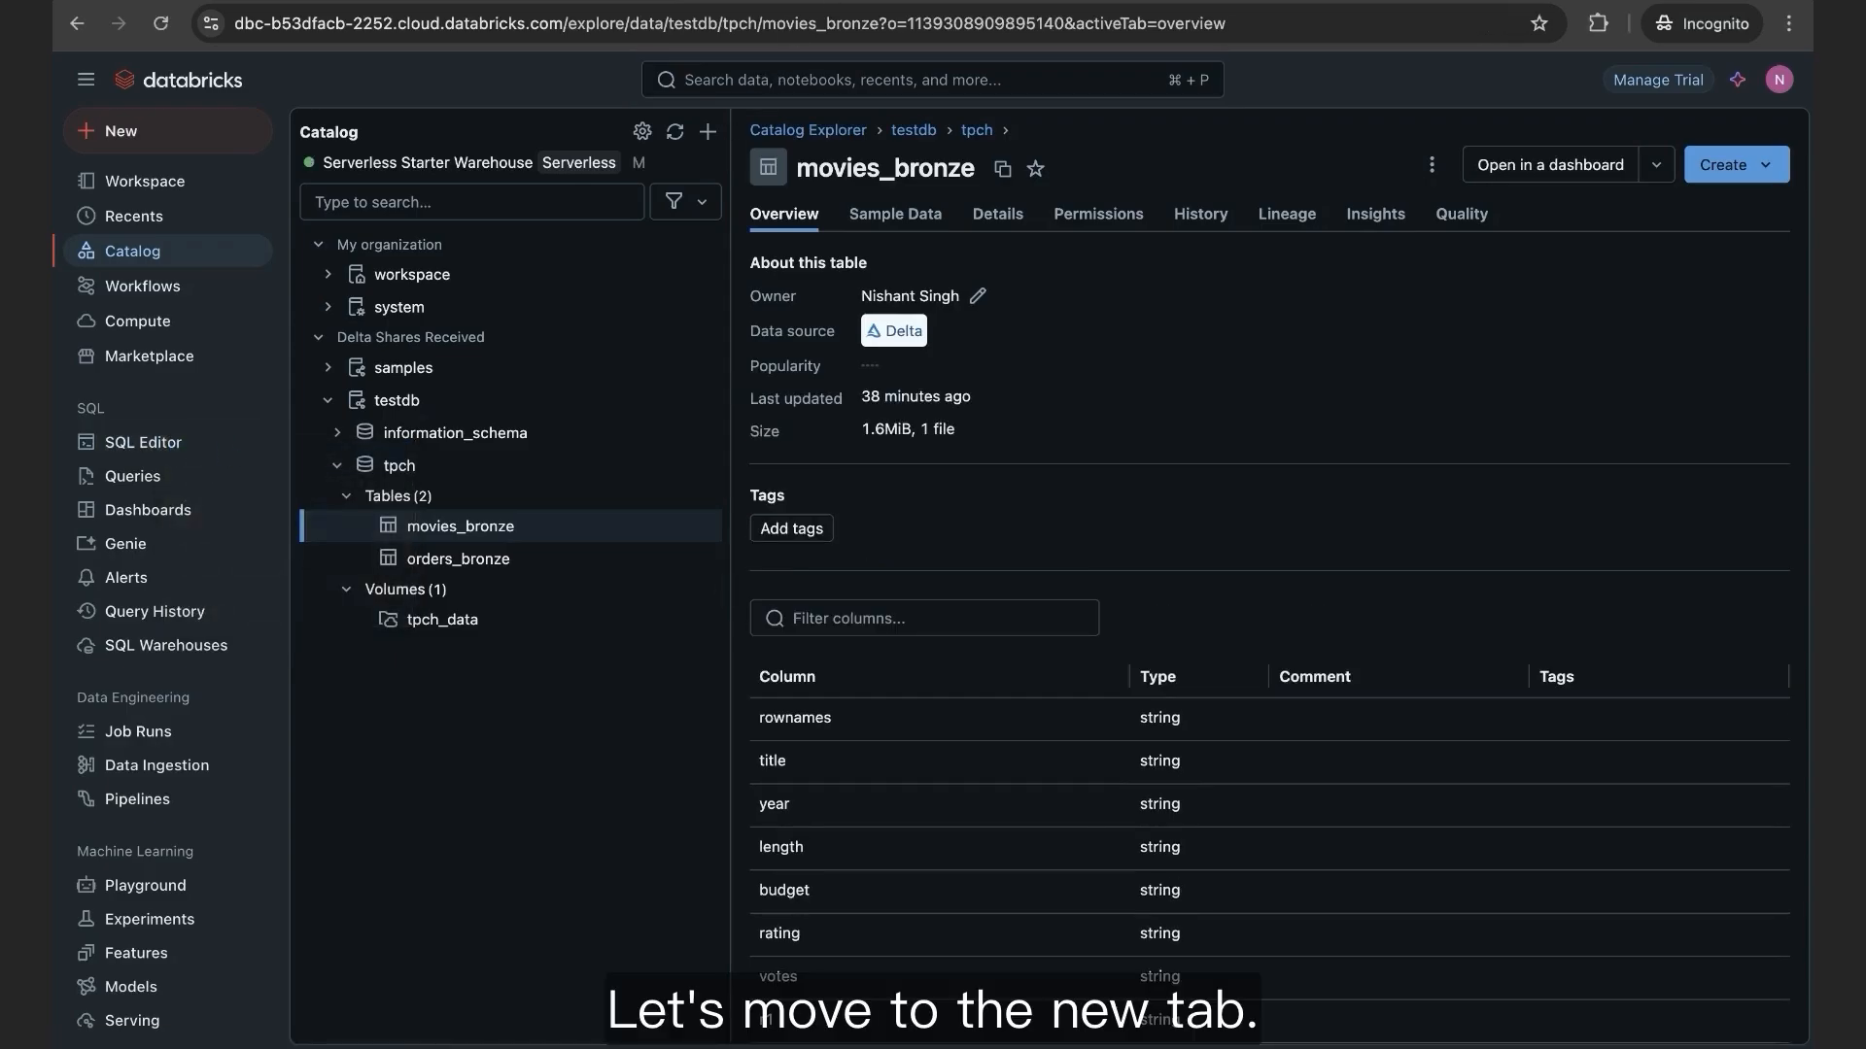
pyautogui.click(817, 2)
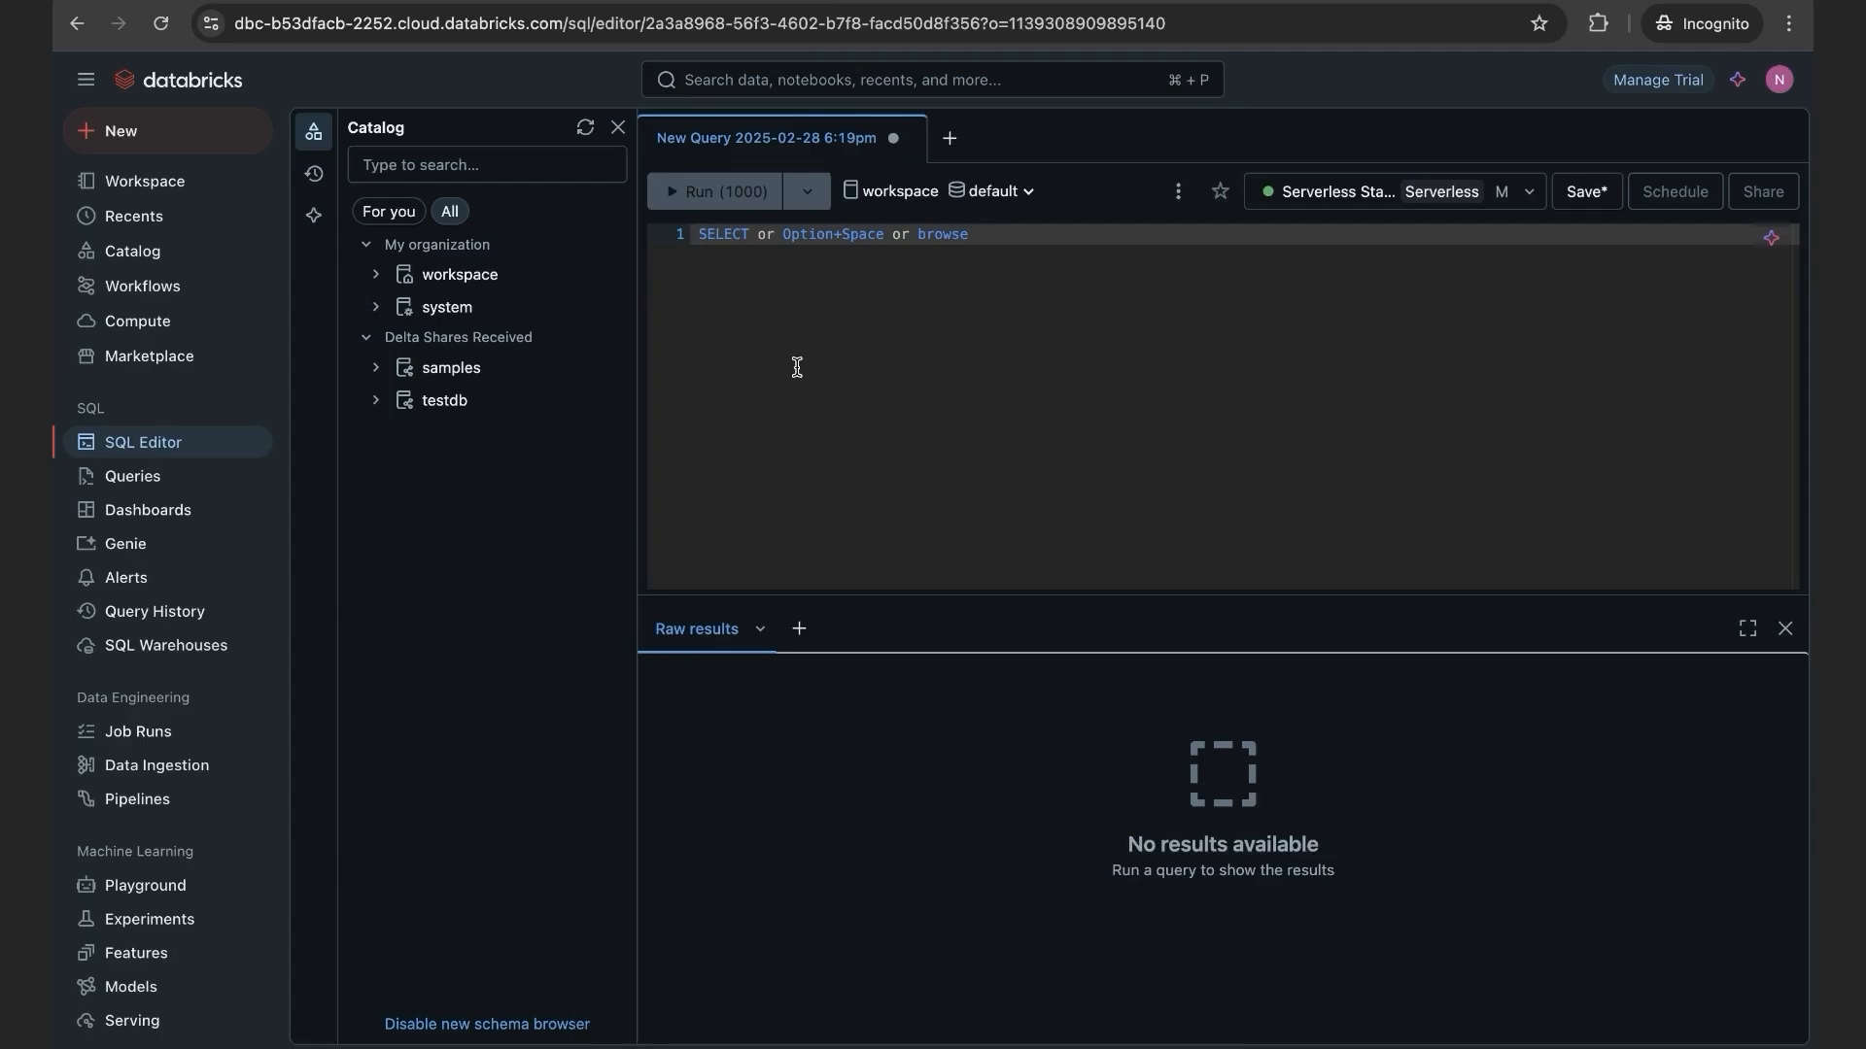
# Step: Run SELECT * FROM testdb.tpch.movies_bronze; and scan the returned movie columns
pyautogui.write('SELECT * FROM testdb.tpch.movies_bronze;')
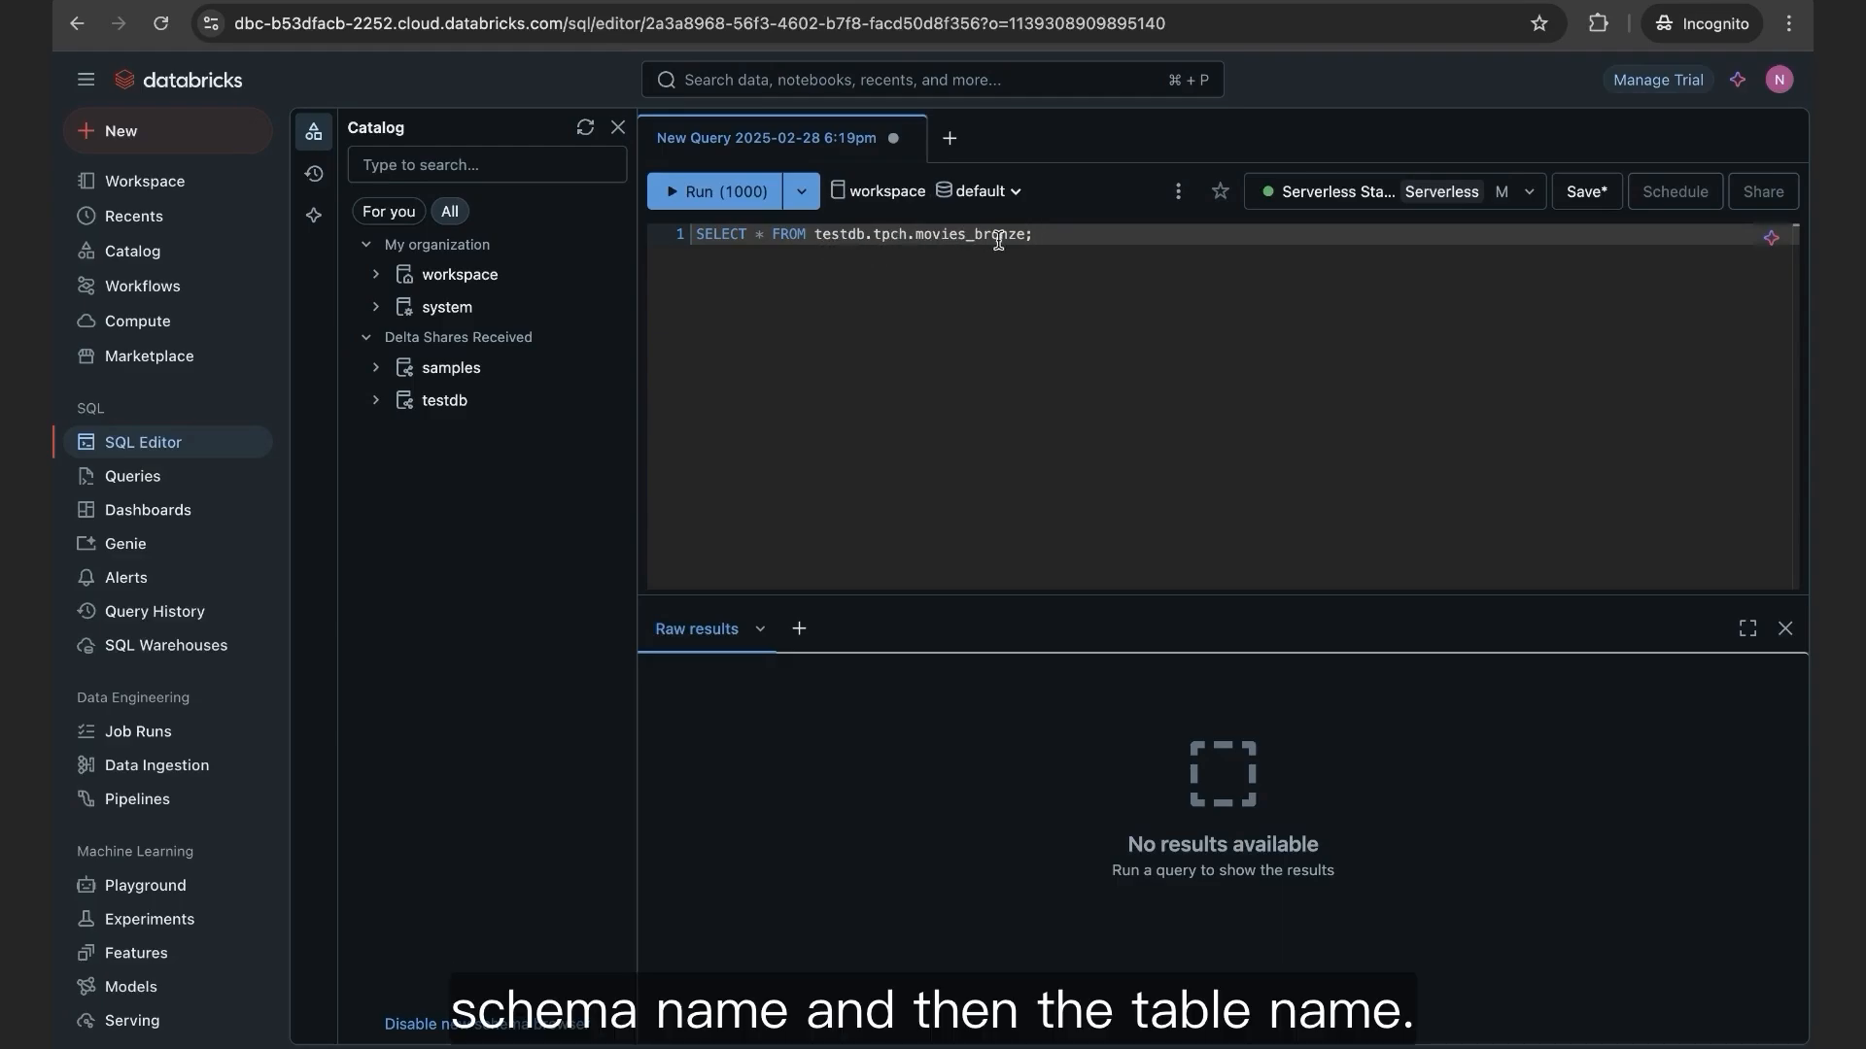
pyautogui.click(709, 193)
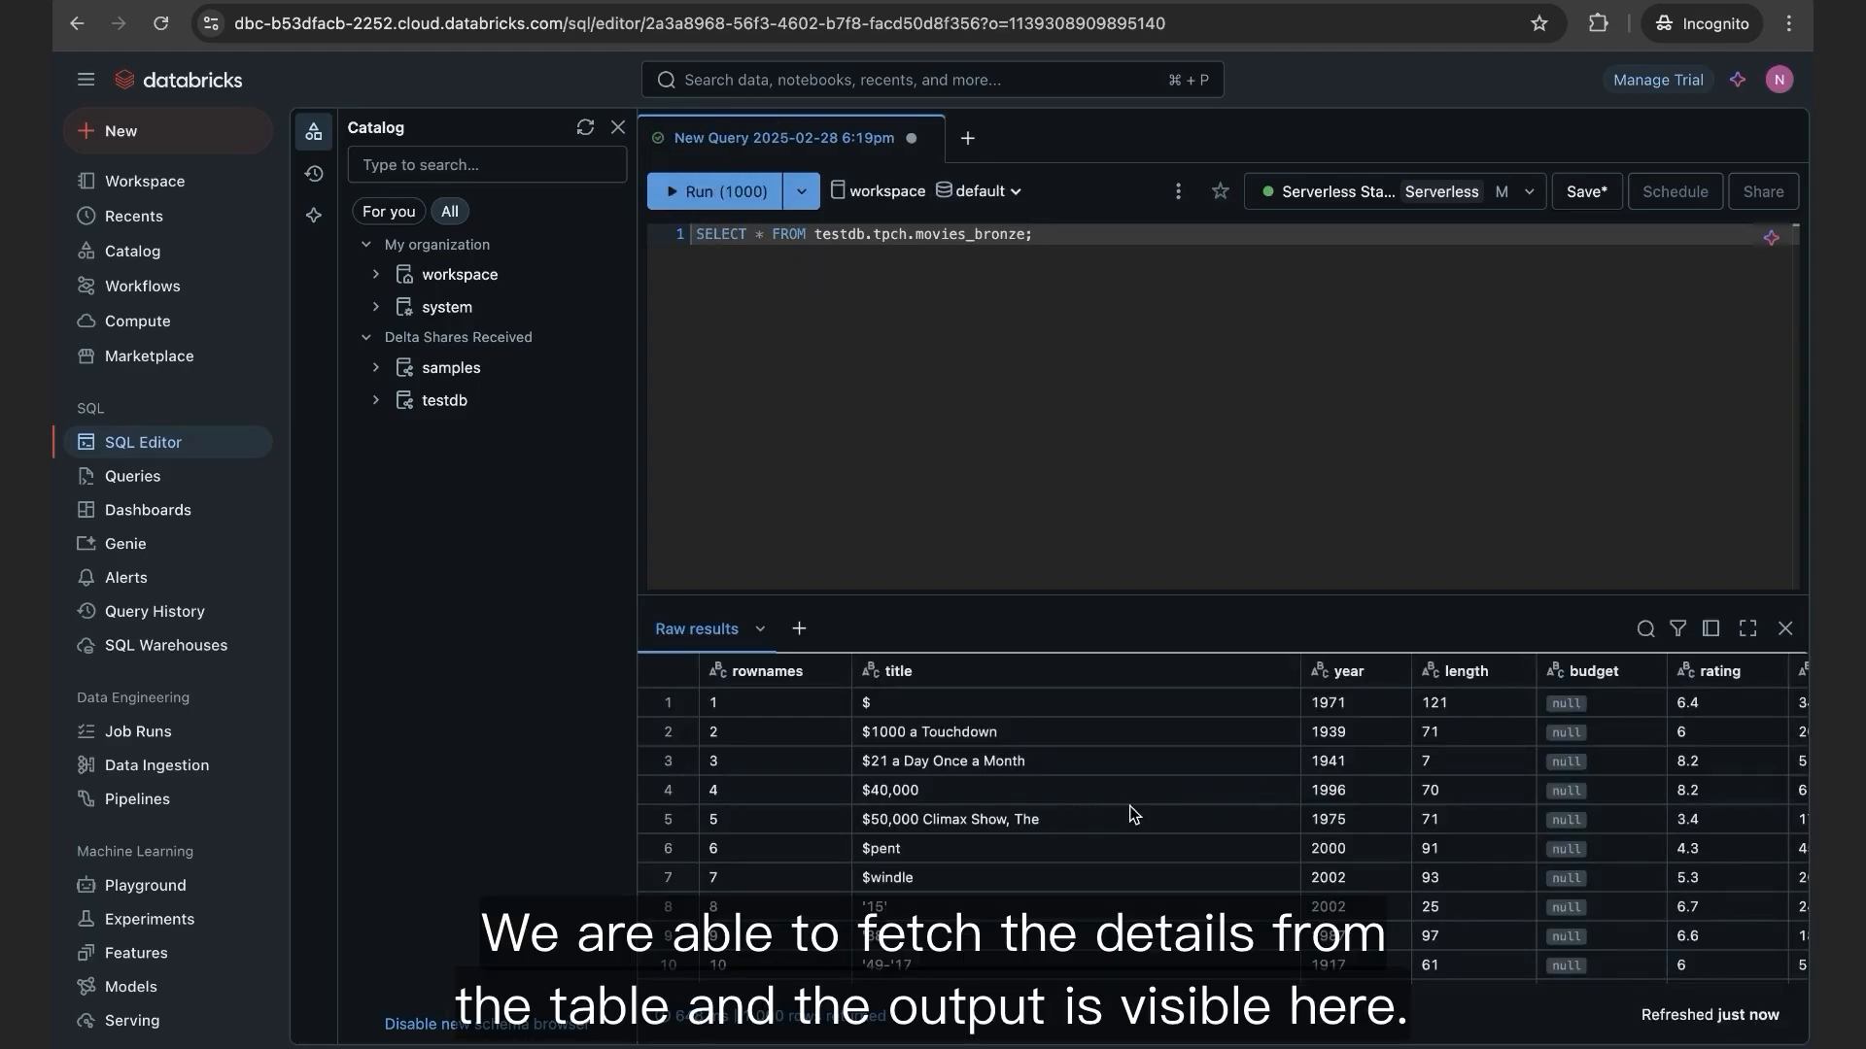
pyautogui.hscroll(3, 1292, 819)
pyautogui.hscroll(5, 1292, 819)
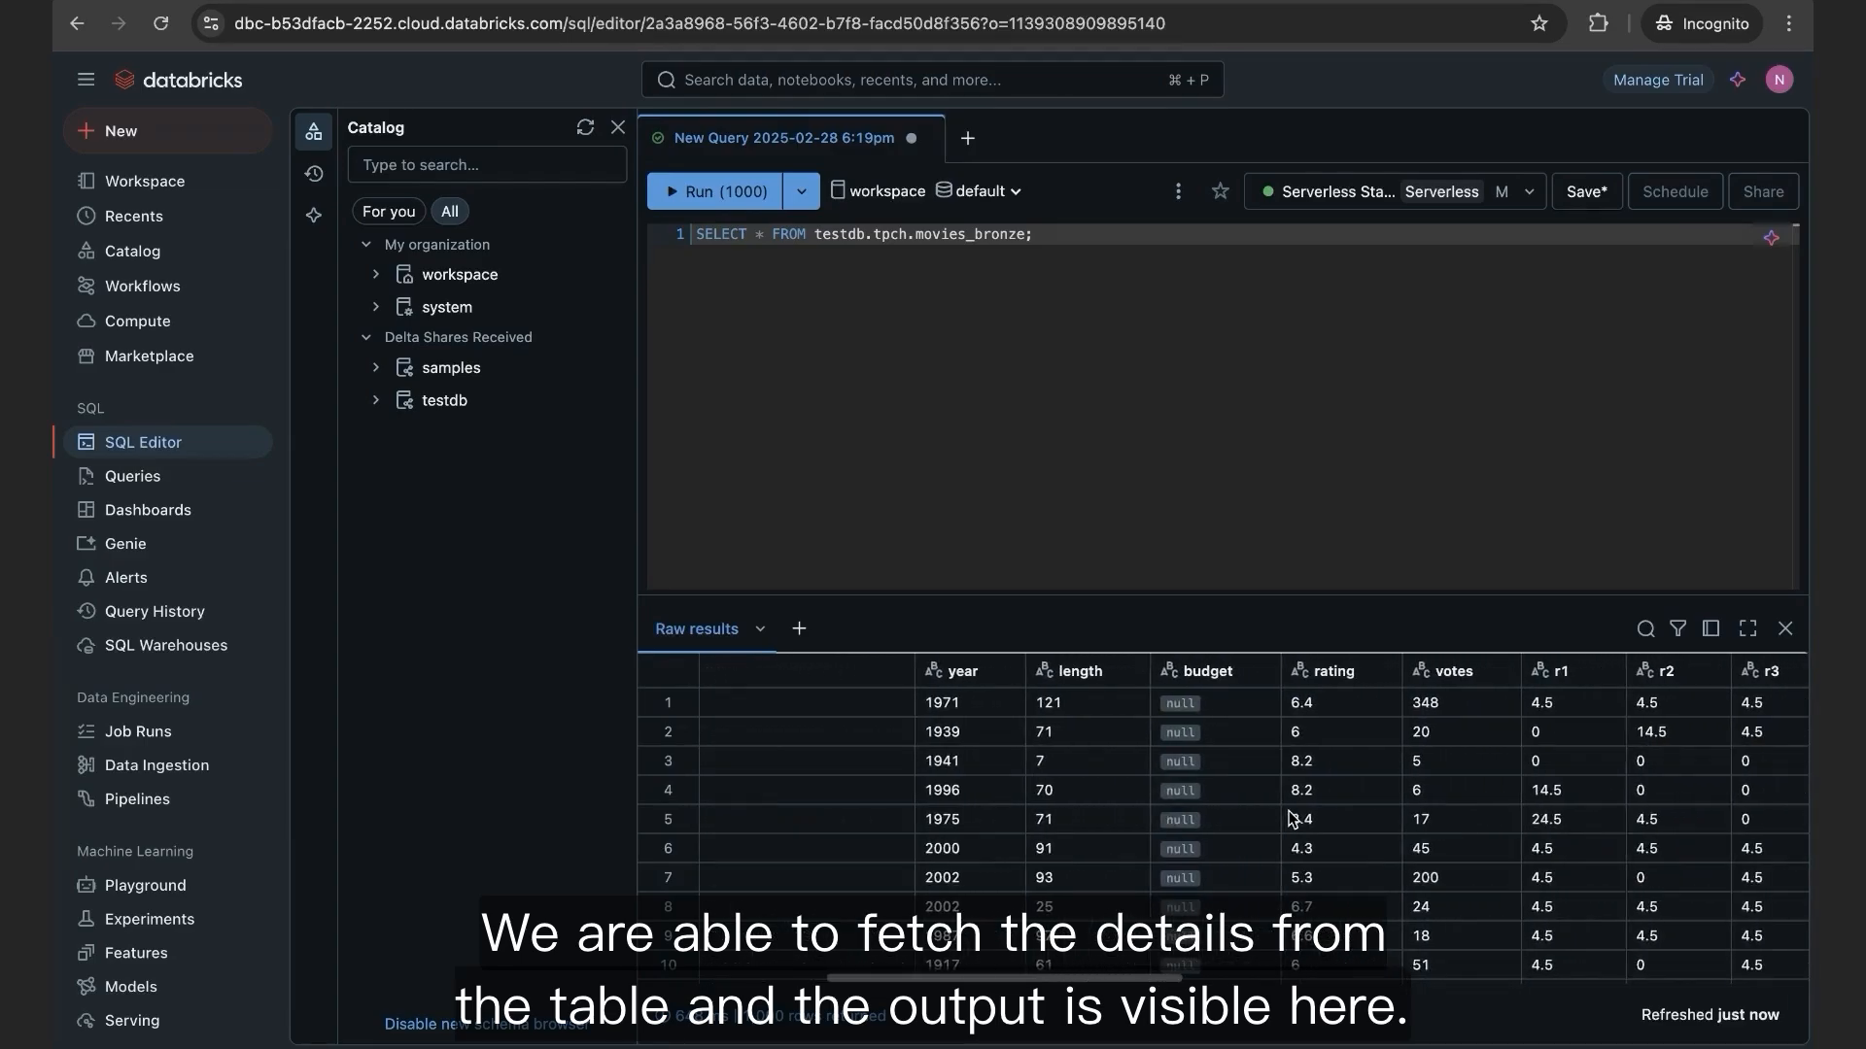
pyautogui.hscroll(-6, 1293, 819)
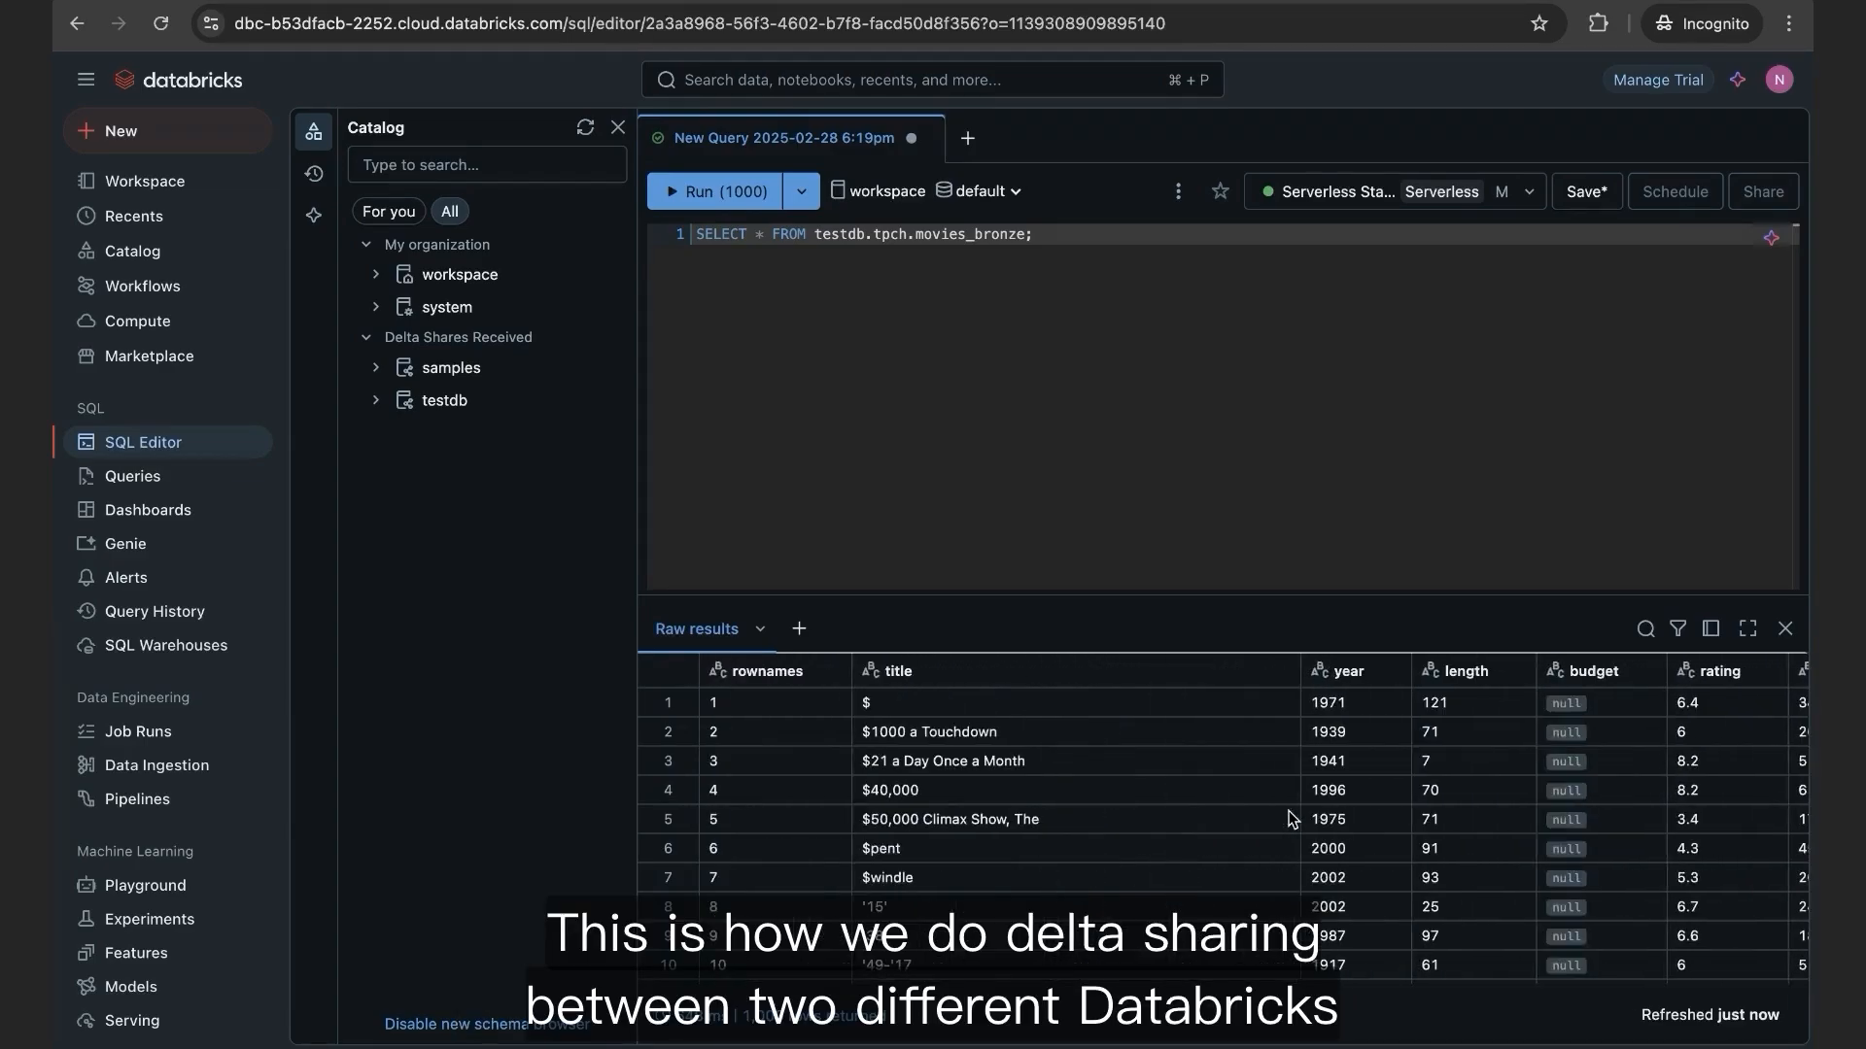